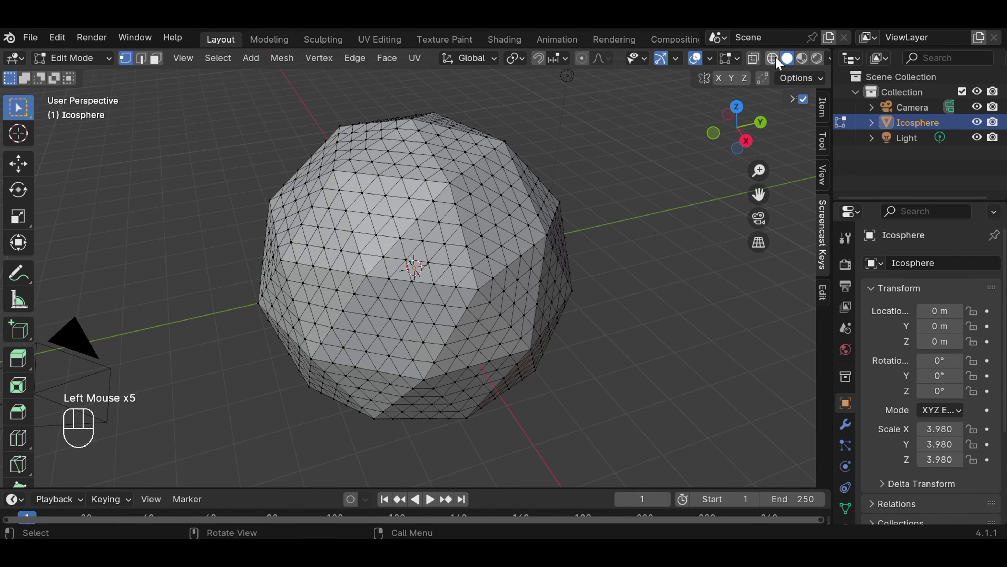
Select all of the icosphere's geometry, including the hidden far side, and round it with To Sphere at a factor of 1.
click(753, 58)
drag(237, 95, 603, 443)
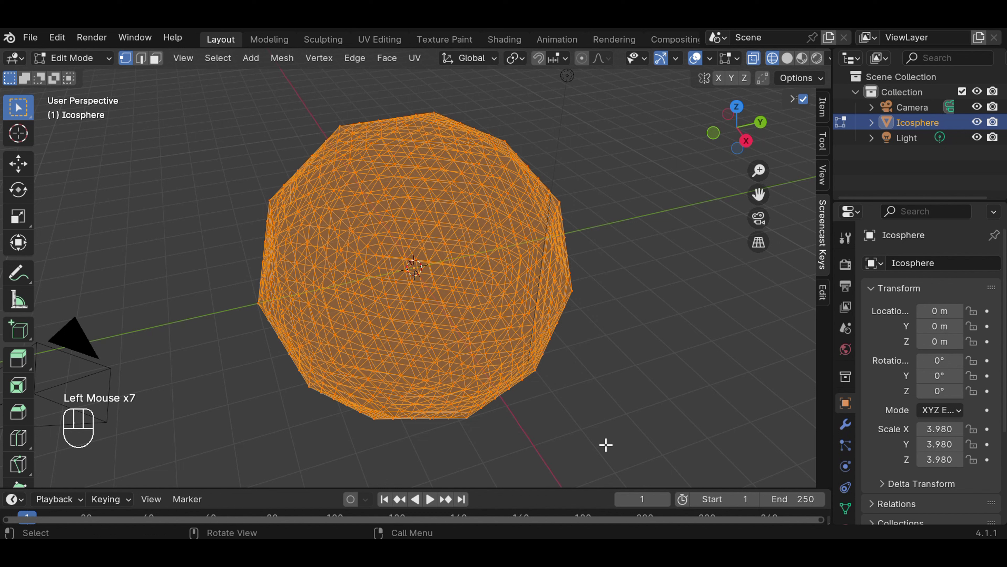
click(787, 58)
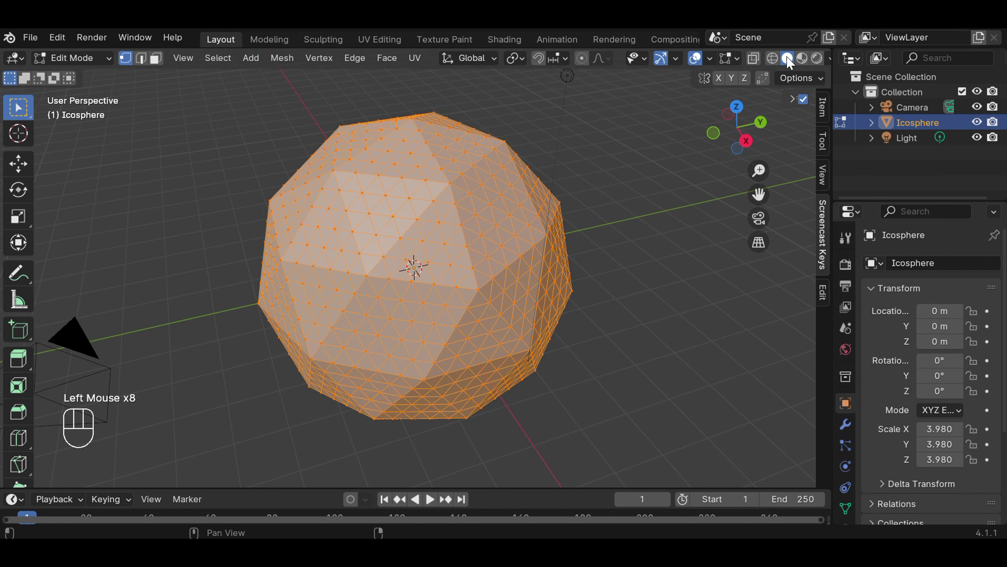
click(277, 58)
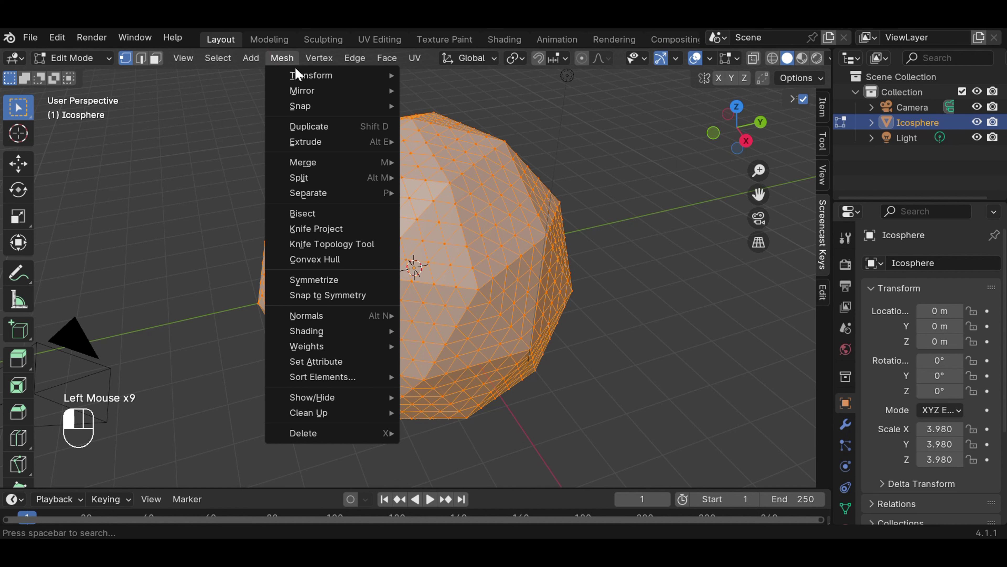
mouse_move(307, 76)
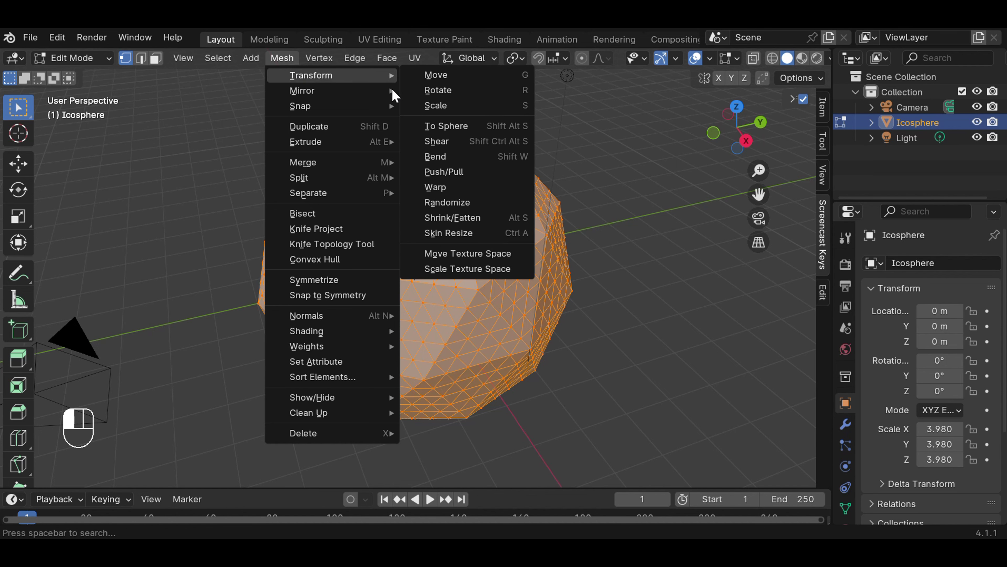
click(446, 126)
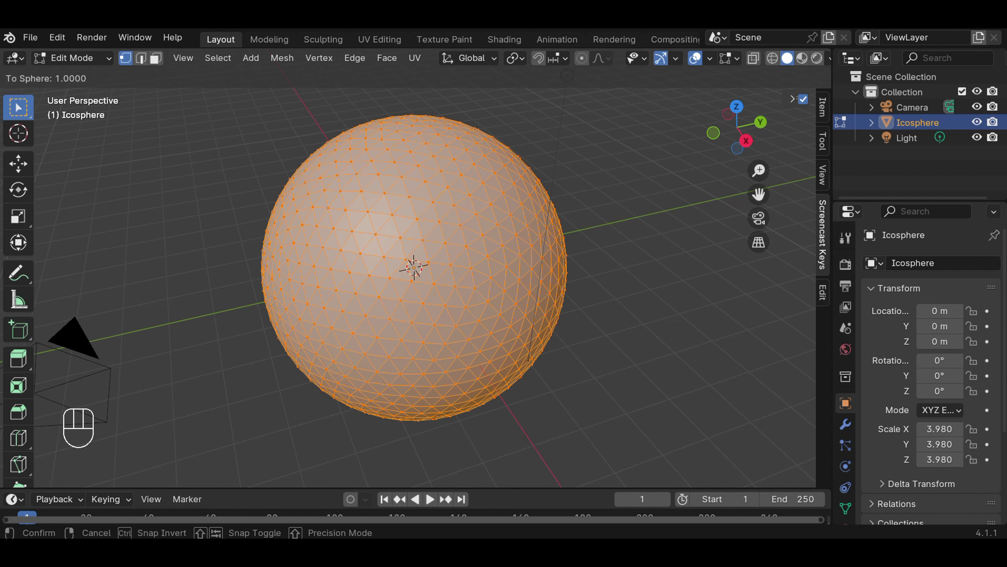
click(45, 103)
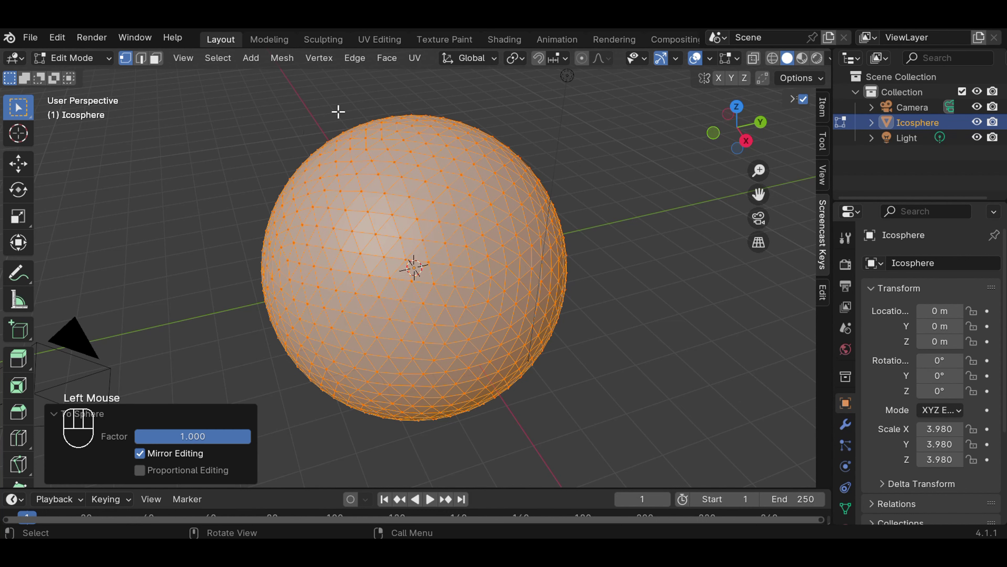
click(611, 232)
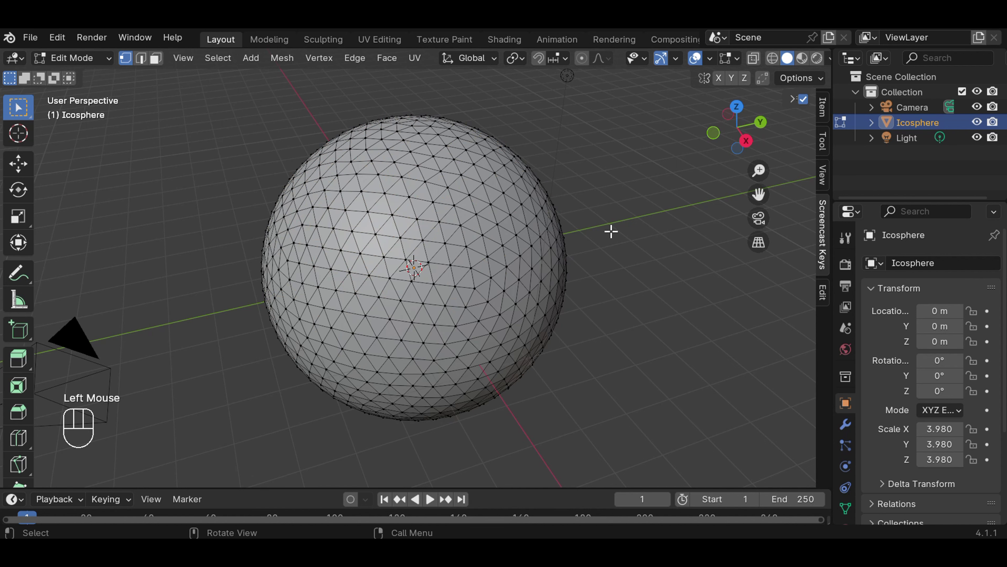
scroll(611, 228, up, 1)
scroll(611, 228, down, 1)
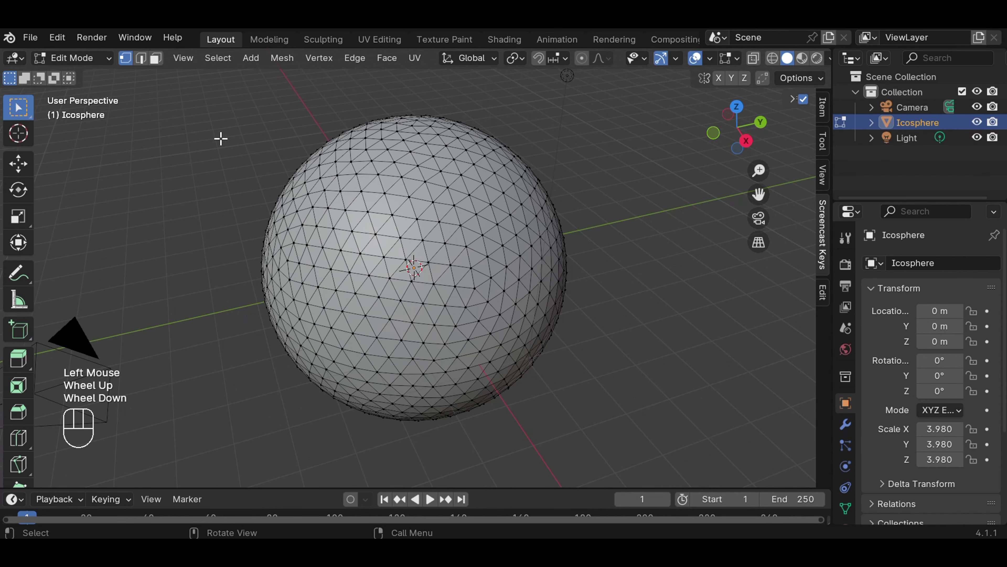
Return the icosphere to Object Mode, then add a Catmull-Clark Subdivision Surface modifier with viewport level 1 and apply it.
click(90, 63)
click(94, 74)
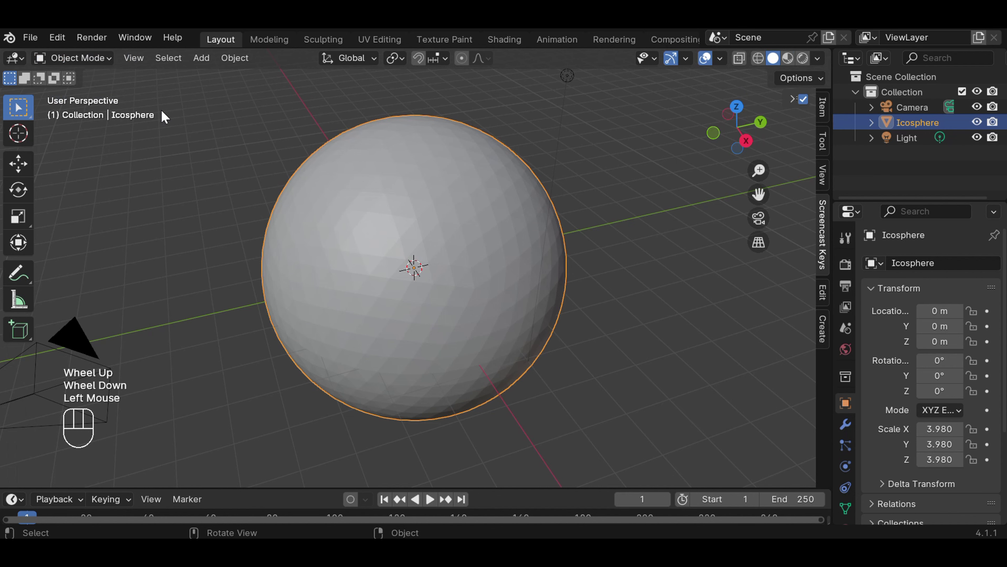
scroll(527, 253, up, 1)
scroll(528, 253, down, 1)
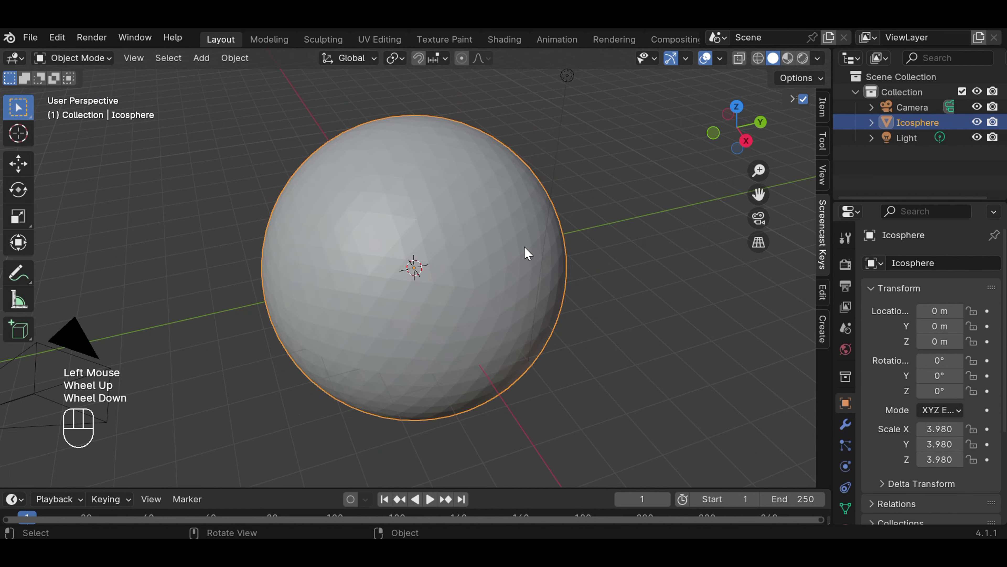
click(847, 425)
click(922, 263)
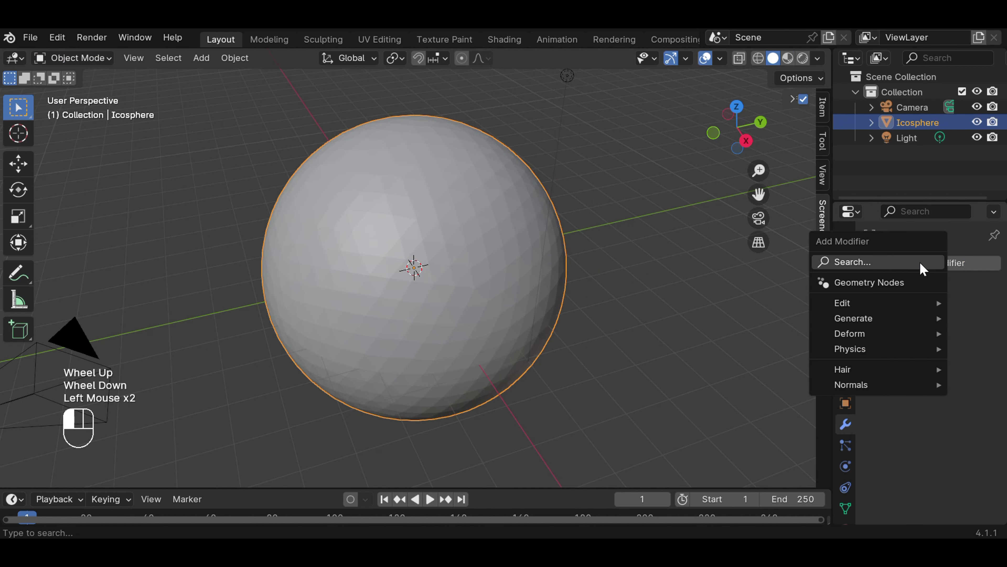
mouse_move(871, 320)
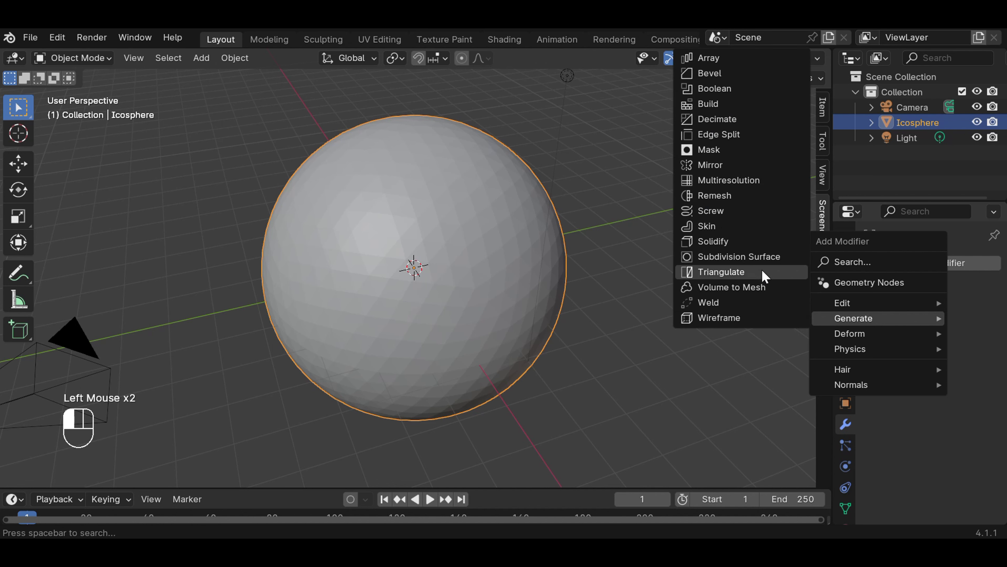
click(761, 257)
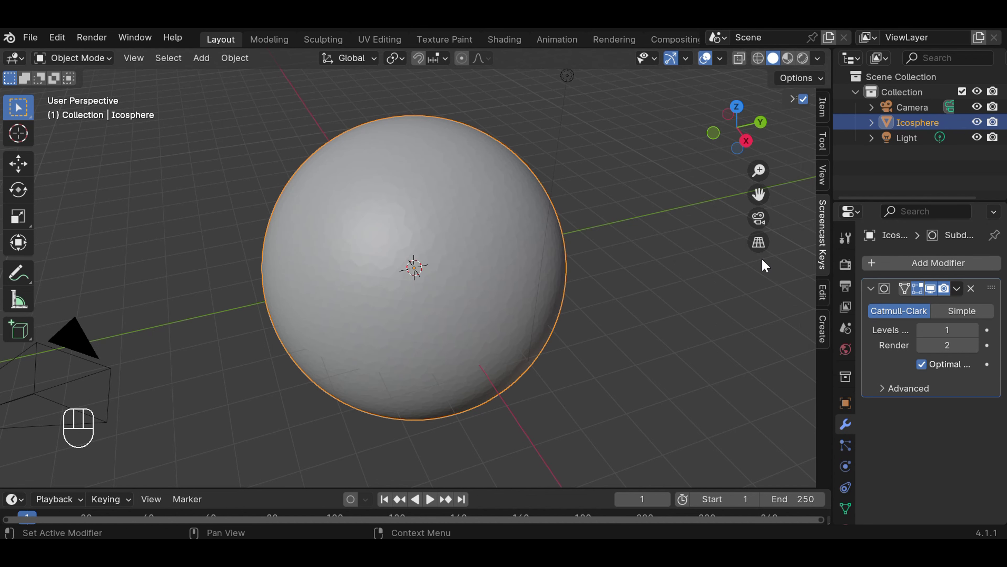
click(956, 288)
click(890, 310)
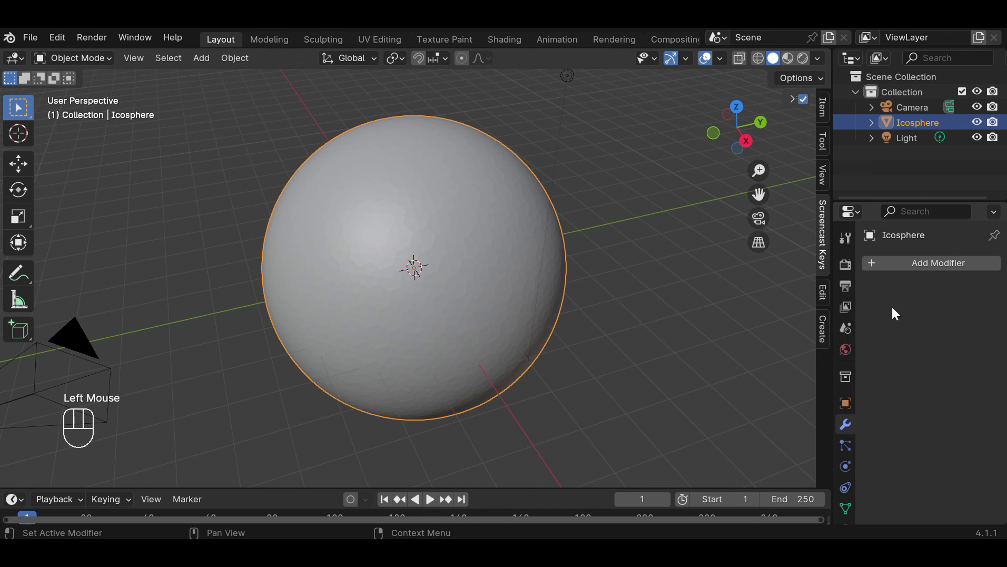
scroll(533, 302, up, 3)
scroll(533, 301, down, 3)
scroll(533, 302, up, 1)
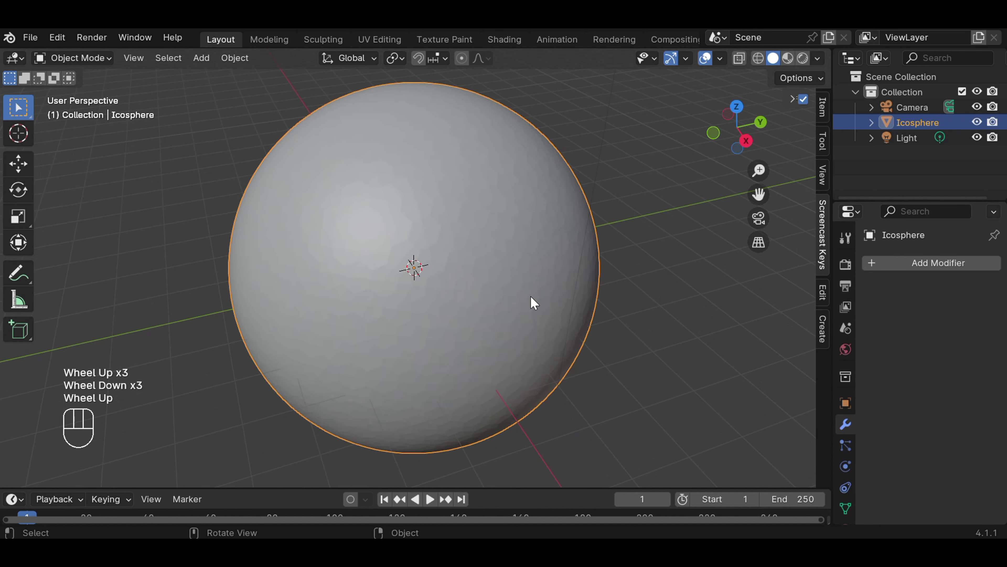
In Edit Mode, select every vertex matching a six-sided cell's centre vertex by amount of connecting edges and dissolve them.
click(76, 58)
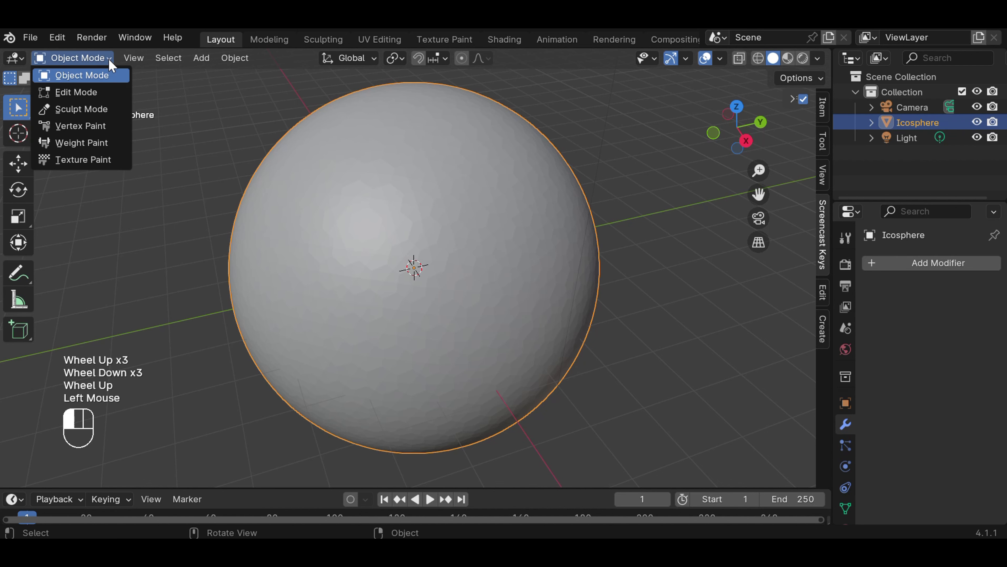
click(94, 89)
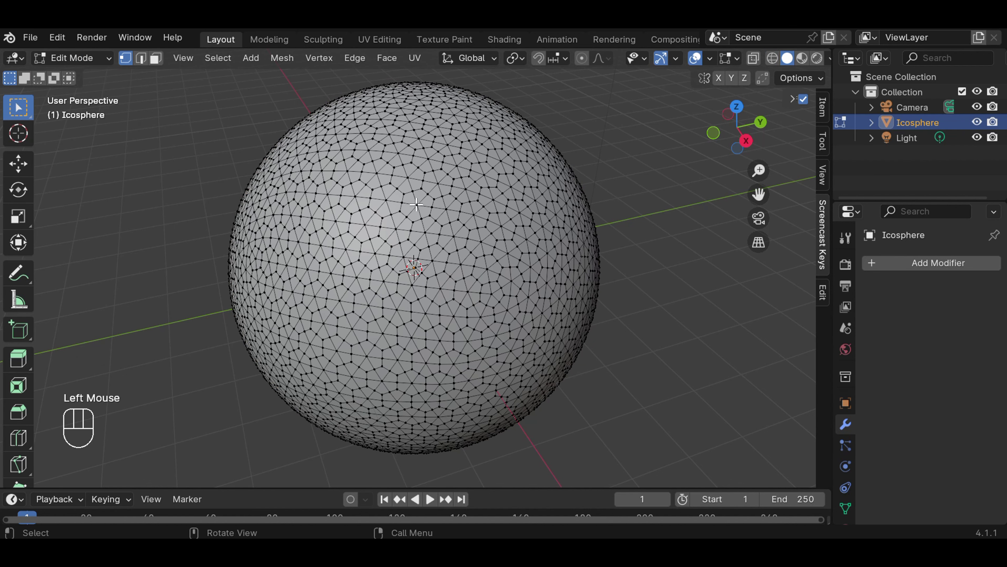
scroll(467, 213, up, 2)
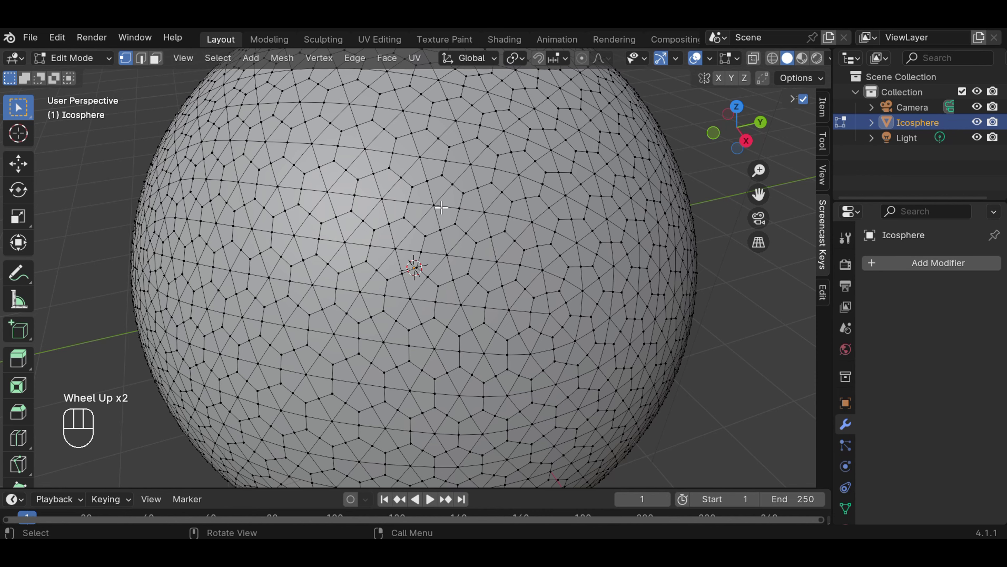
scroll(441, 202, up, 1)
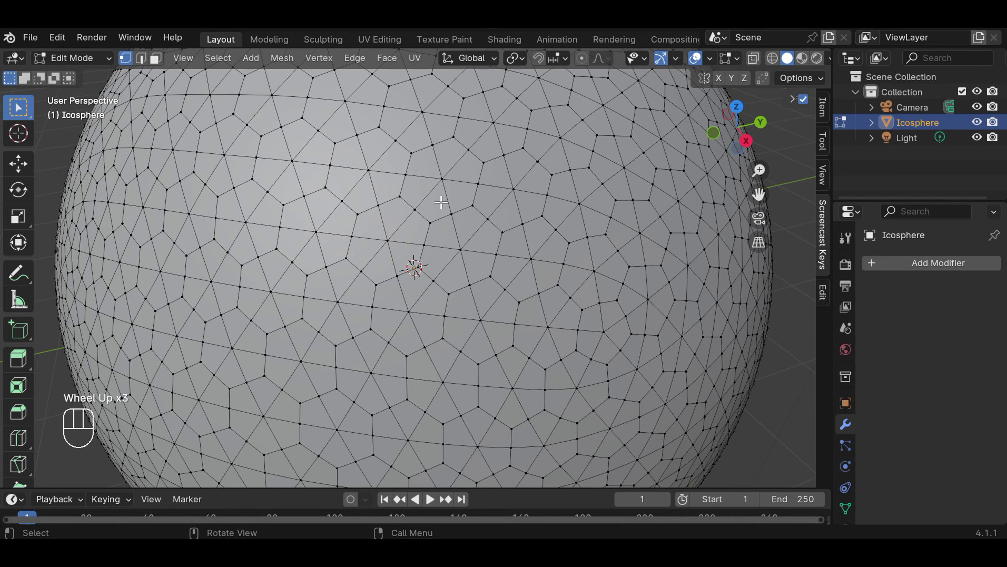
click(441, 178)
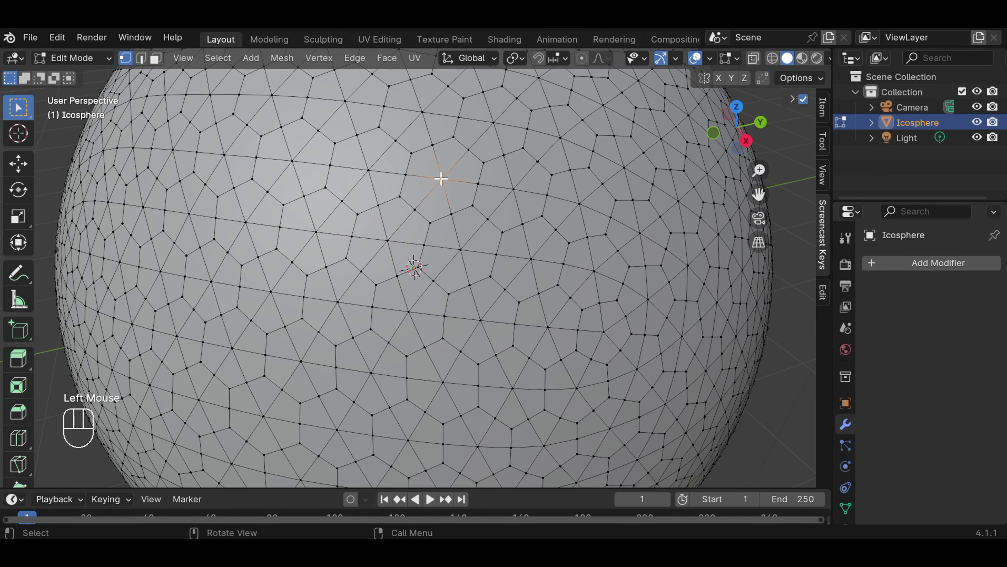
key(shift+g)
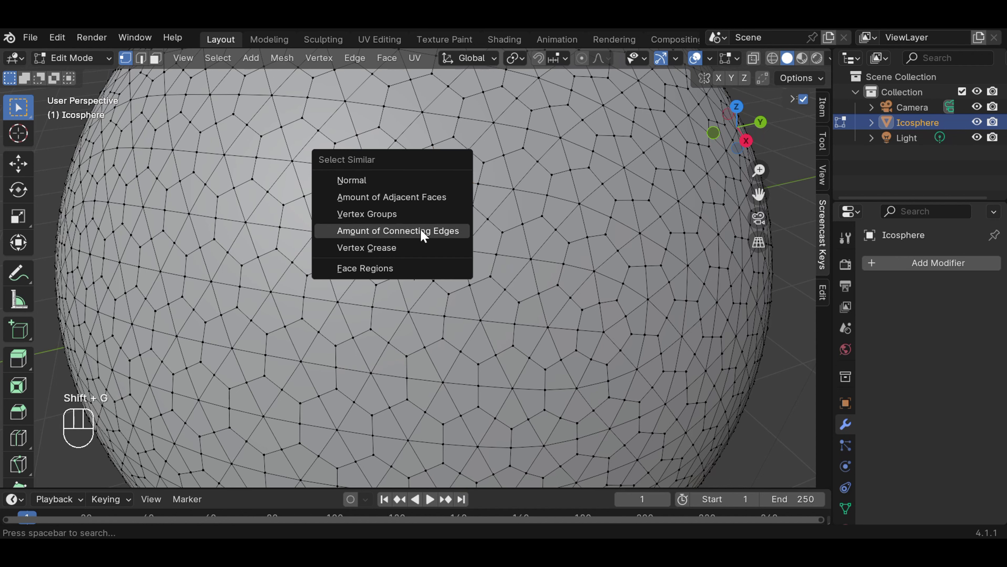
click(453, 231)
scroll(451, 229, down, 1)
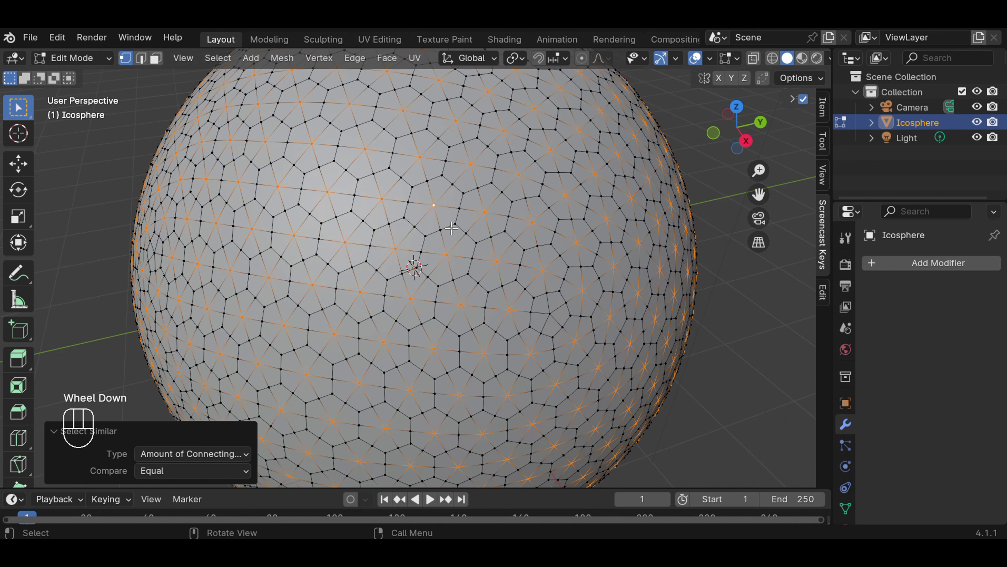
right_click(440, 200)
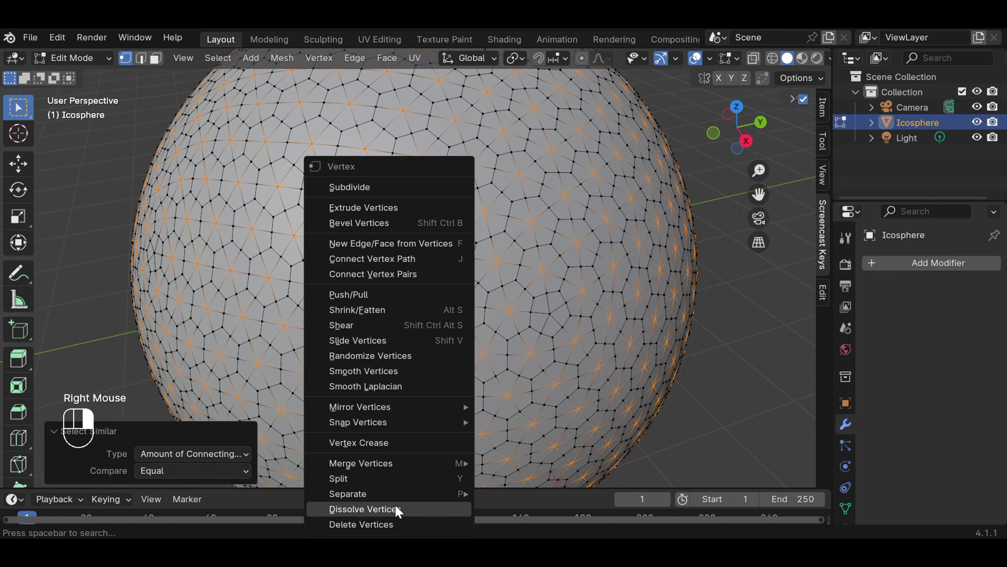
click(398, 508)
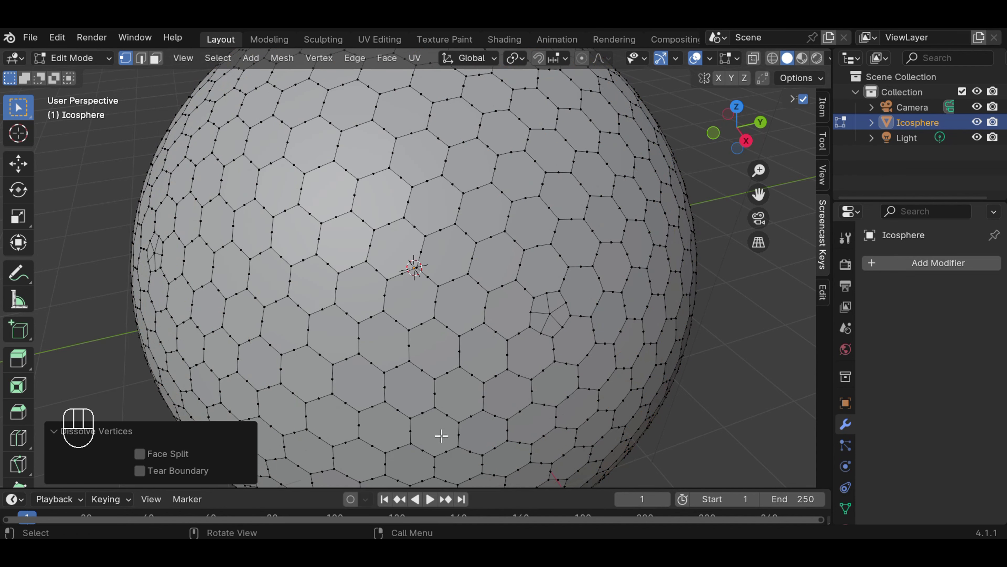
Select the centre vertices of all remaining five-sided cells by amount of connecting edges and dissolve them.
scroll(513, 330, down, 2)
scroll(514, 330, up, 1)
scroll(514, 329, up, 2)
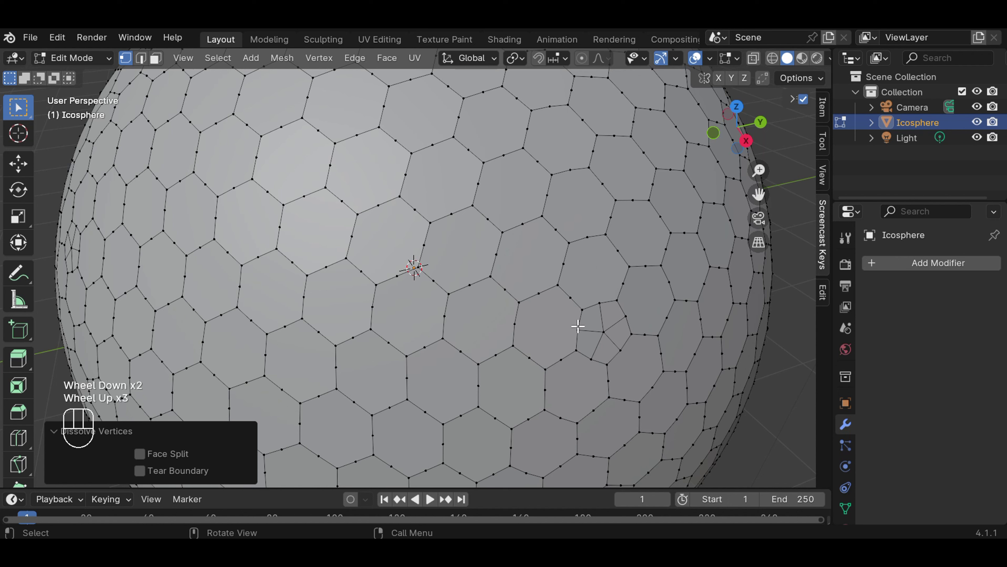
click(603, 332)
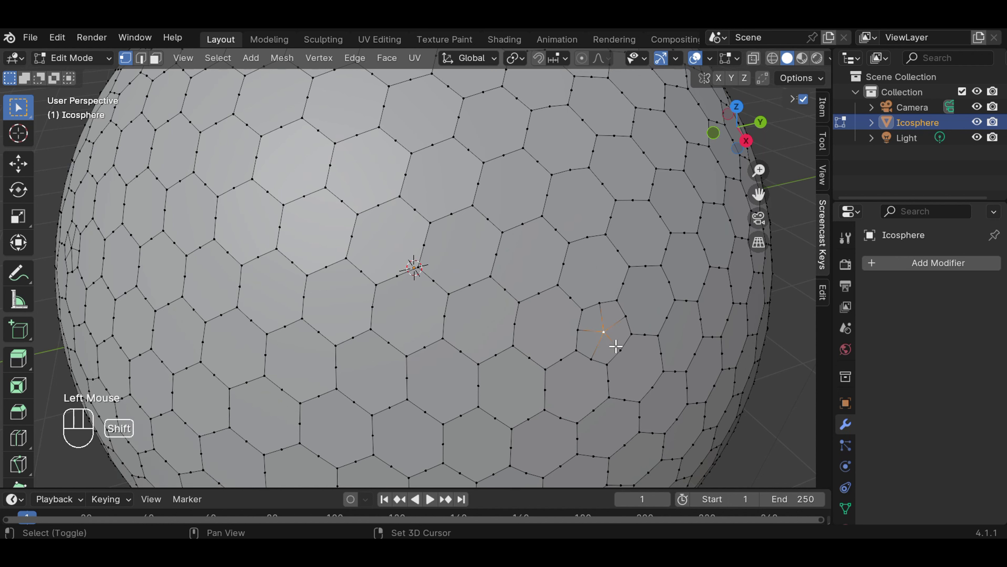
key(shift+g)
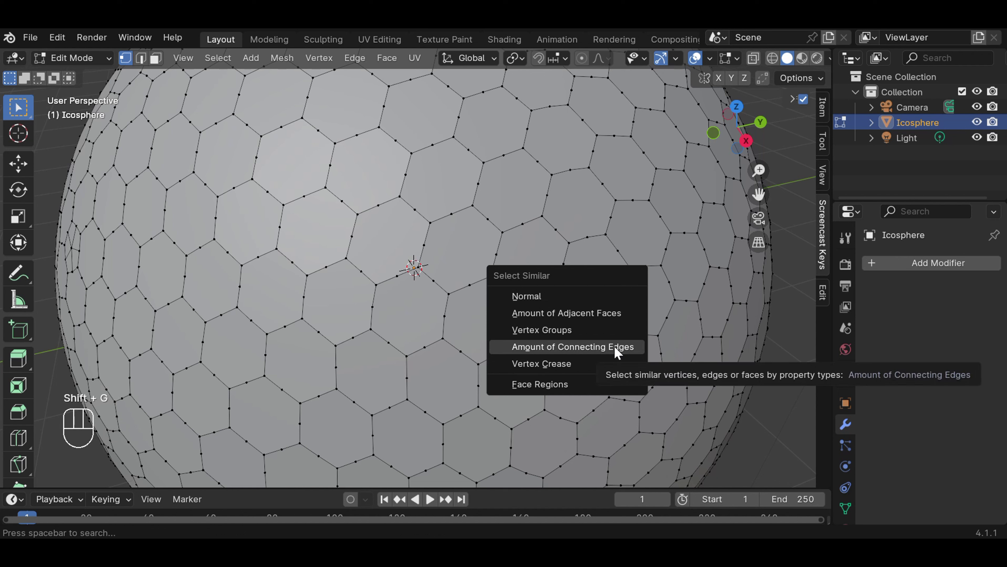
click(616, 349)
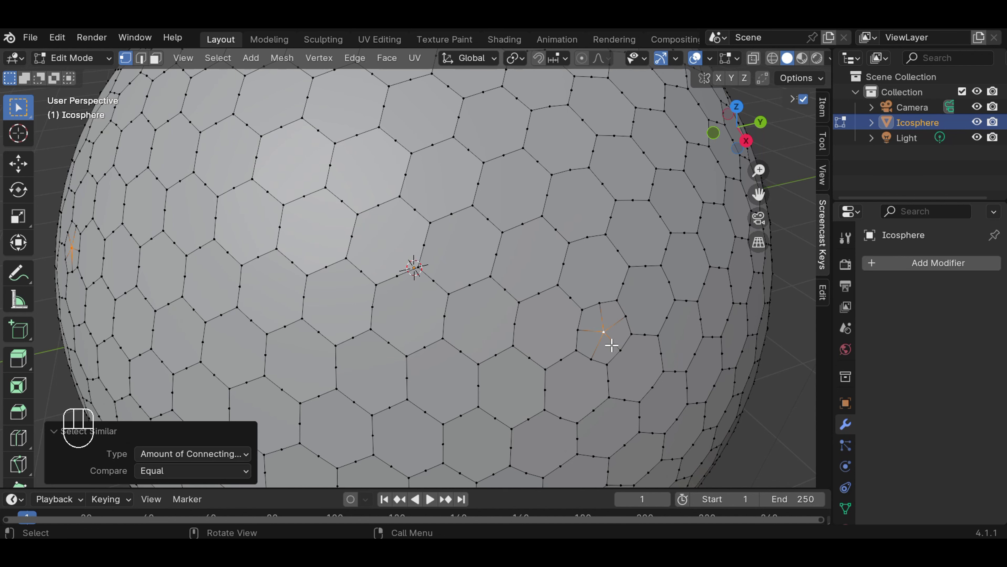
right_click(606, 335)
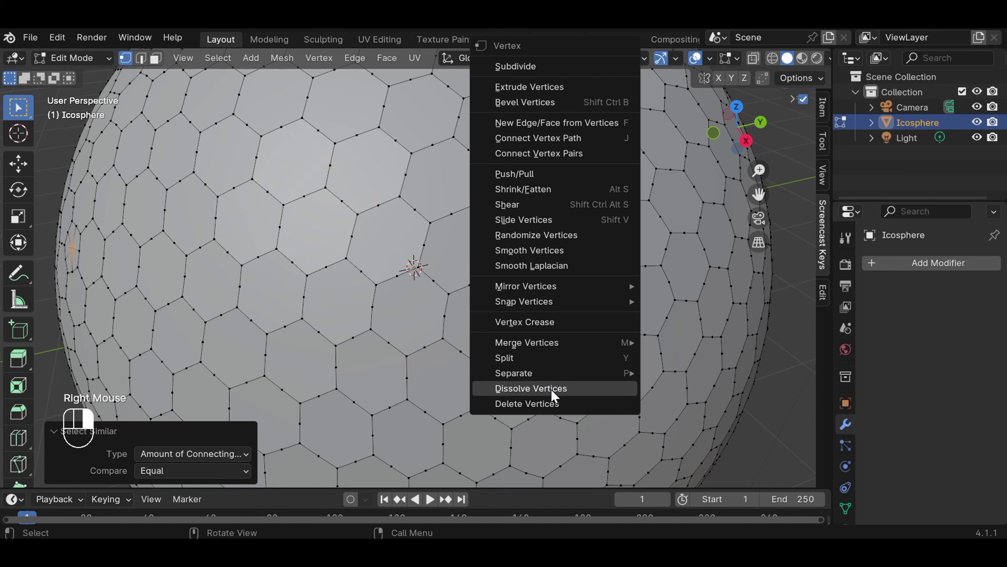
click(555, 388)
scroll(556, 357, down, 3)
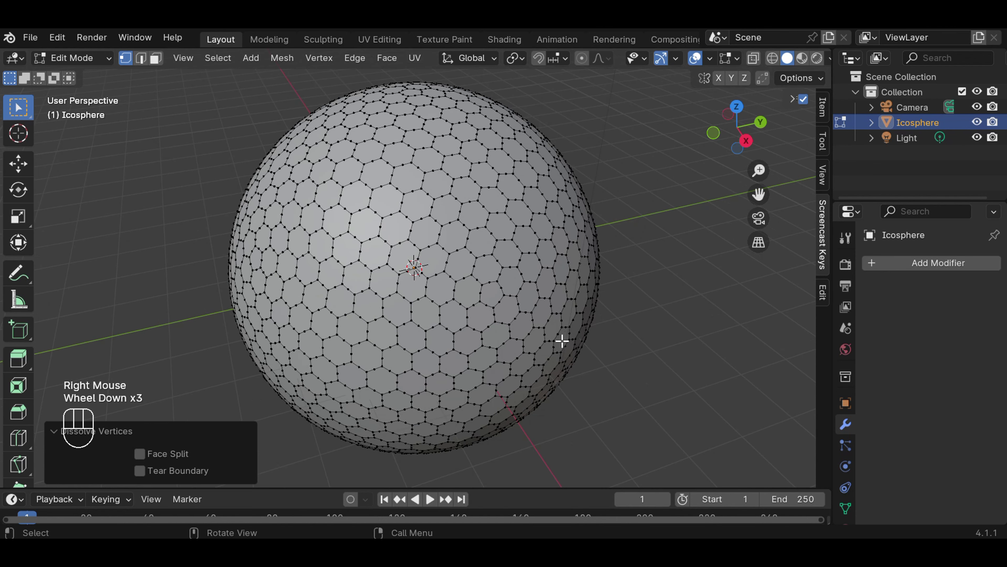
Select the icosphere's entire mesh and run Limited Dissolve with a max angle of 5° to remove the surplus vertices along the cell edges.
click(643, 295)
scroll(557, 225, up, 3)
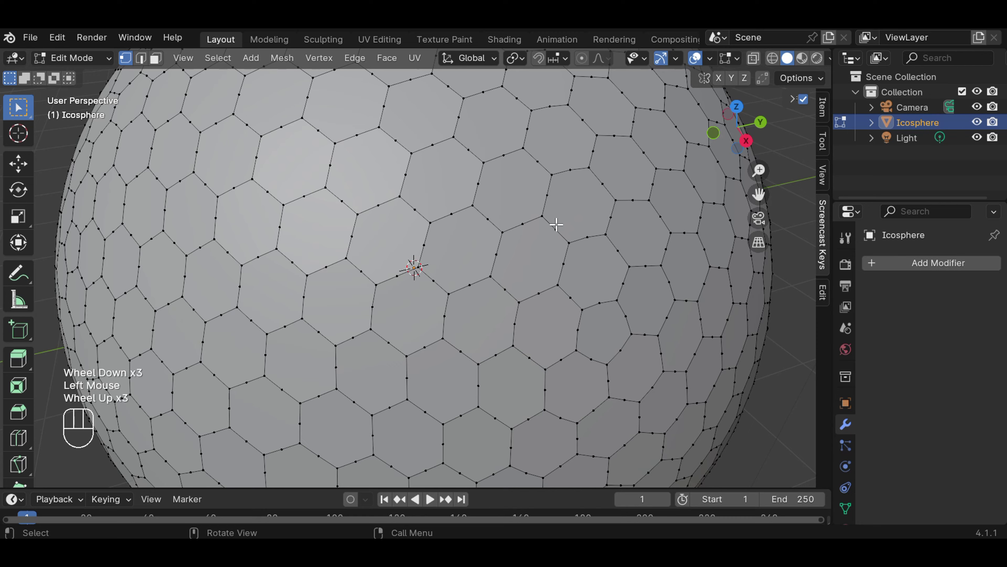
scroll(547, 221, up, 1)
scroll(515, 209, down, 1)
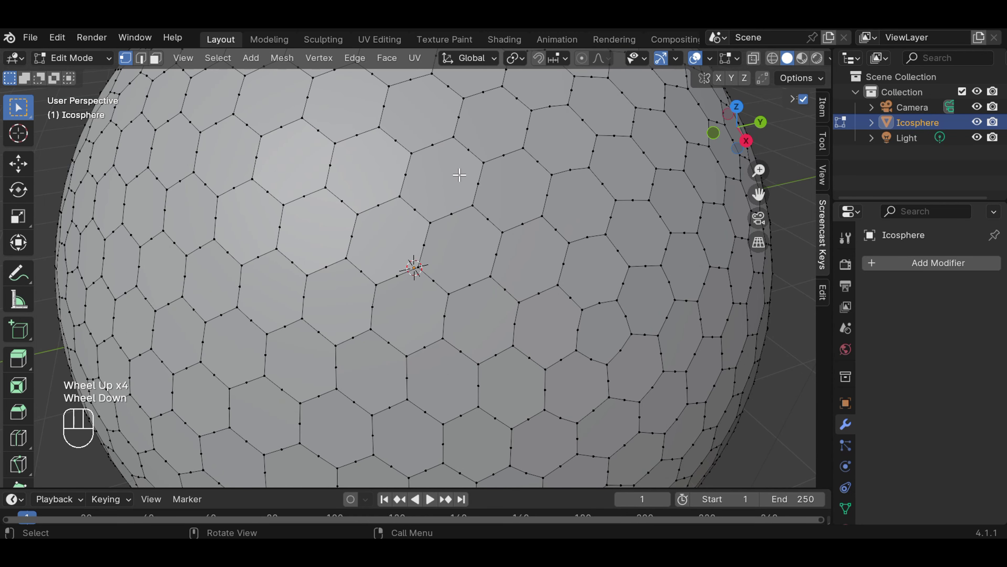
click(479, 182)
scroll(480, 183, down, 2)
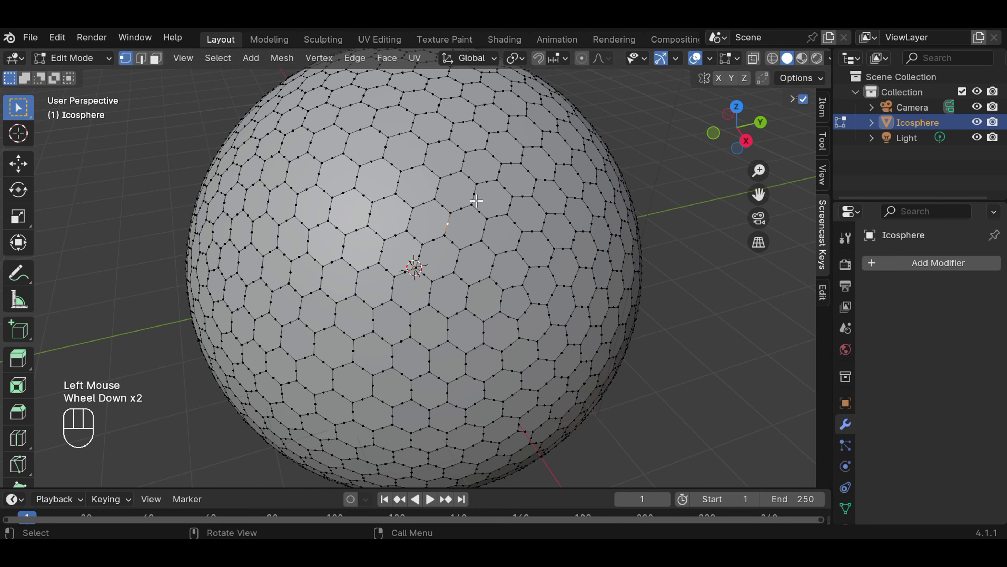
key(a)
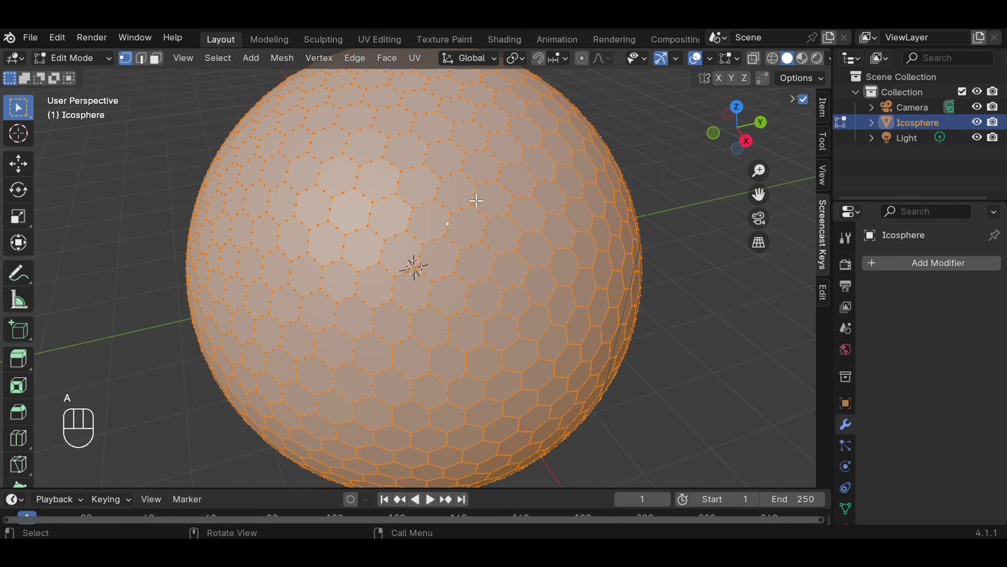
key(x)
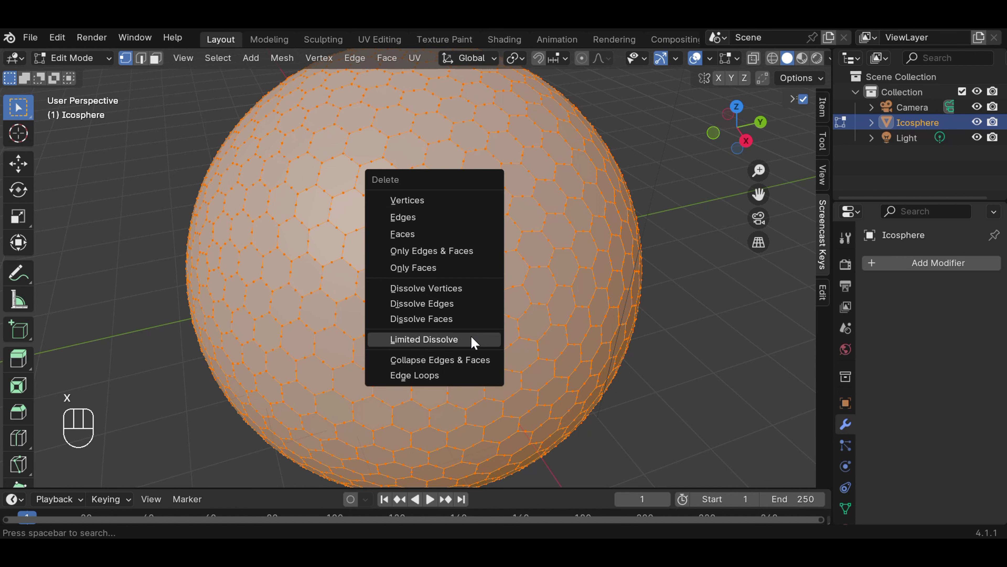
click(471, 339)
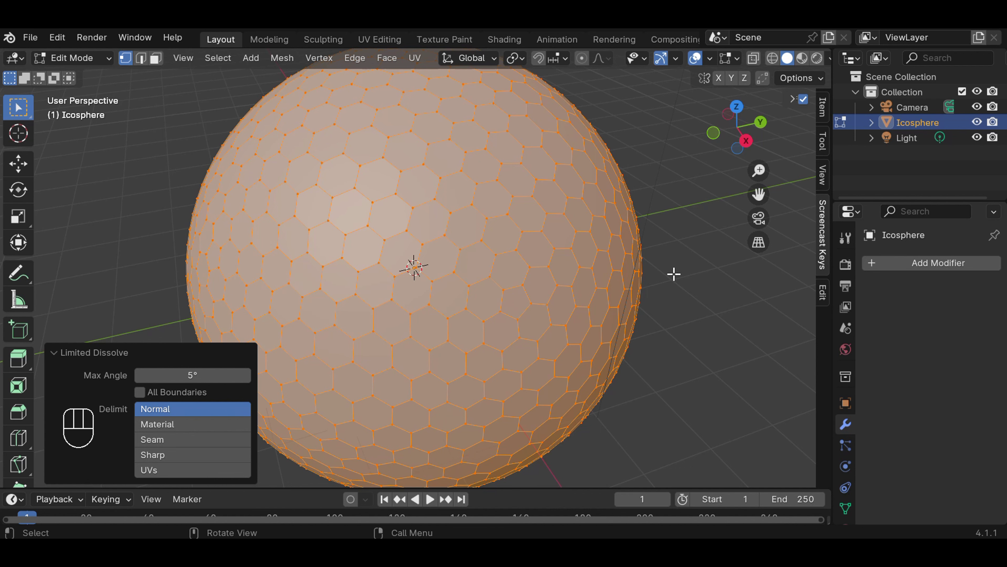
scroll(674, 274, down, 2)
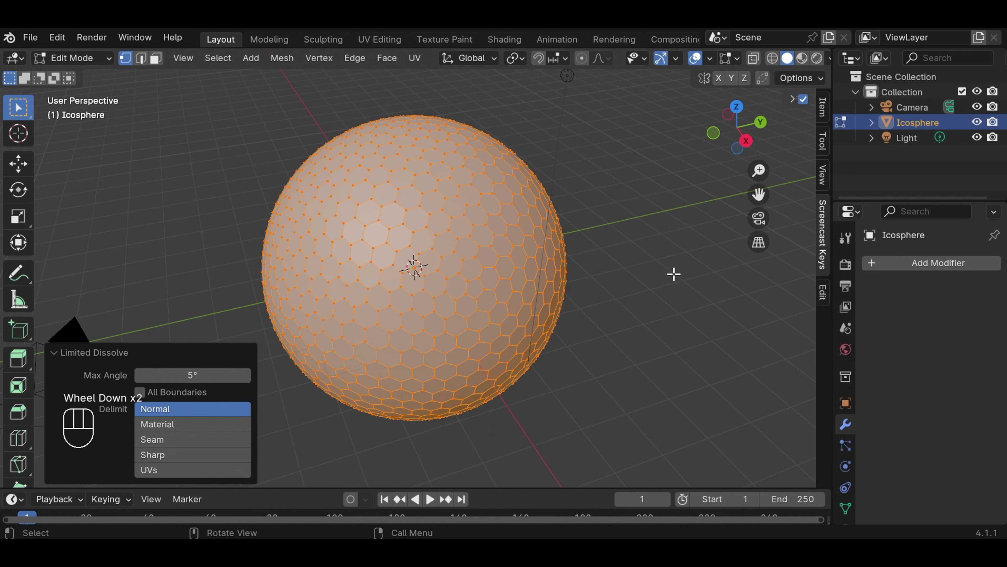
Inset all faces of the hexagon sphere individually with a thickness of 0.0018 m.
scroll(674, 274, up, 2)
scroll(673, 274, down, 1)
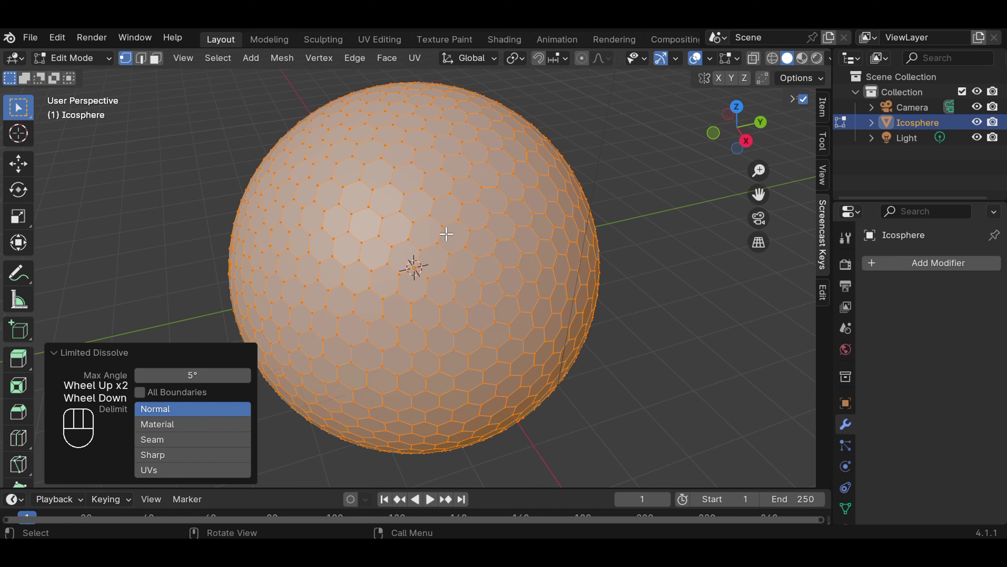
key(i)
key(i)
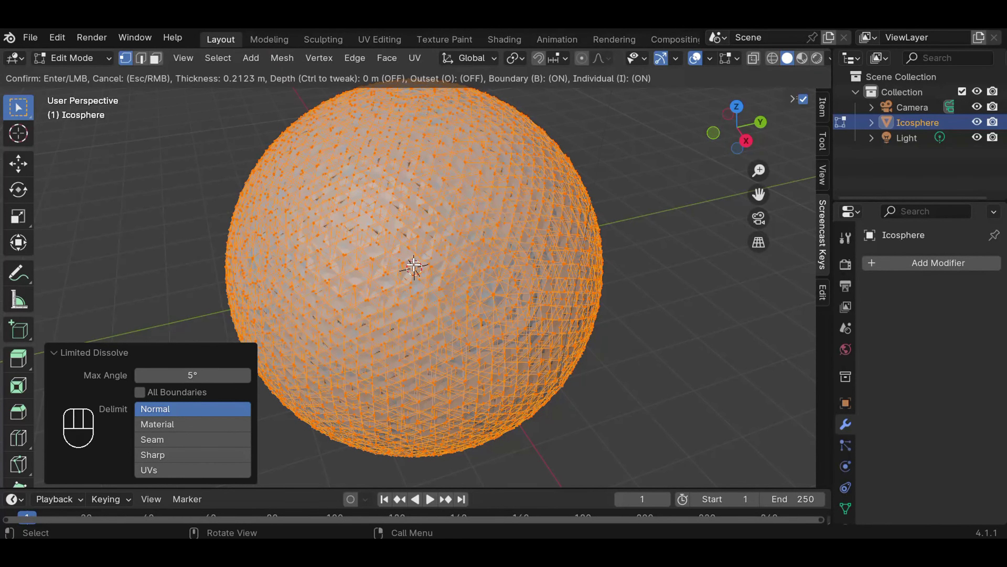
click(413, 267)
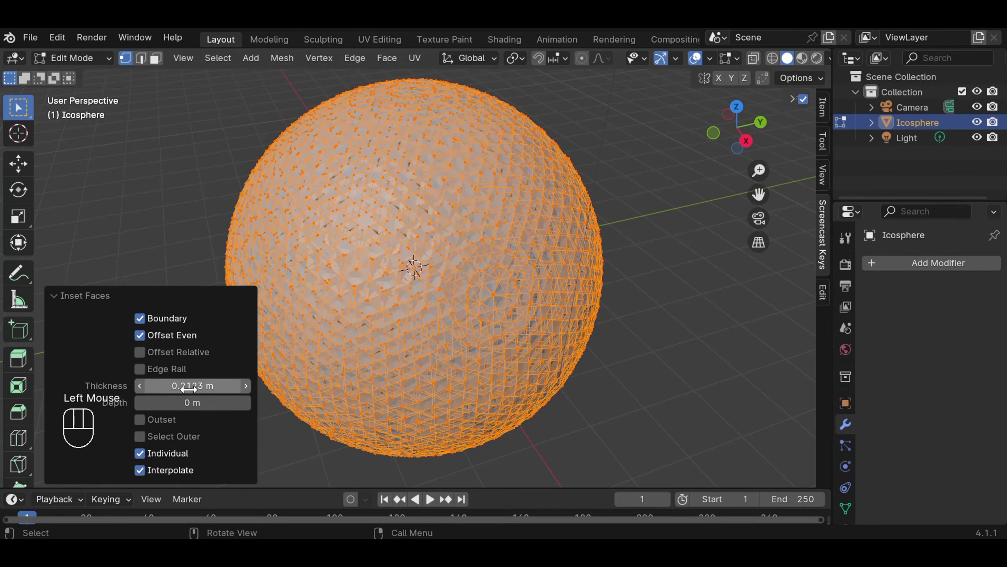
double_click(178, 386)
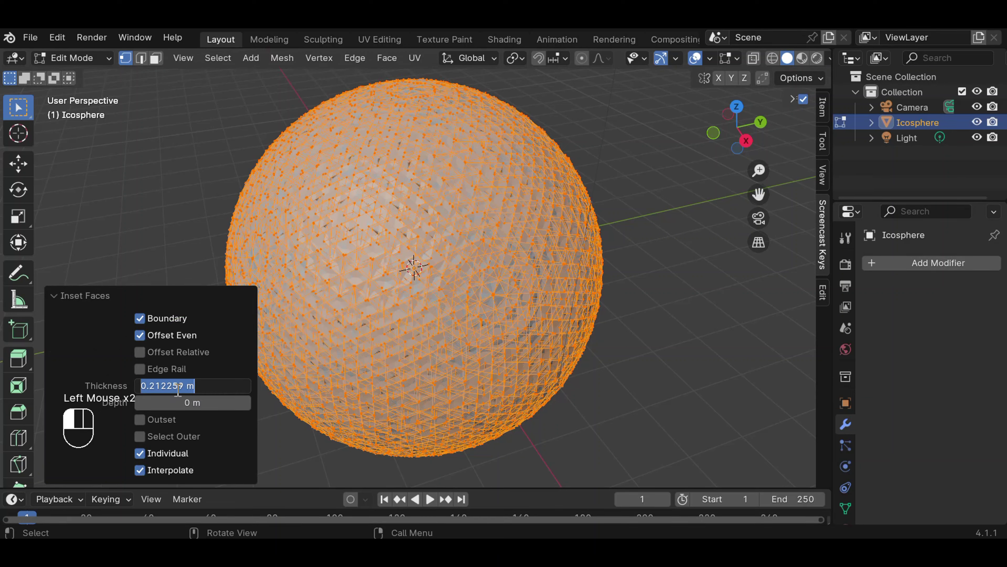
drag(185, 385, 152, 389)
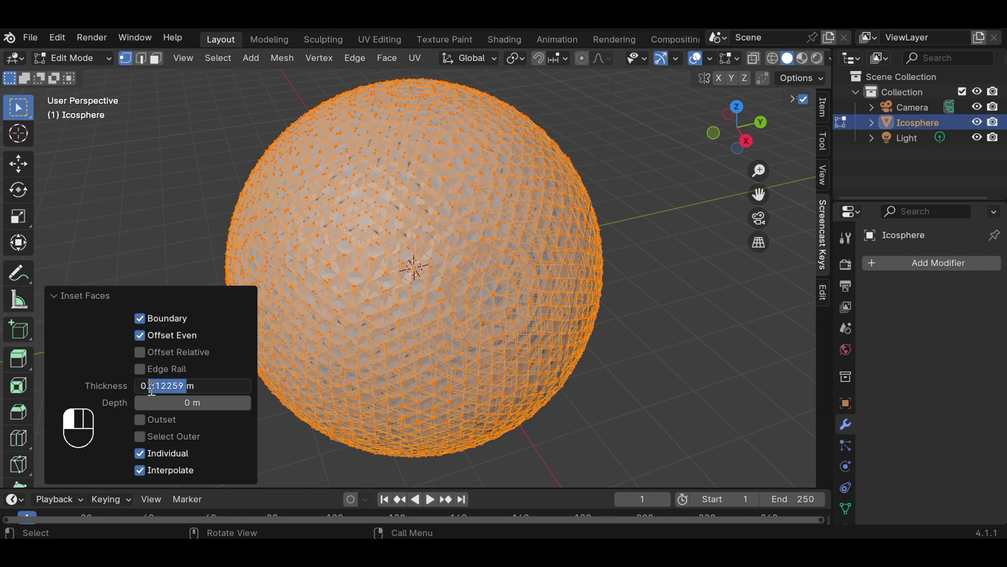
text(1)
text(0)
text(3)
key(BackSpace)
text(18)
key(Return)
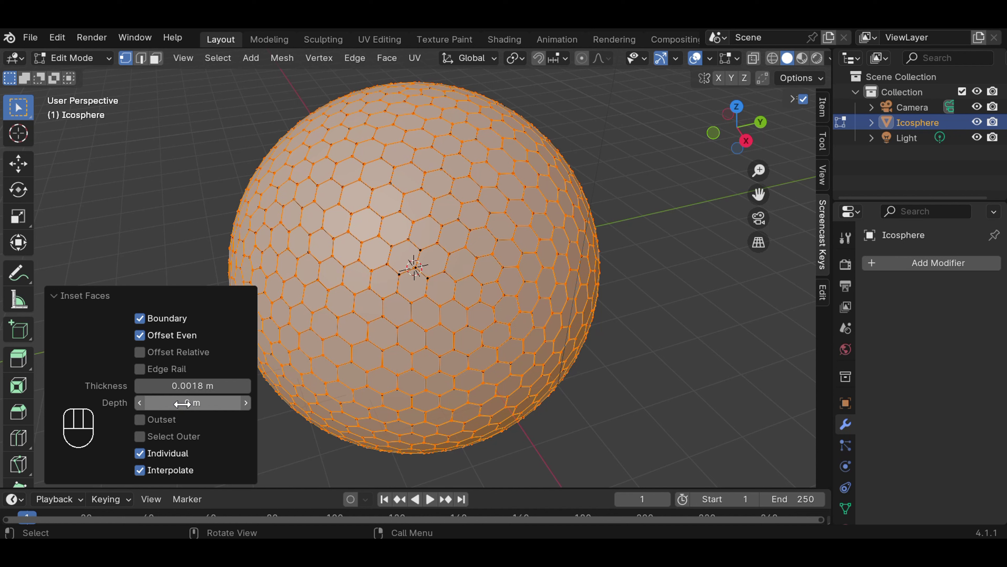
Set the depth of the face inset to -0.005 m so the cells sink into the sphere.
click(182, 403)
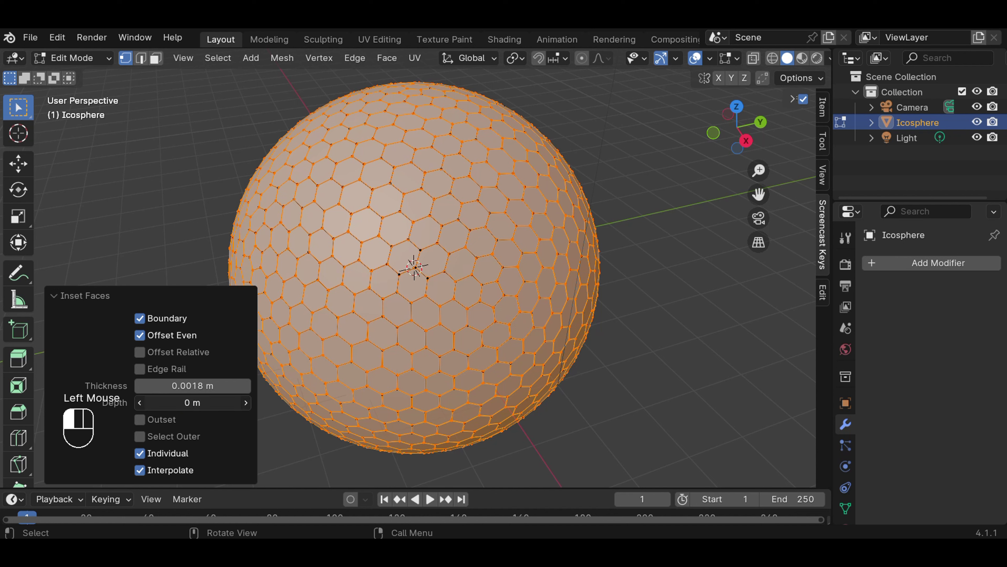
click(143, 403)
text(-0.00)
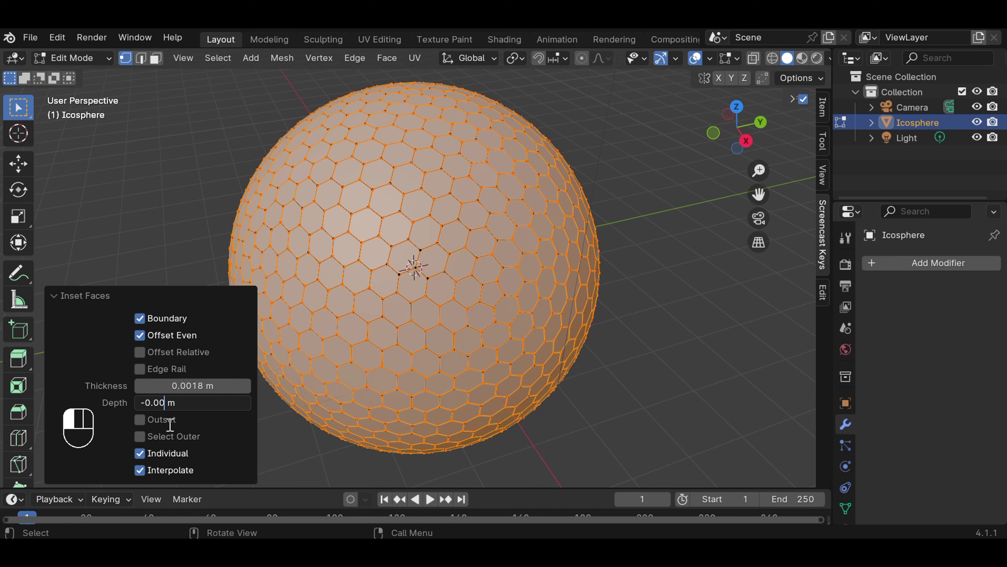
text(5)
key(Return)
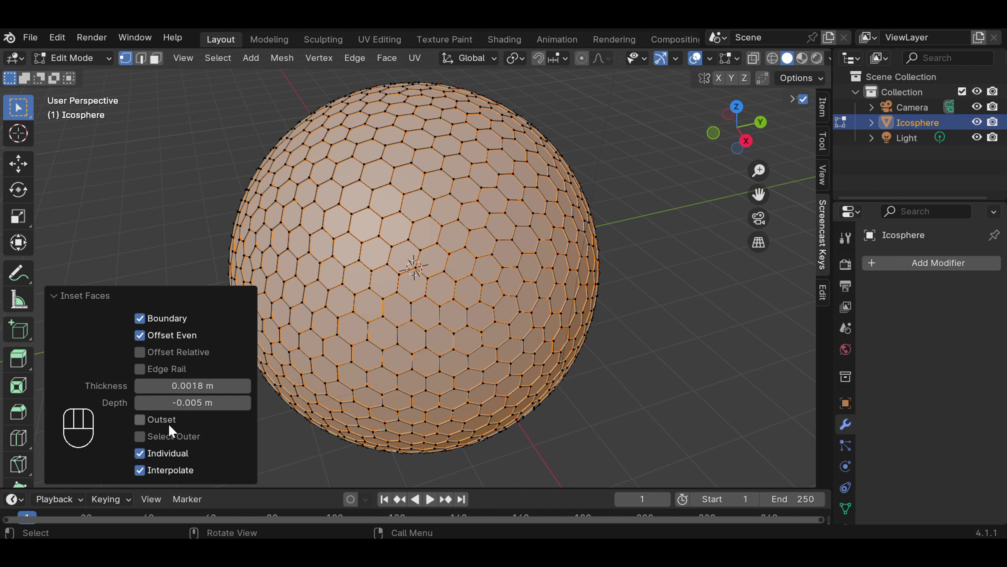
click(579, 394)
scroll(611, 260, down, 2)
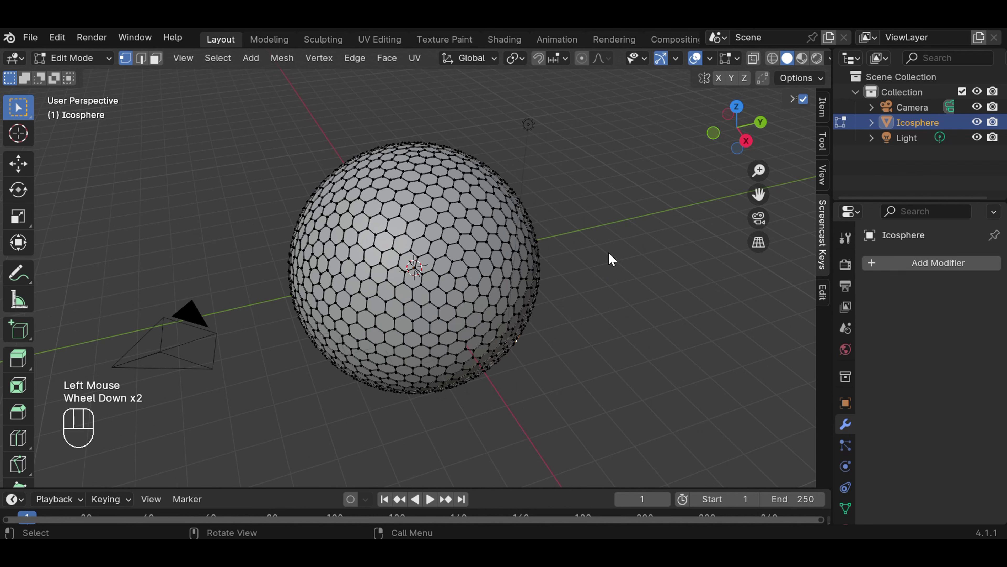
scroll(612, 260, up, 2)
scroll(613, 259, up, 1)
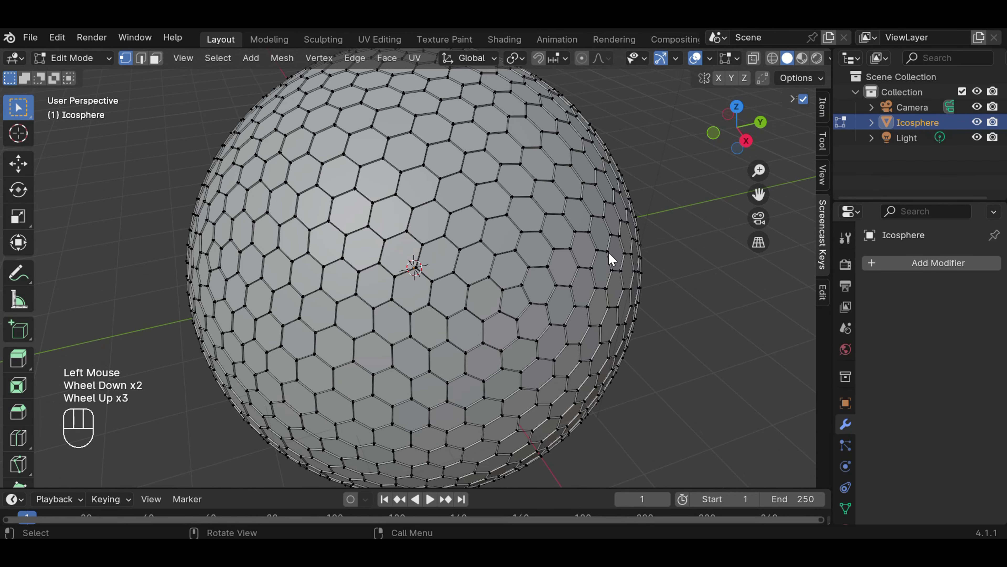
Return the icosphere to Object Mode and add a Catmull-Clark Subdivision Surface modifier to it.
click(936, 273)
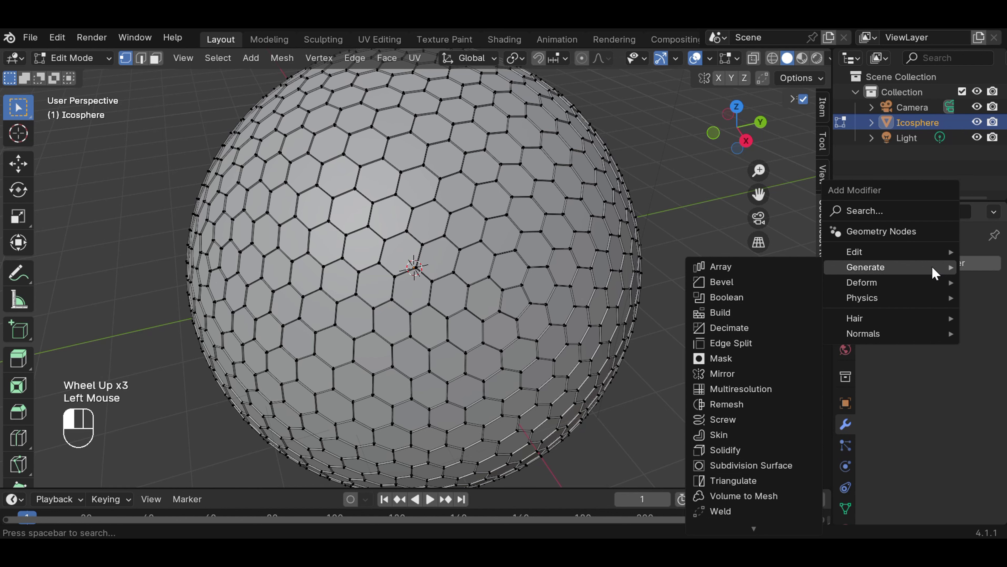
click(697, 193)
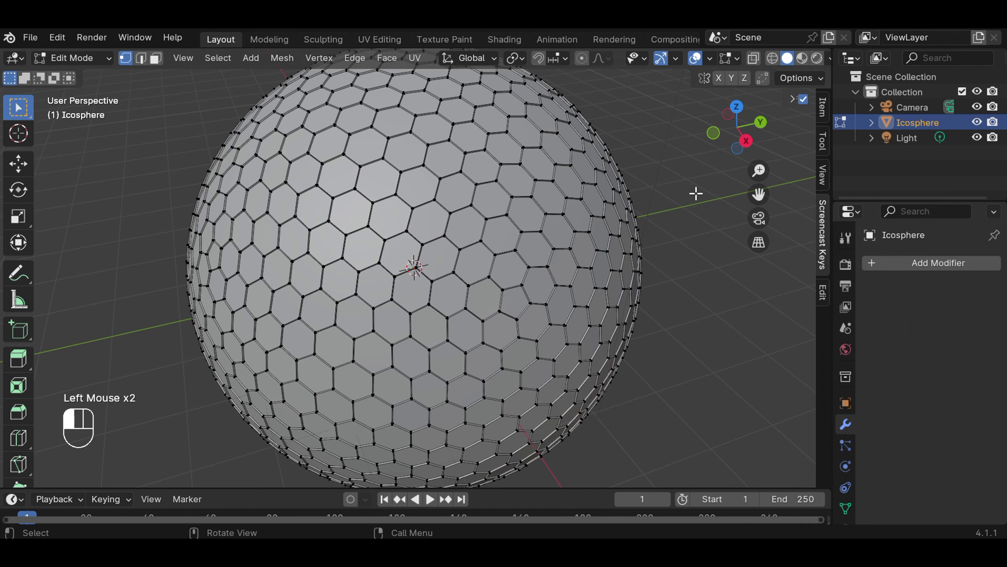
click(90, 60)
click(82, 76)
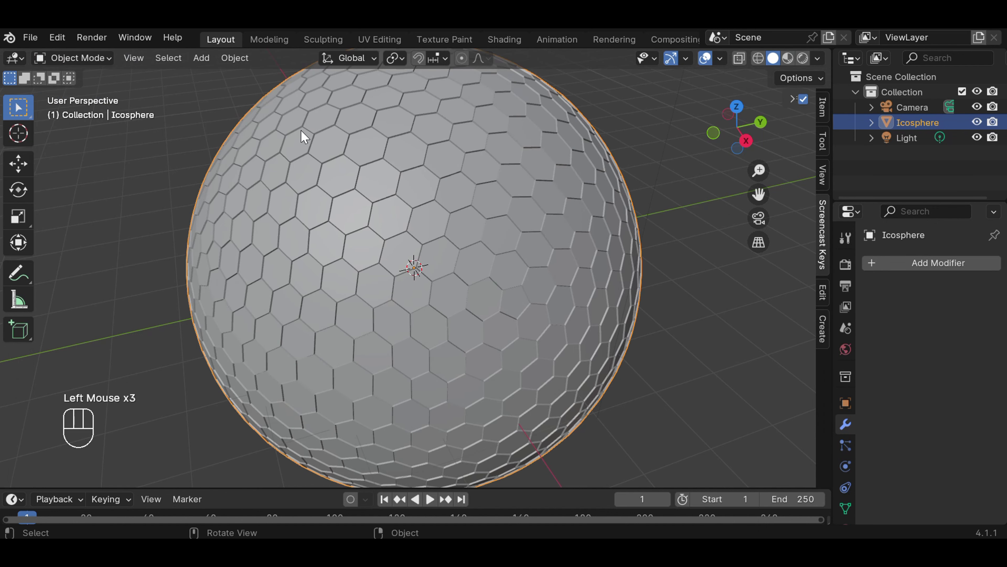
click(961, 265)
mouse_move(961, 264)
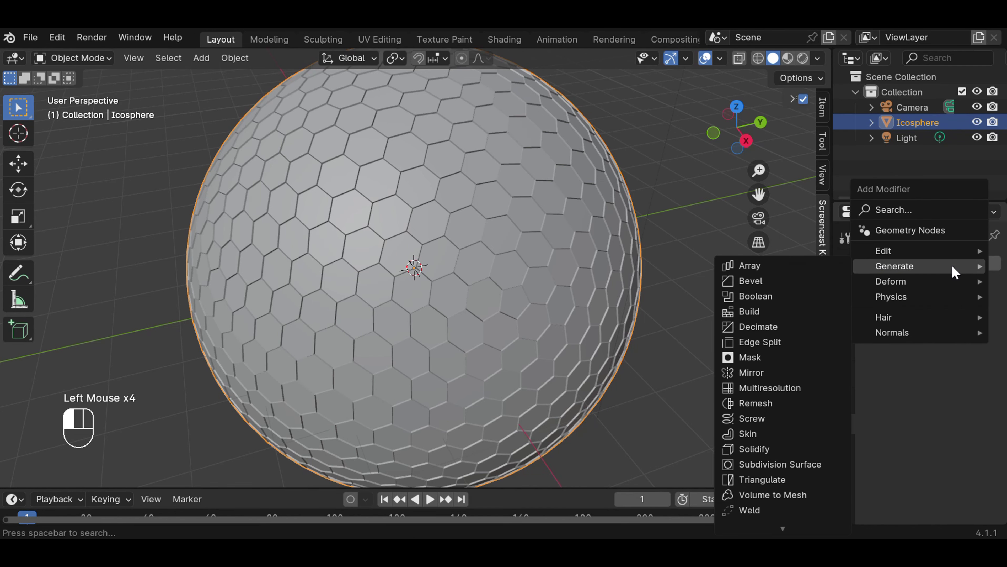
click(815, 469)
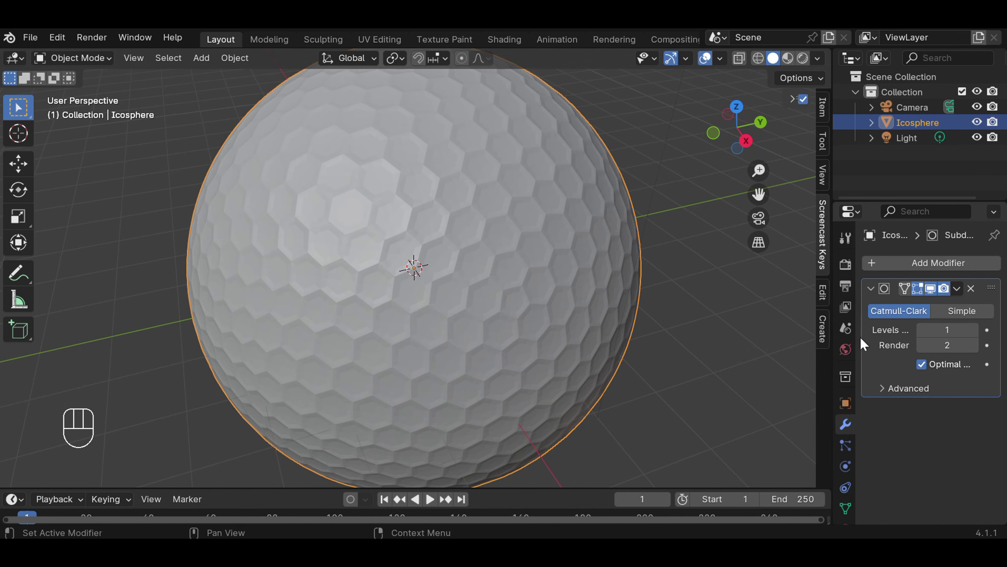
Set both the viewport and render levels of the Subdivision Surface modifier to 4.
click(973, 330)
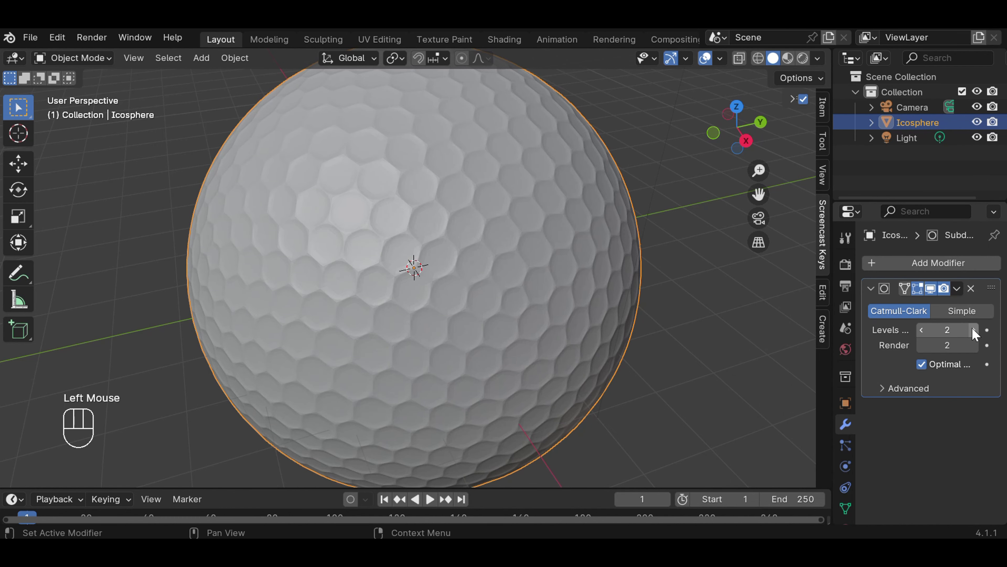
click(973, 328)
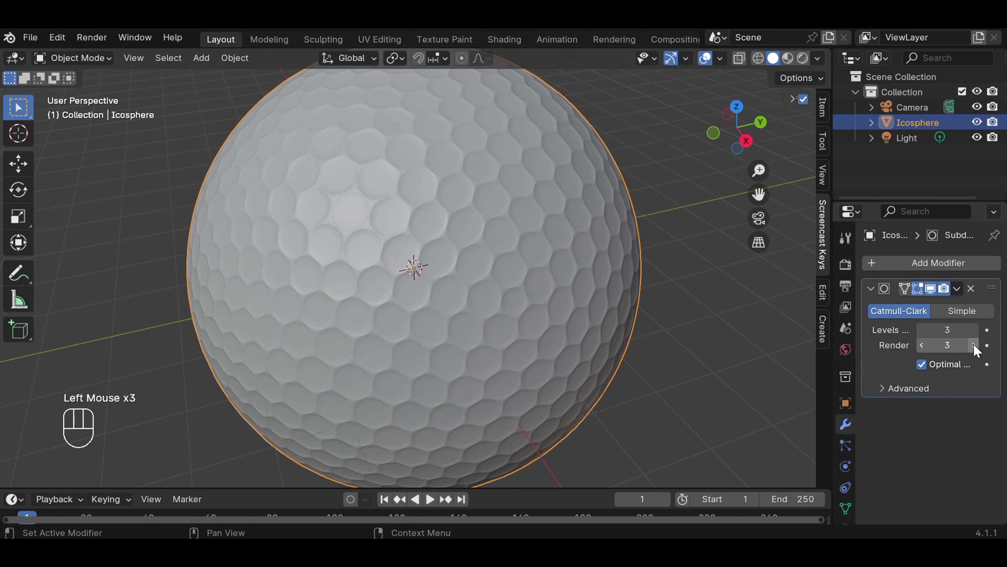
click(974, 330)
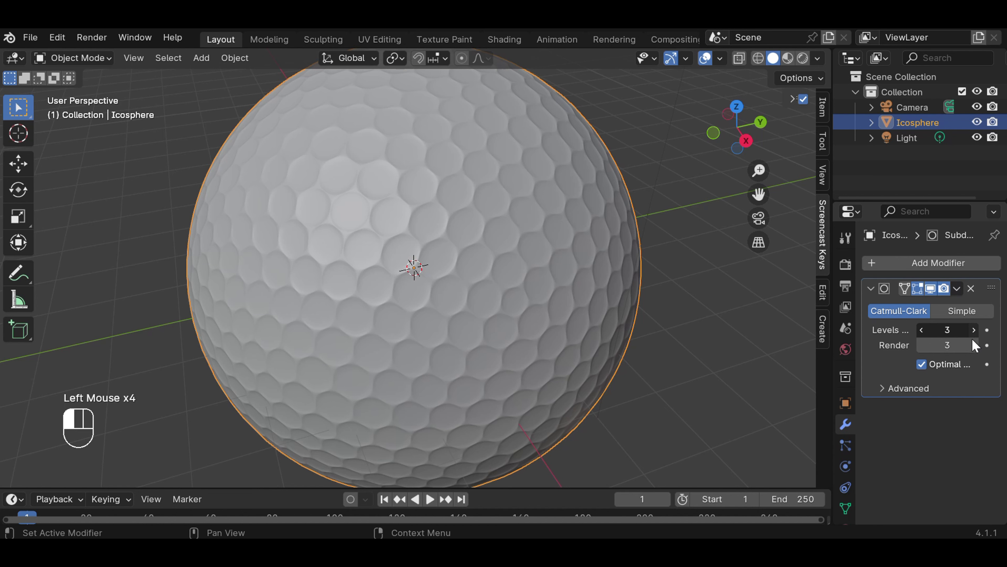
click(973, 345)
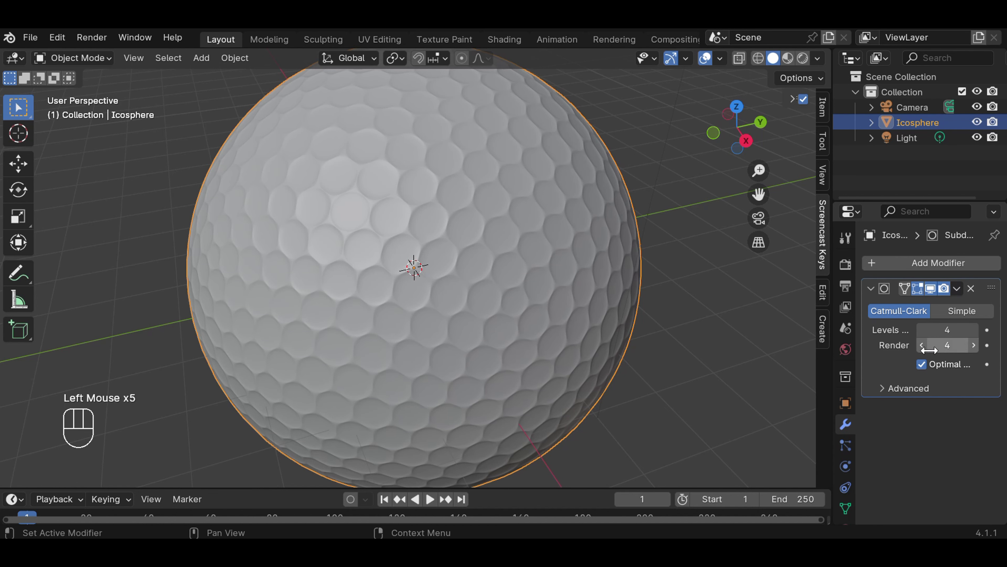
scroll(734, 325, down, 2)
scroll(729, 326, up, 1)
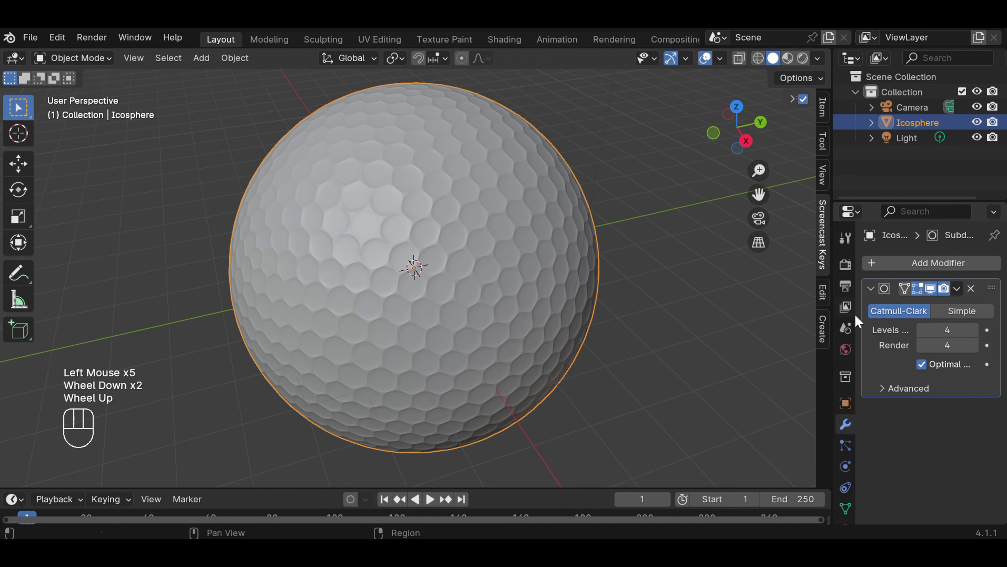
Apply the Subdivision Surface modifier to the icosphere and deselect the object.
click(956, 289)
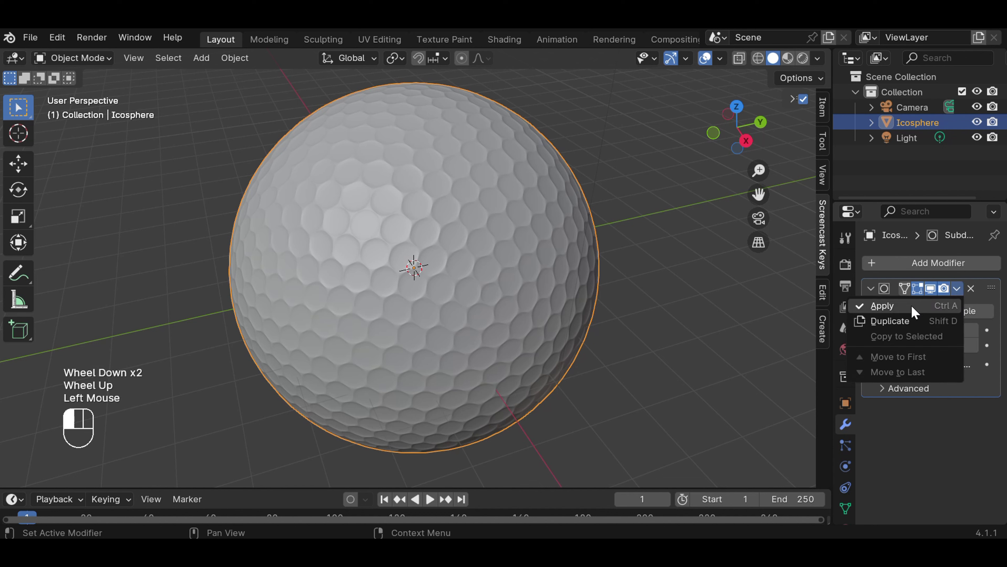
click(894, 309)
scroll(667, 309, down, 1)
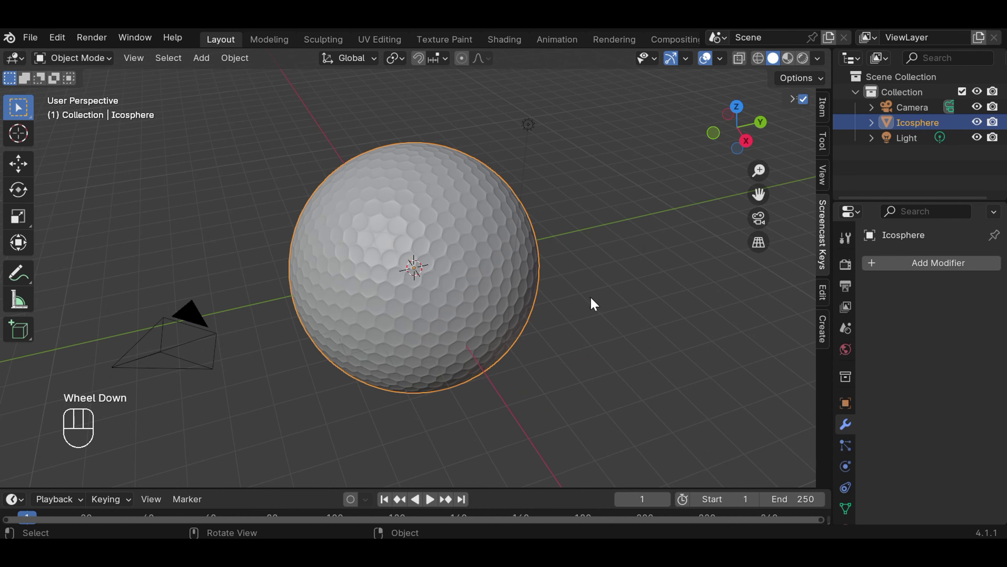
scroll(591, 301, down, 1)
click(573, 309)
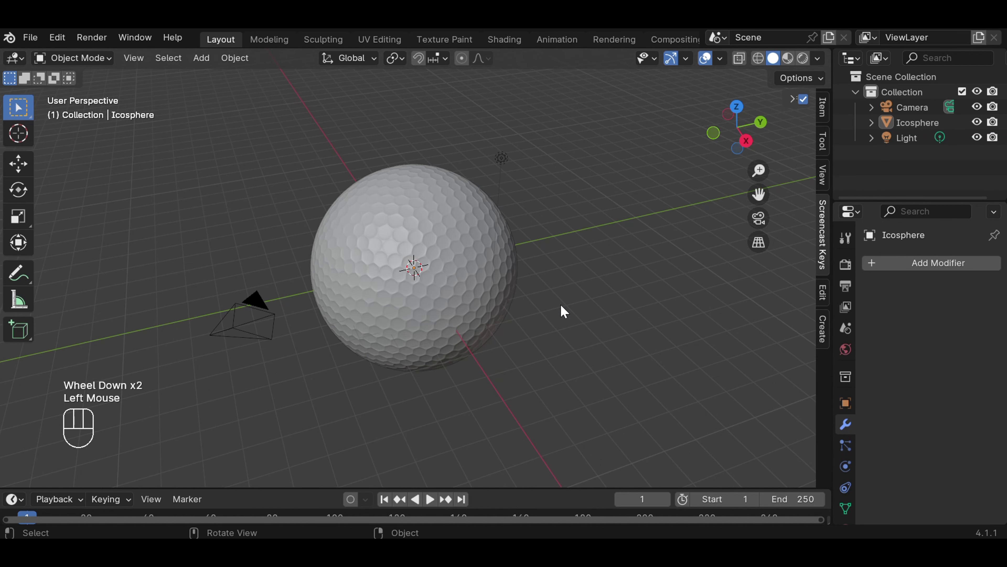
Add a 2 m mesh plane at the world origin, inside the dimpled sphere.
middle_drag(562, 310, 505, 330)
scroll(509, 326, down, 1)
scroll(509, 326, up, 2)
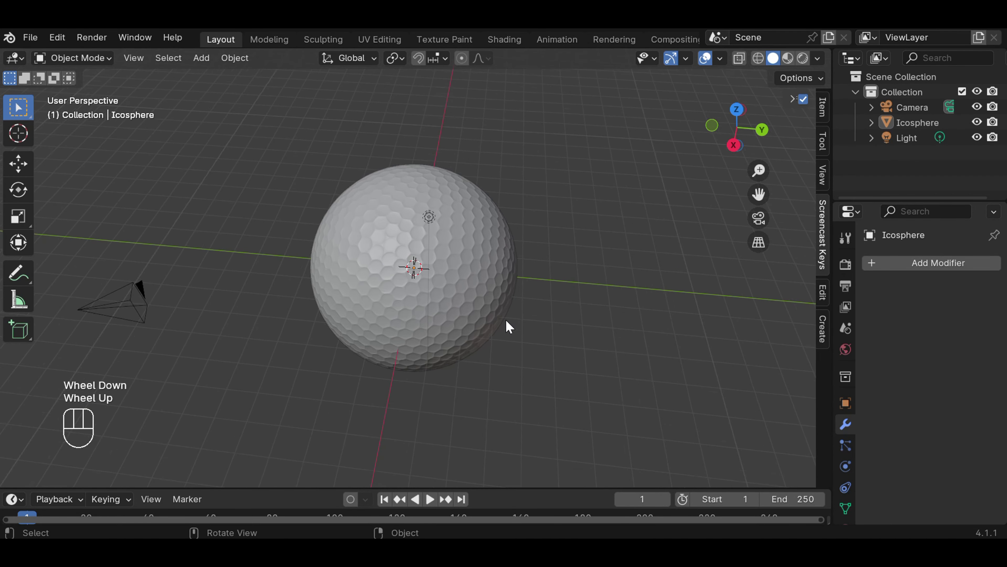
scroll(509, 326, down, 1)
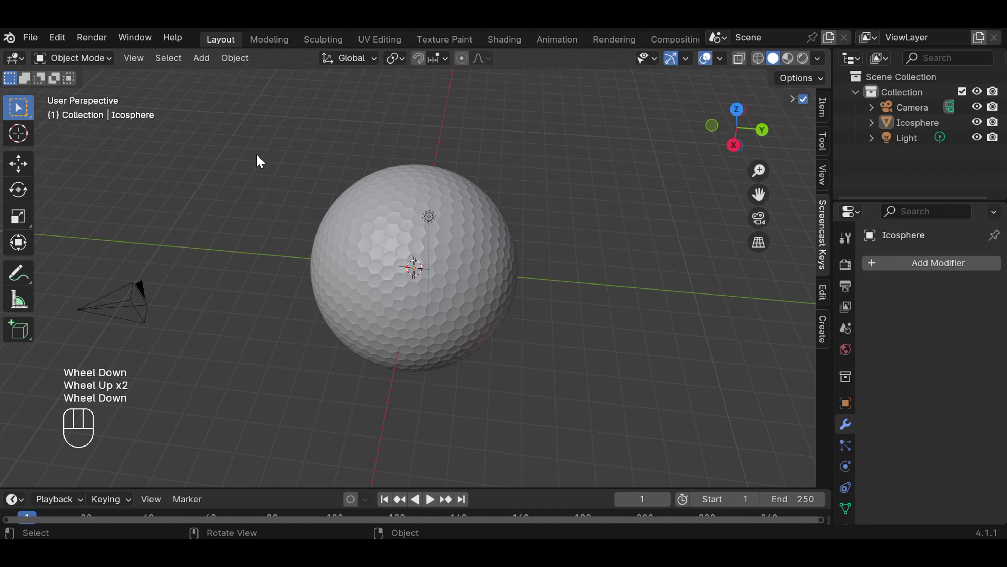
click(202, 59)
mouse_move(220, 74)
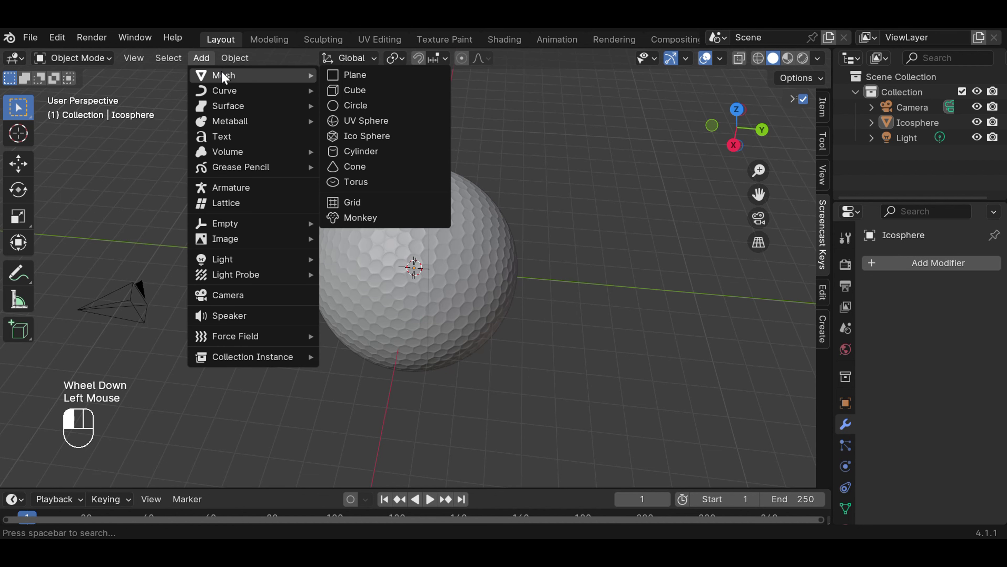
click(349, 77)
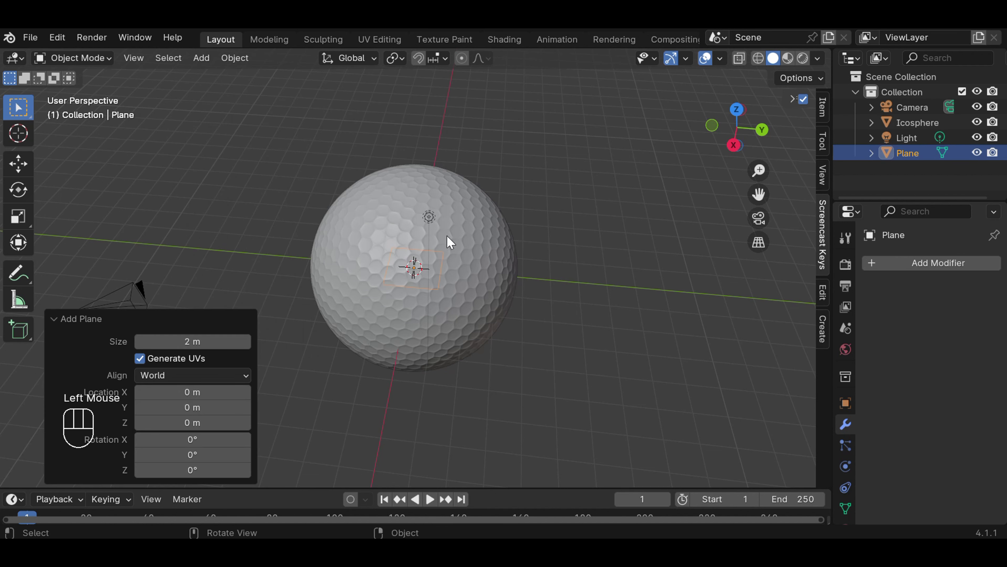
Scale the plane up uniformly in three passes of about 2.744, 5.096 and 1.3 to form a large ground surface.
scroll(524, 311, down, 1)
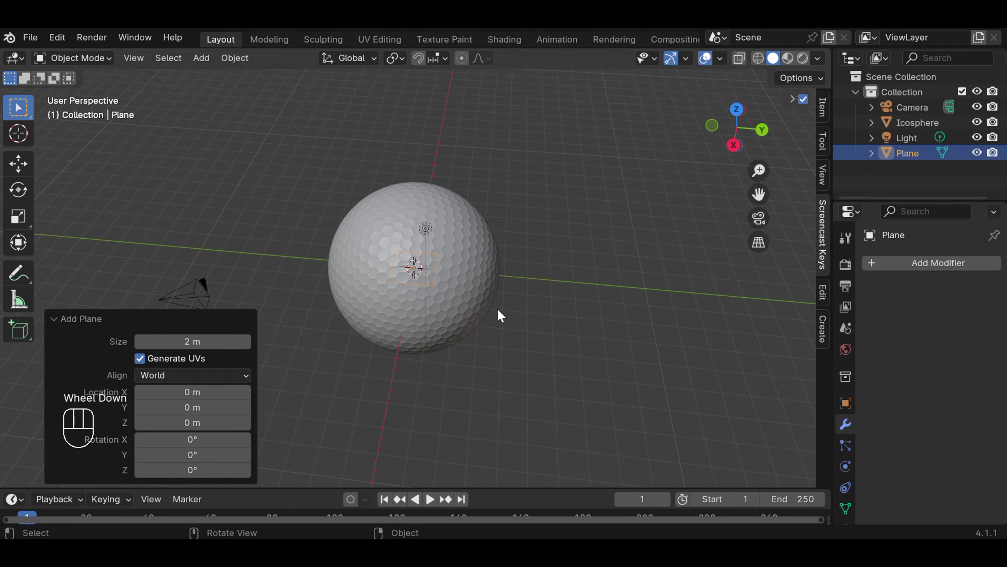
key(s)
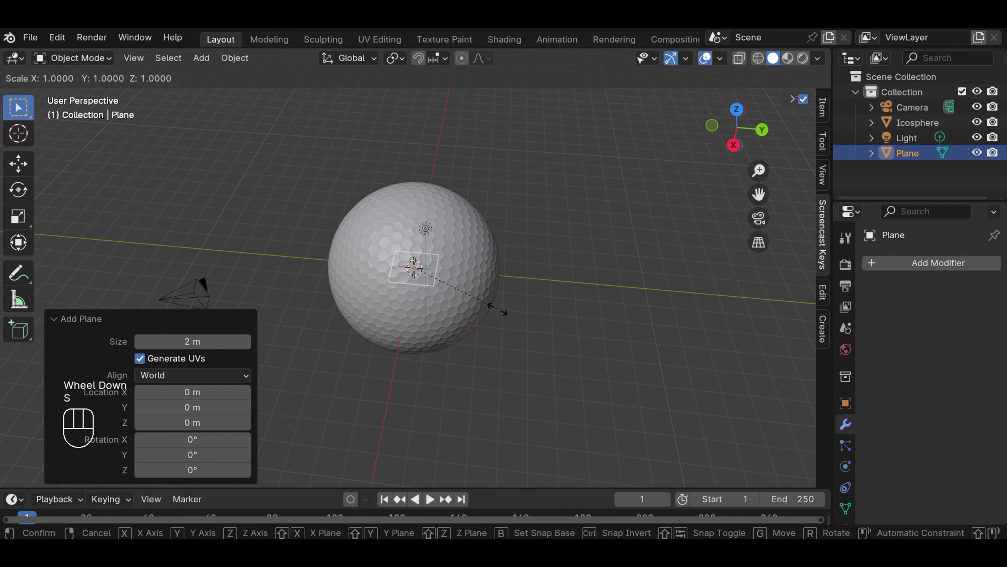
key(s)
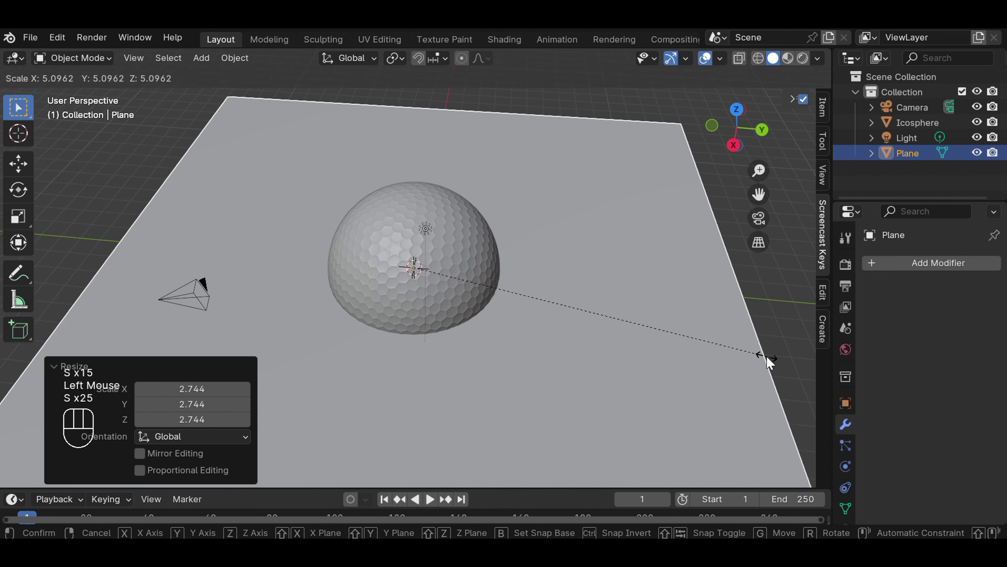
click(767, 358)
key(s)
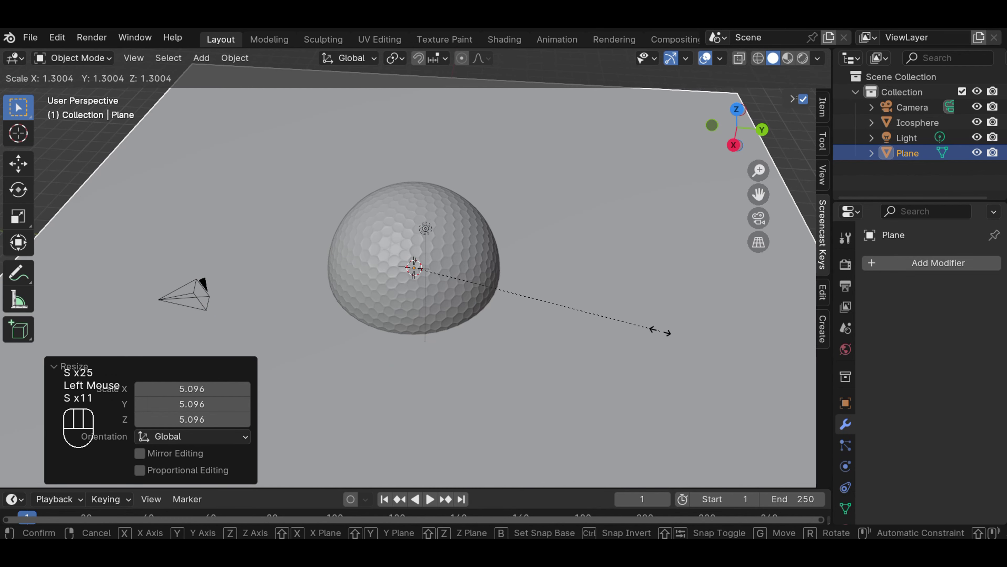
click(660, 329)
scroll(660, 318, down, 3)
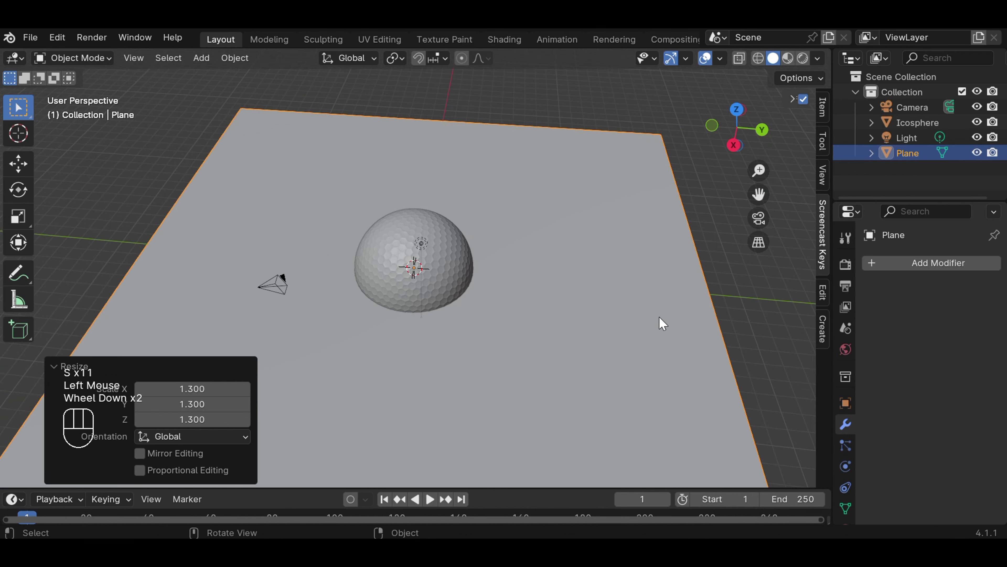
Raise the icosphere about 2.25 m along the Z axis so it sits higher above the ground plane.
click(433, 282)
key(g)
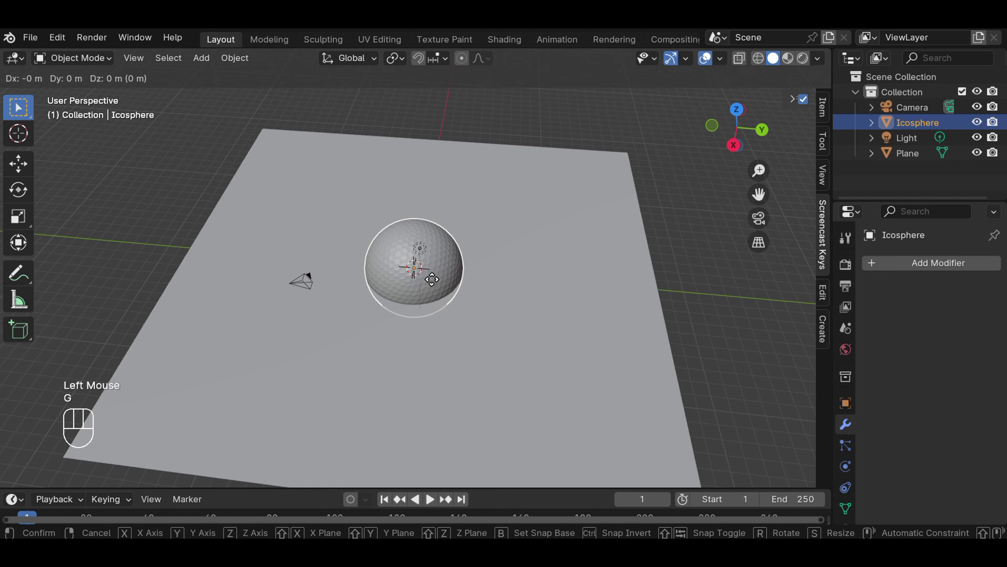
key(z)
click(434, 257)
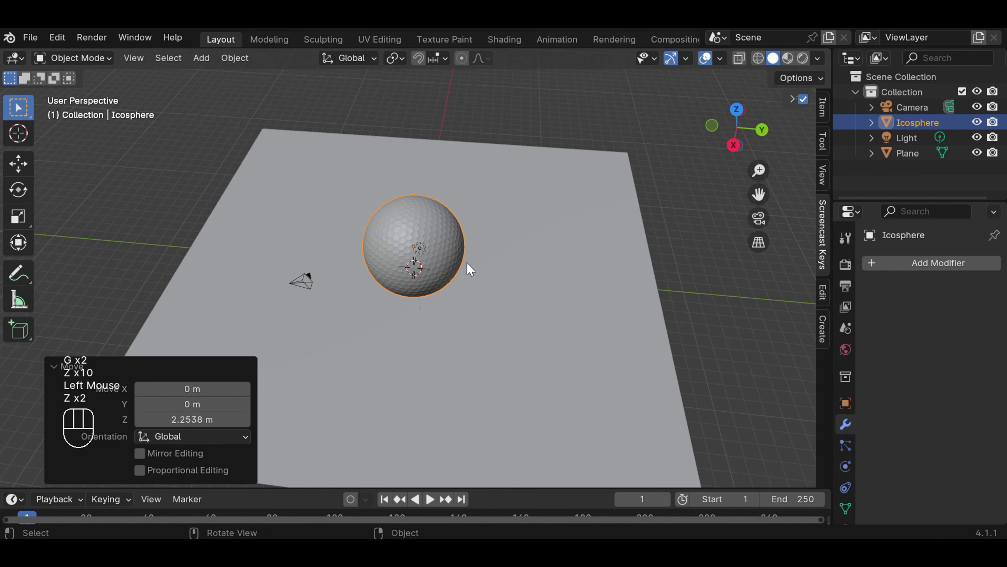
Add a particle system to the ground plane and set its type to Hair.
click(692, 292)
click(576, 280)
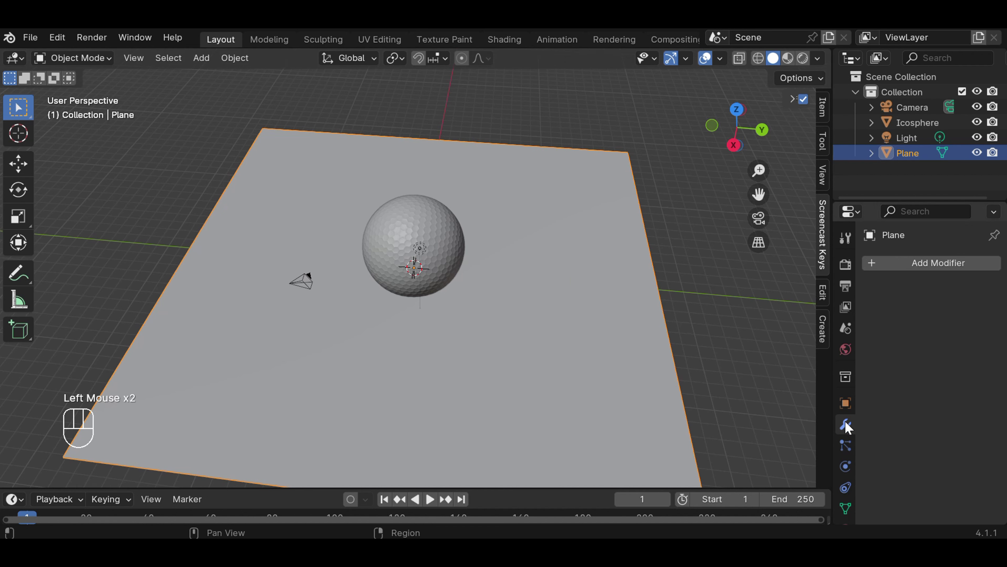
click(845, 446)
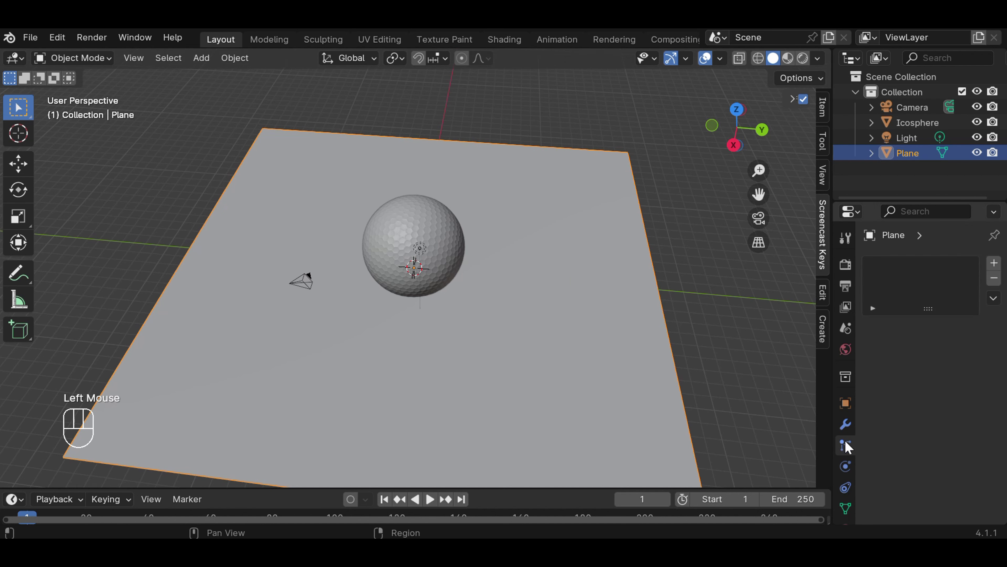
click(994, 263)
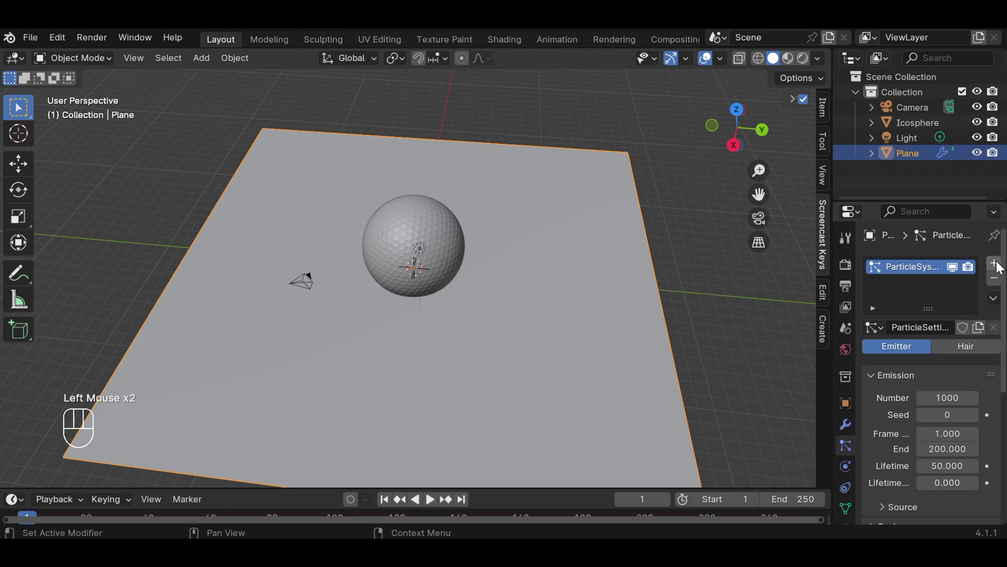
click(968, 348)
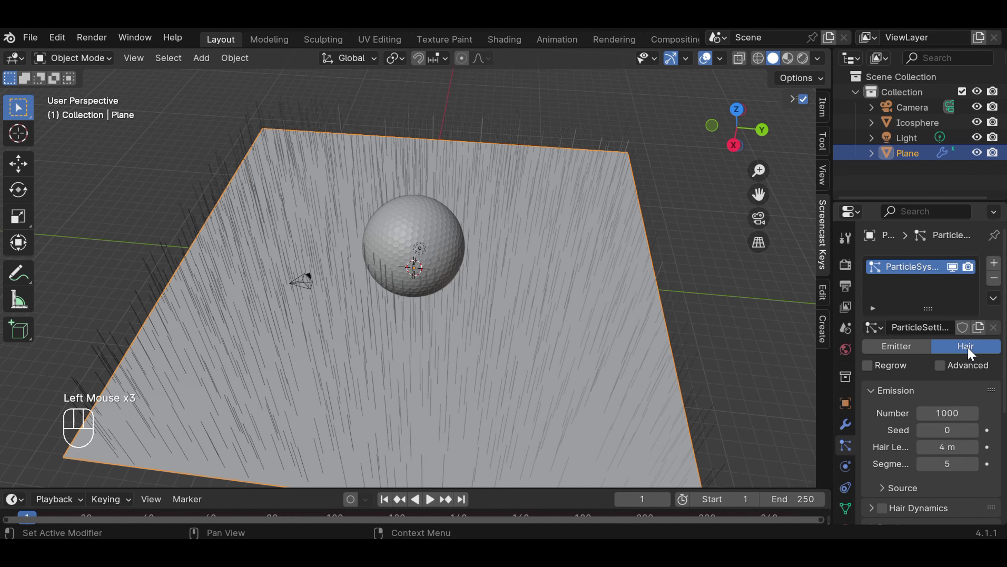
Set the number of emitted hair strands on the plane to 5000.
click(950, 414)
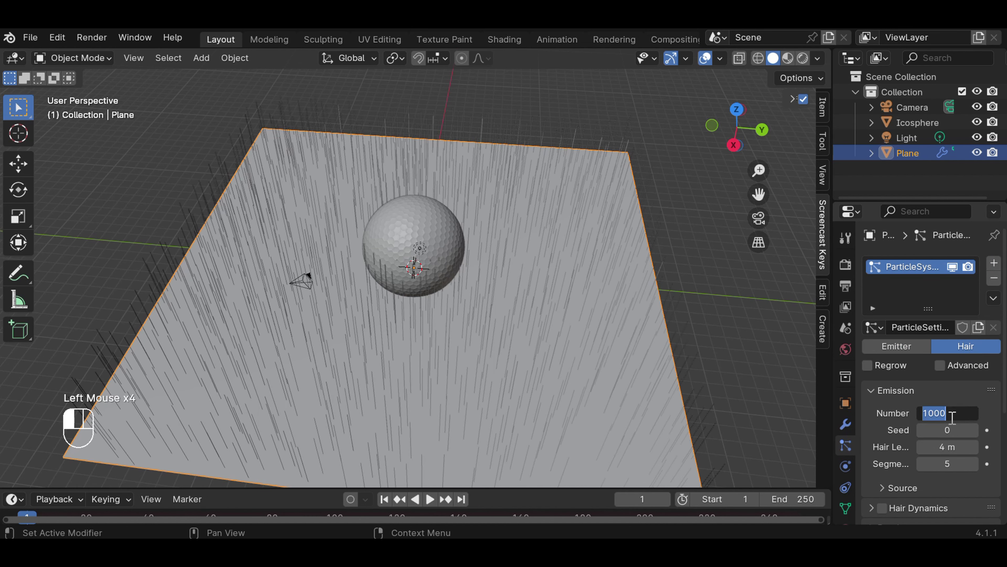
text(5000)
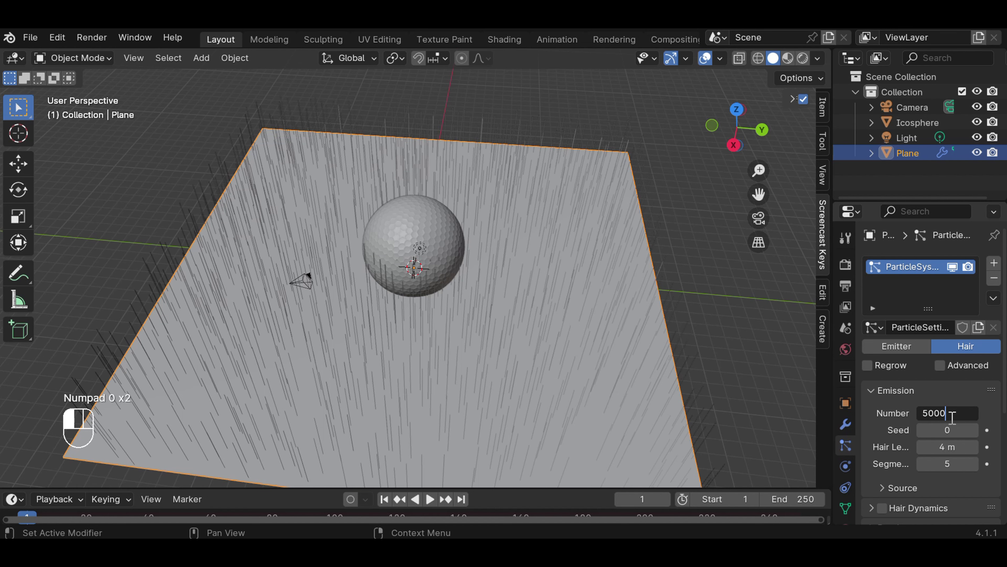
key(Return)
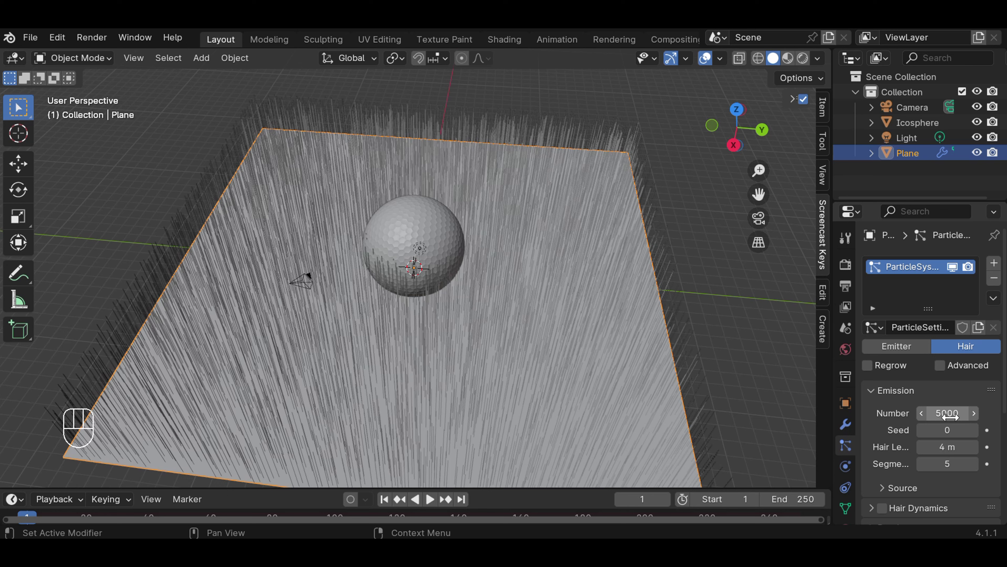
Enable the advanced hair settings, set the Brownian force in the particle physics to 0.4, and deselect the plane.
scroll(929, 425, down, 5)
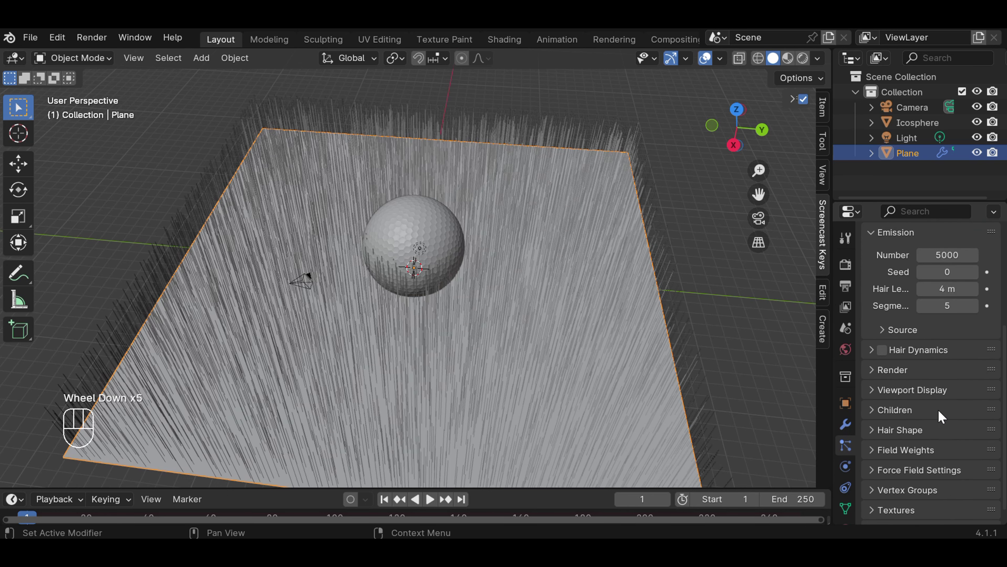
scroll(938, 411, down, 4)
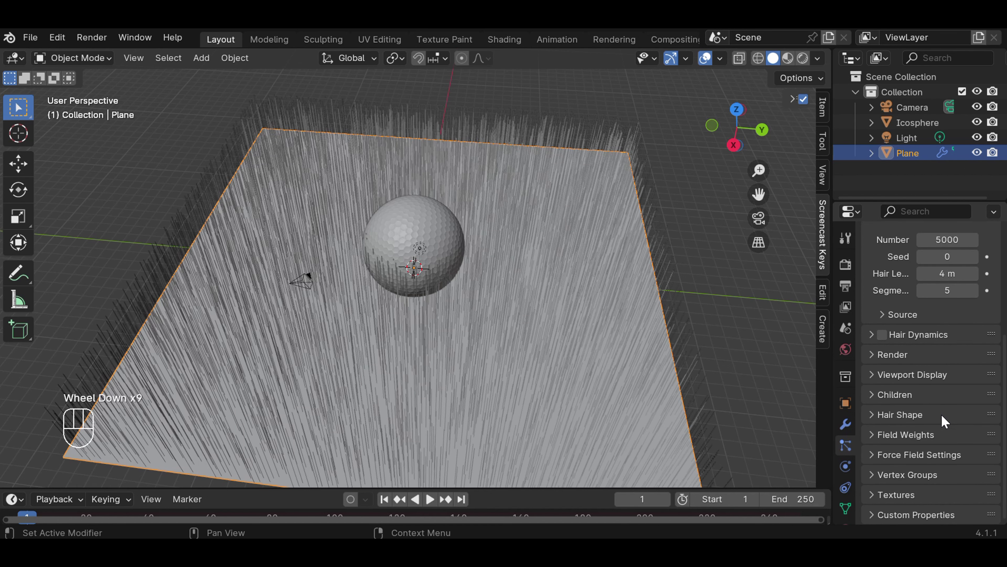
scroll(944, 420, up, 2)
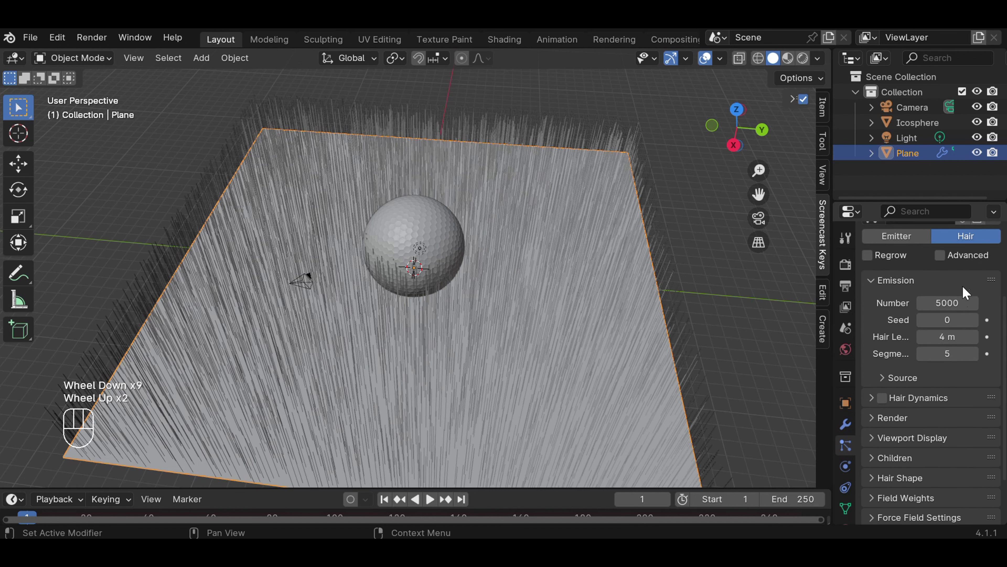
click(941, 255)
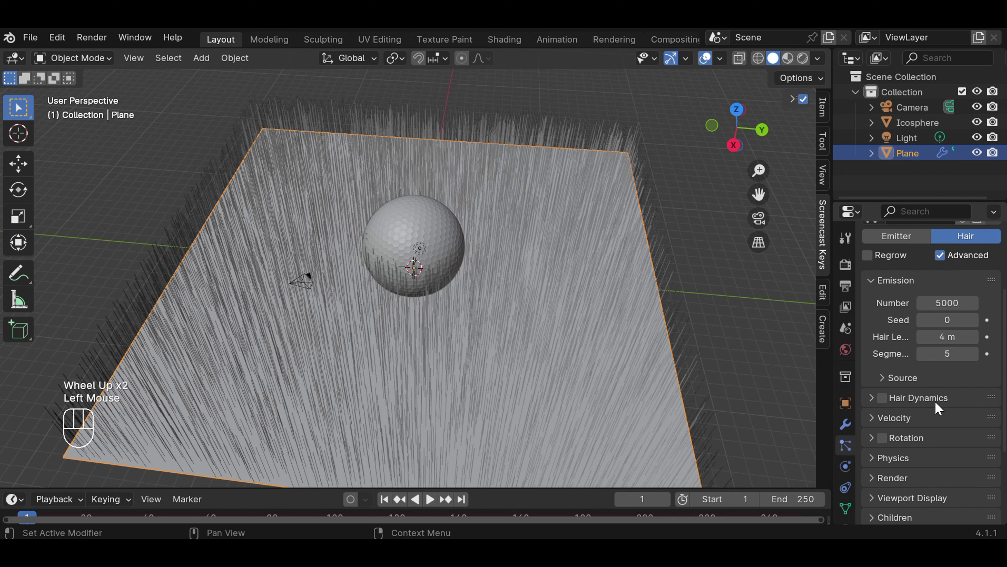
scroll(944, 418, down, 1)
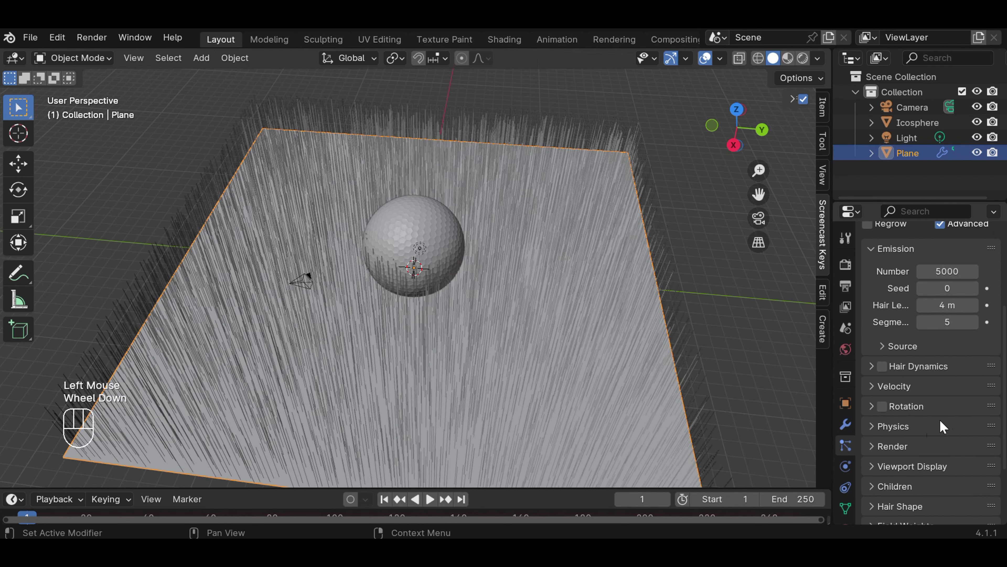
click(870, 428)
scroll(925, 421, down, 3)
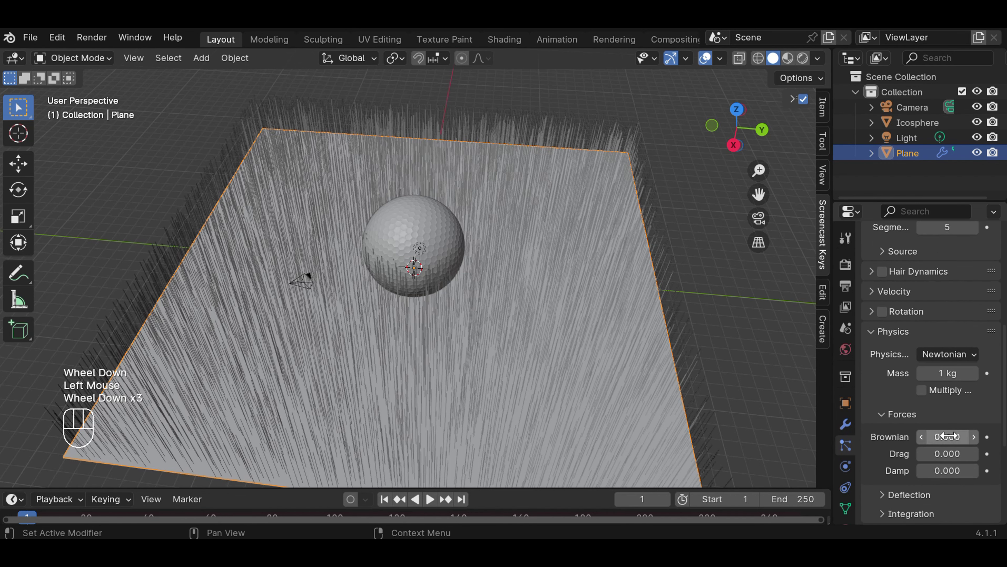
click(951, 436)
click(941, 438)
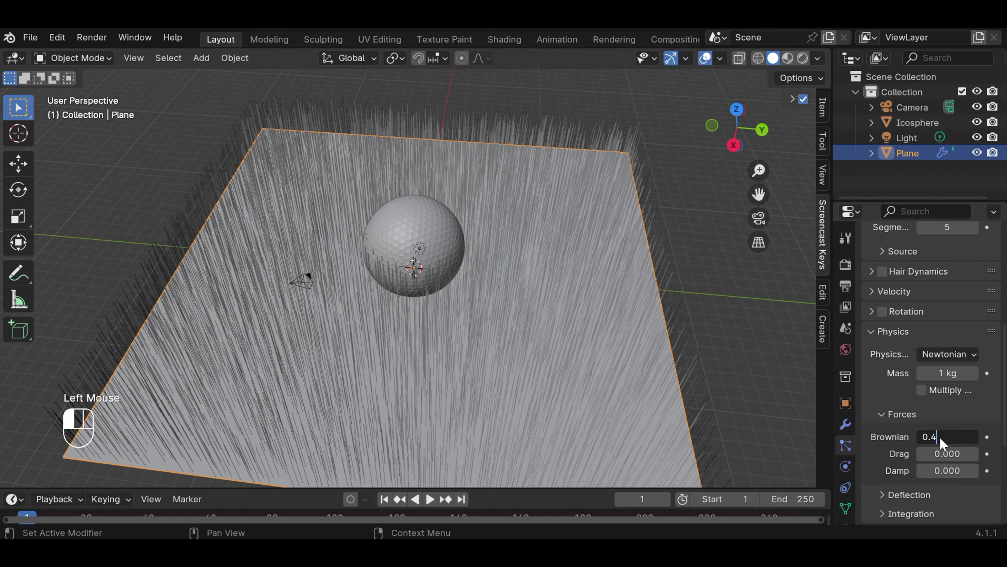
text(4)
key(Return)
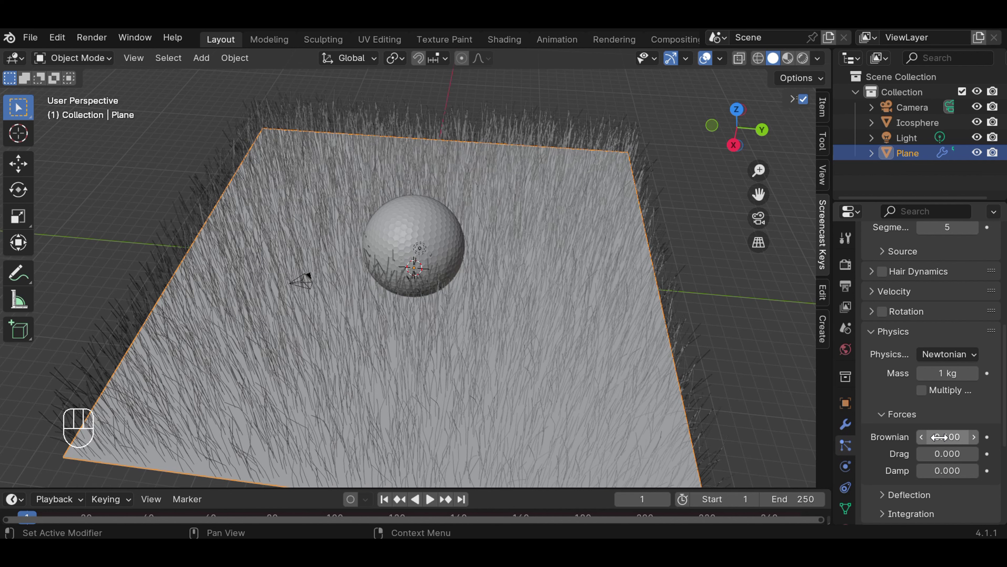
scroll(732, 337, down, 1)
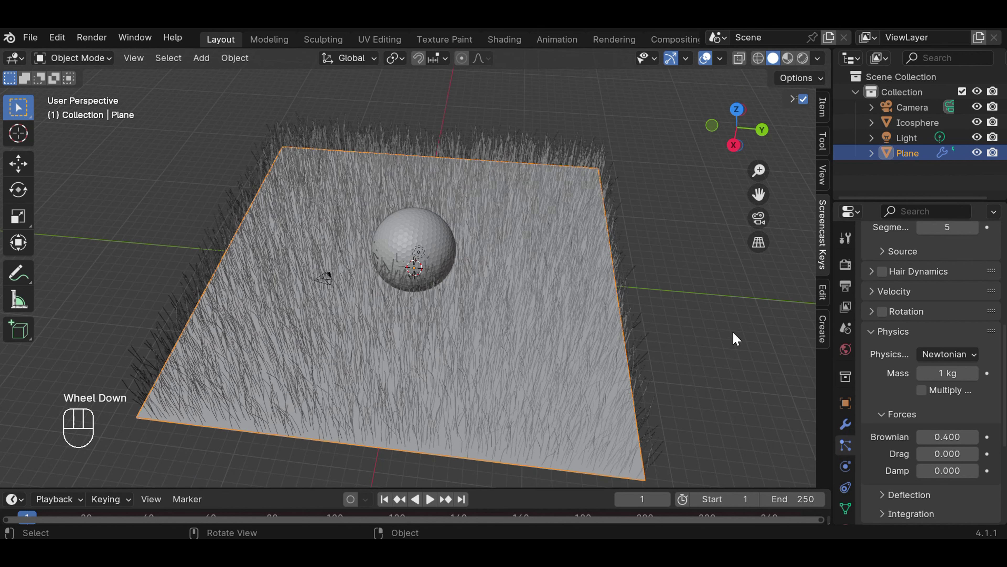
click(731, 318)
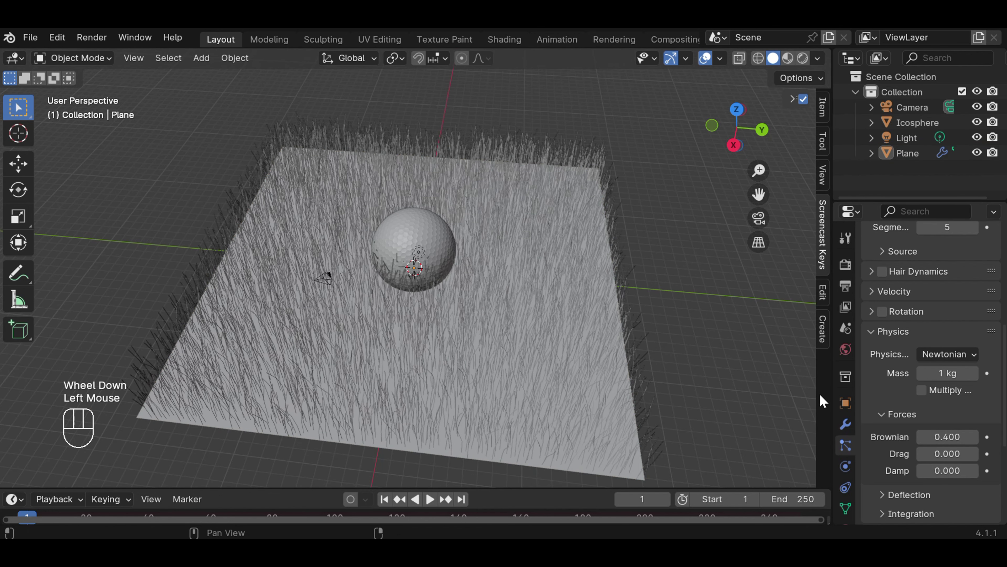
Create a first material on the plane and brighten its base color to pure white.
scroll(830, 414, down, 3)
scroll(853, 382, down, 4)
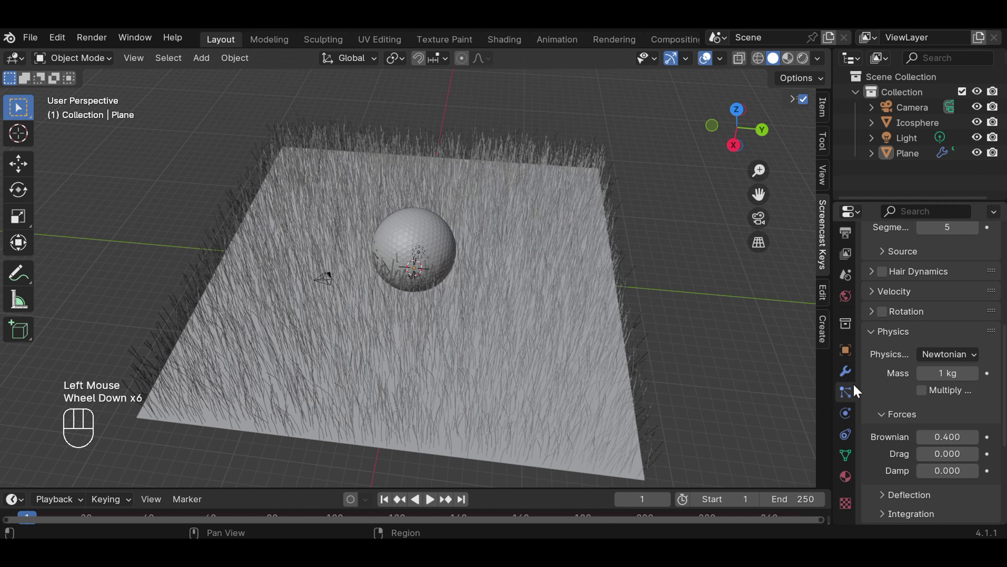
click(846, 477)
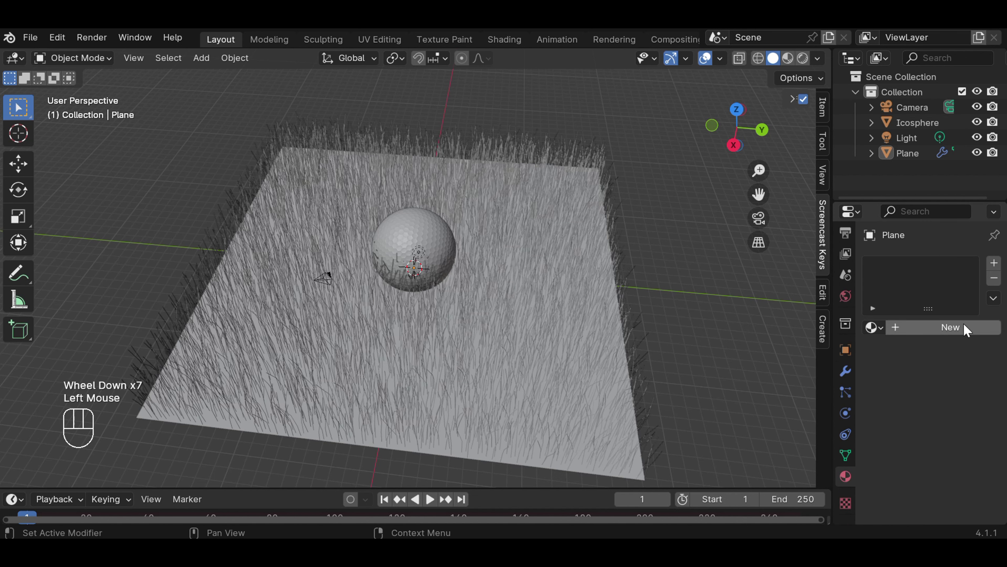
click(994, 263)
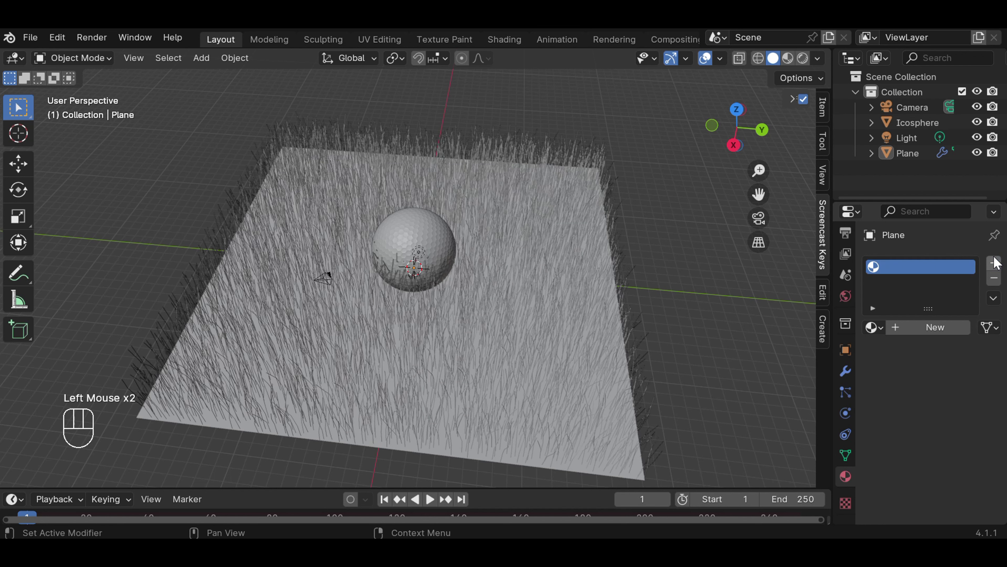
click(932, 327)
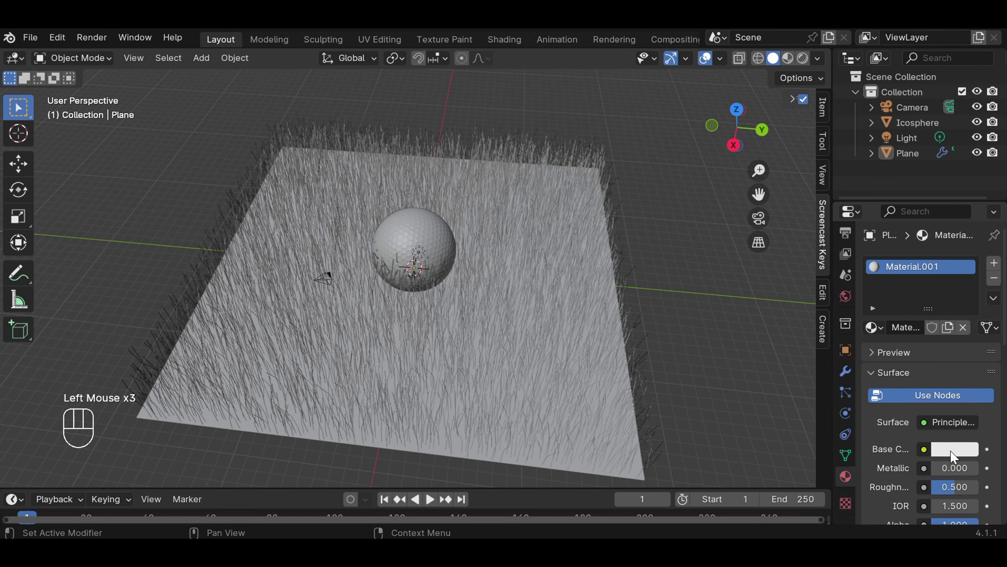
click(954, 449)
drag(966, 216, 966, 204)
click(728, 316)
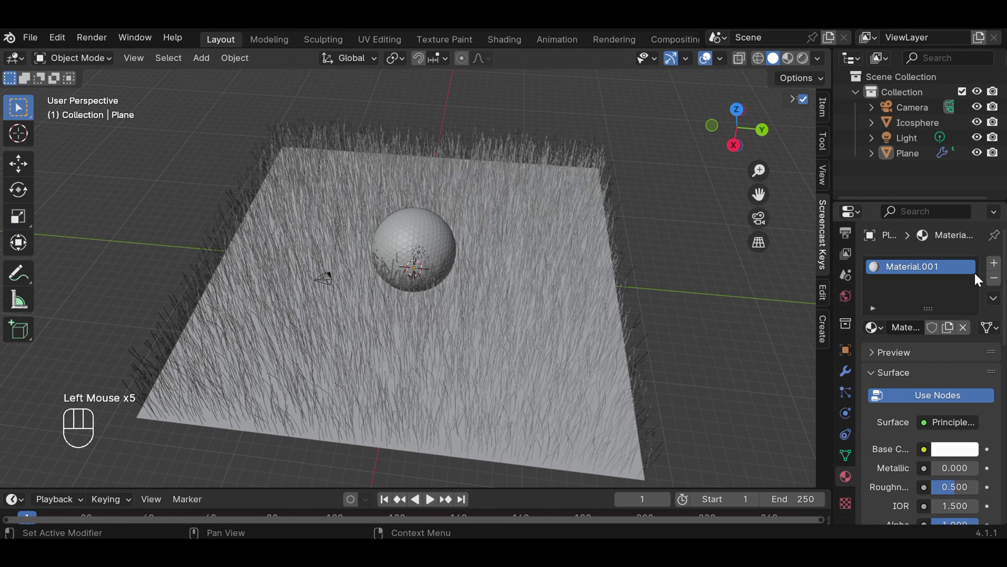
Add a second material slot to the plane with a new material whose base color is bright green at value 1.000.
click(993, 263)
click(920, 361)
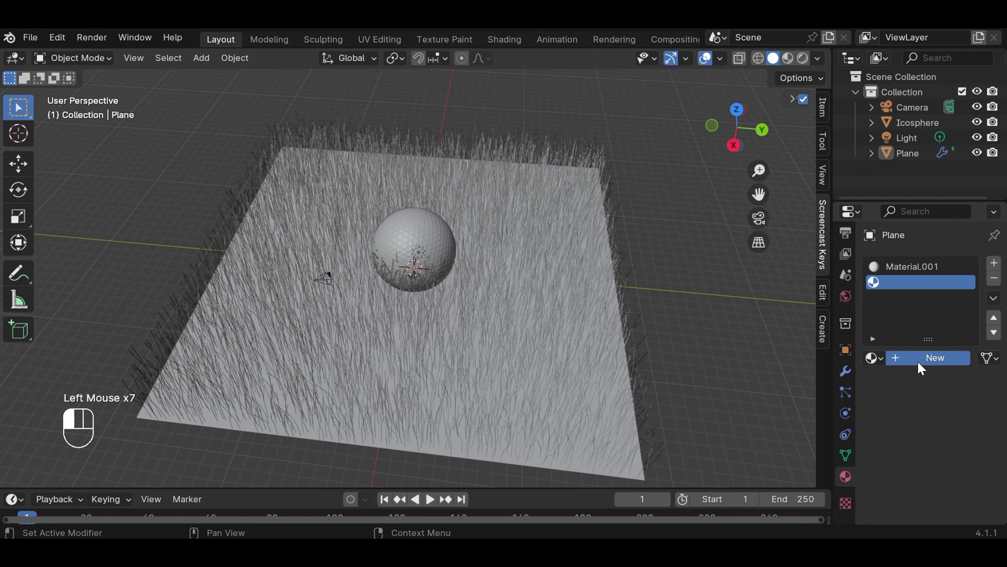
click(945, 479)
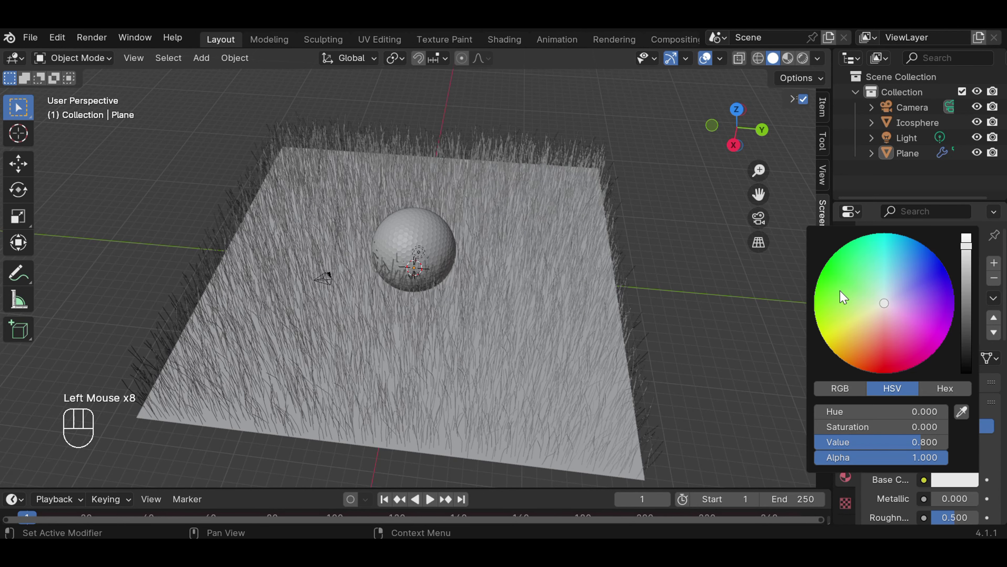
click(845, 263)
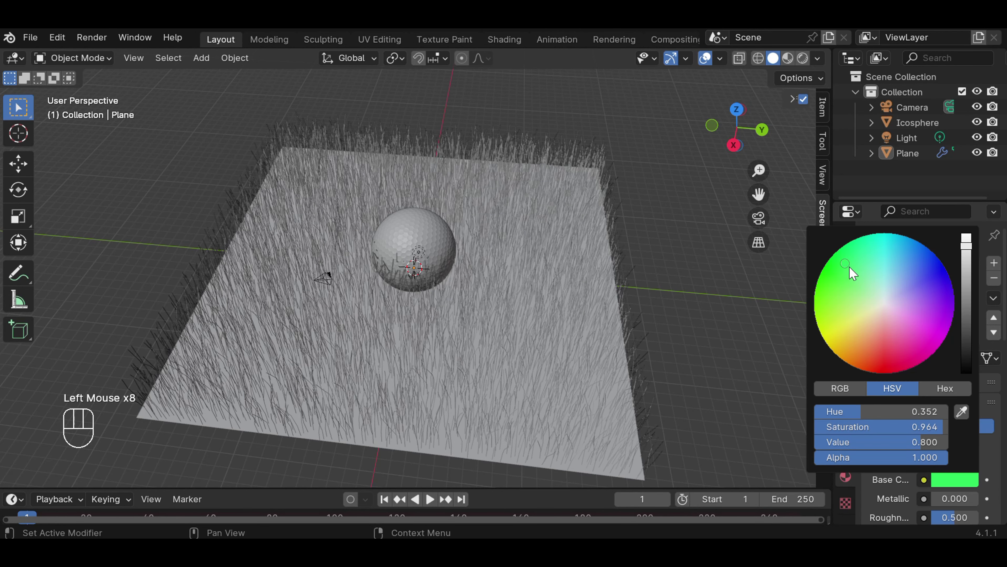
click(835, 277)
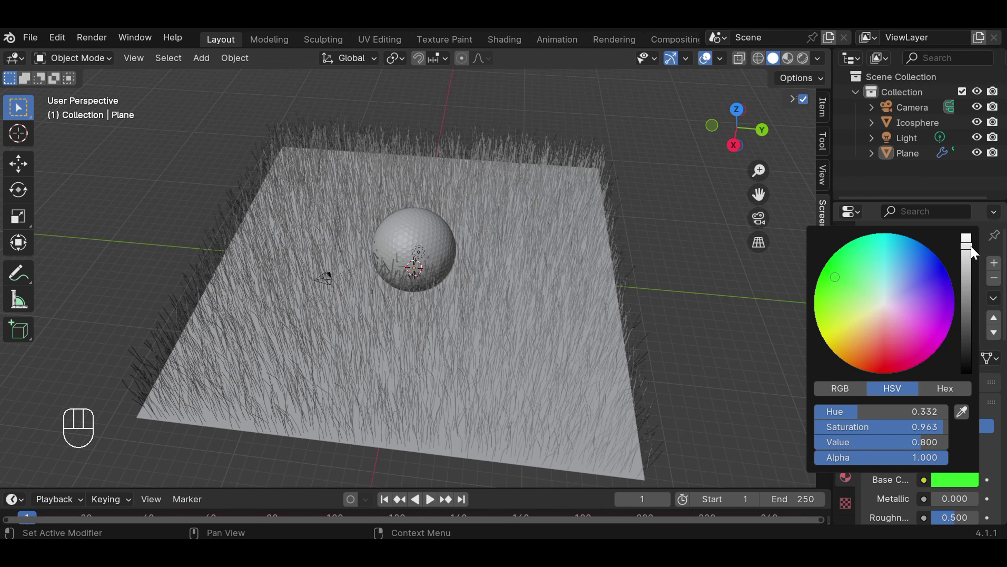
drag(971, 252, 968, 234)
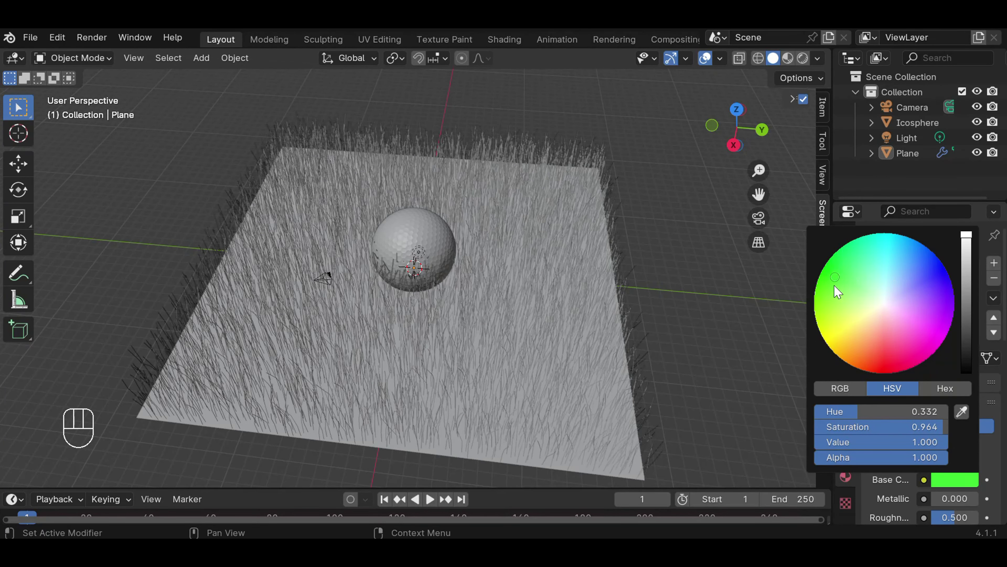
click(836, 266)
click(723, 303)
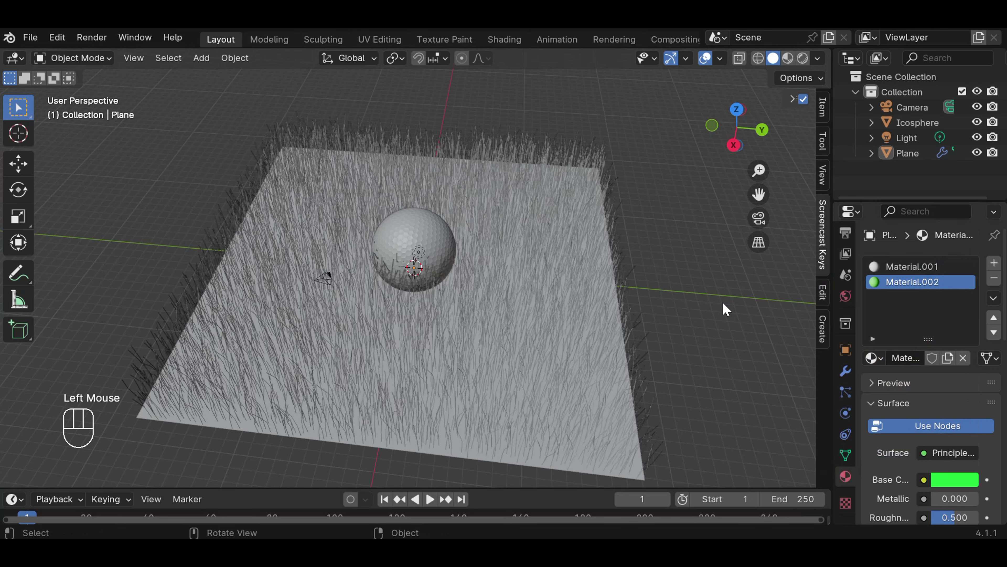
Switch the viewport to material preview and assign the green Material.002 to the plane's other material slot as well.
click(789, 58)
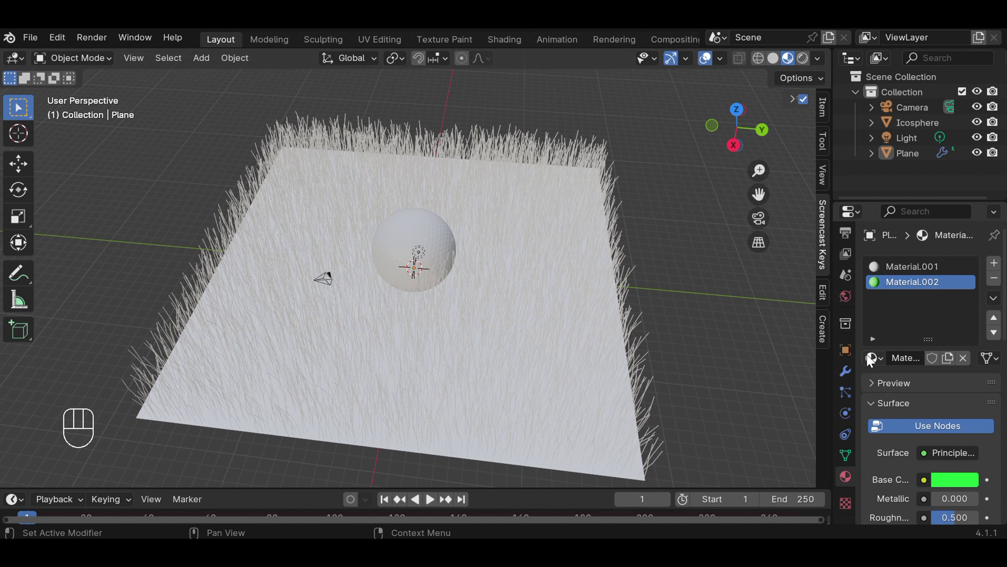
click(876, 358)
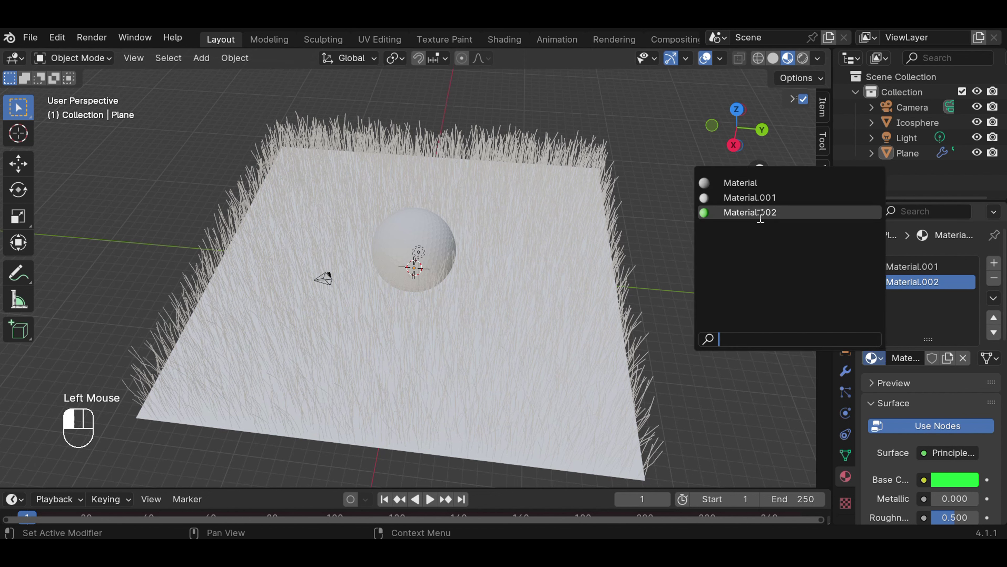
drag(872, 358, 534, 358)
click(691, 294)
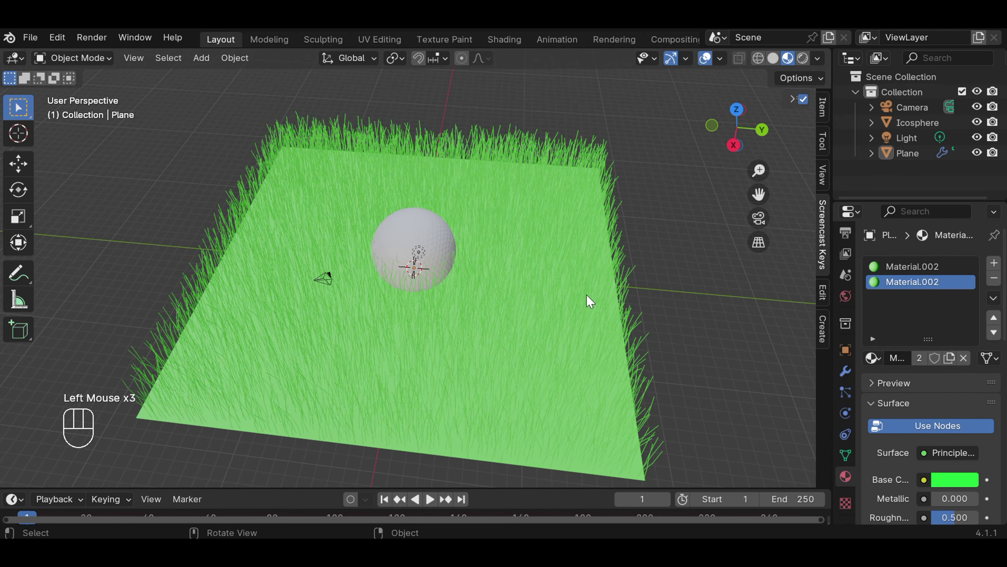
Scale the grass plane up uniformly by a factor of about 1.63.
scroll(490, 288, down, 2)
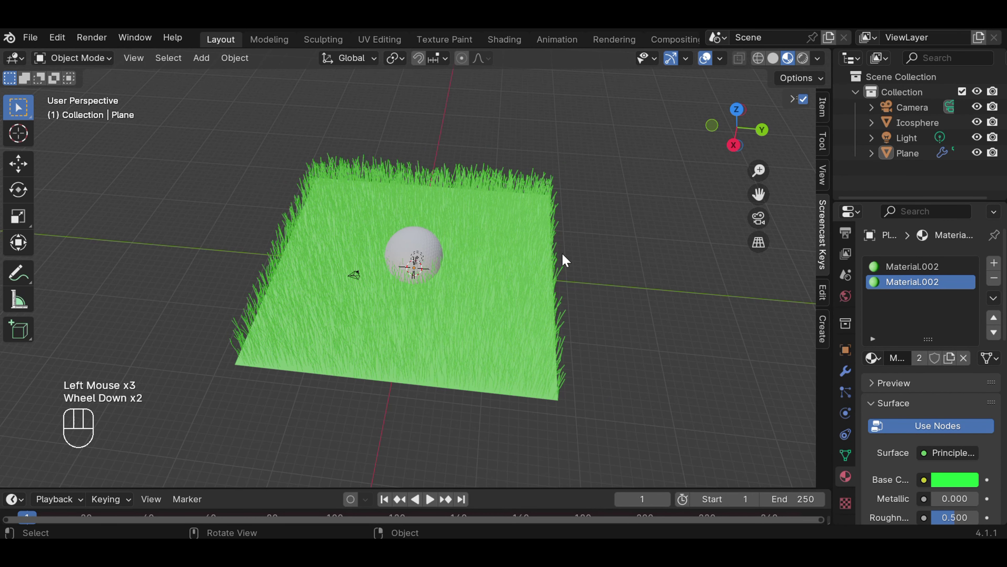
middle_drag(600, 265, 529, 300)
scroll(491, 259, up, 2)
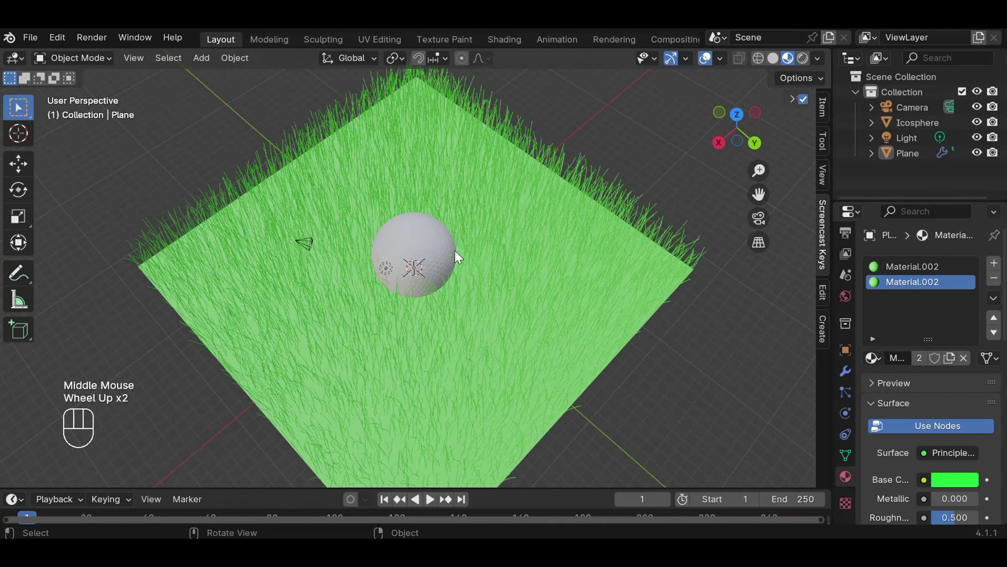
click(438, 254)
scroll(557, 272, down, 1)
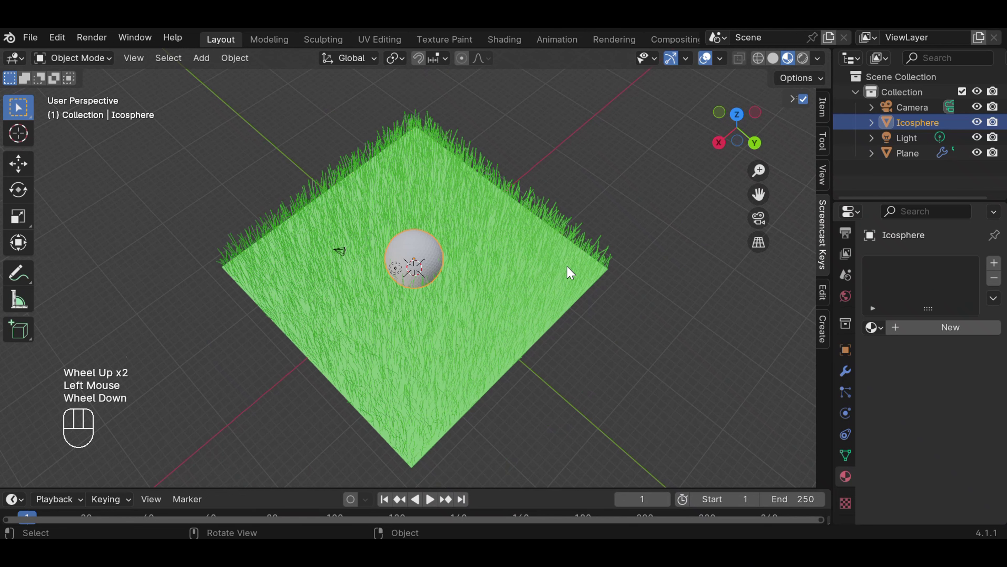
click(567, 267)
key(s)
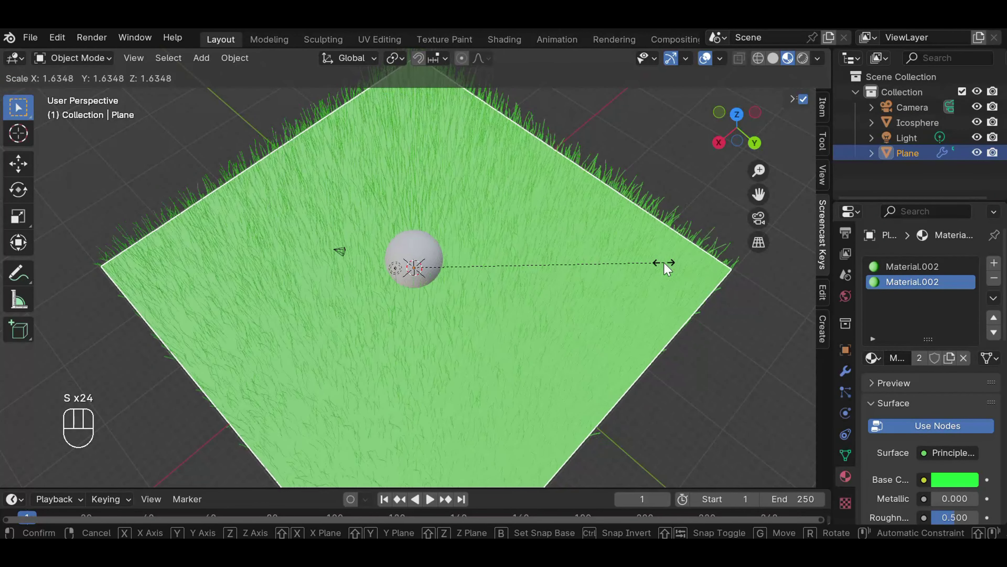
click(663, 265)
Raise the golf ball about 1.02 m along the global Z axis.
scroll(613, 293, down, 1)
middle_drag(581, 308, 450, 270)
click(418, 254)
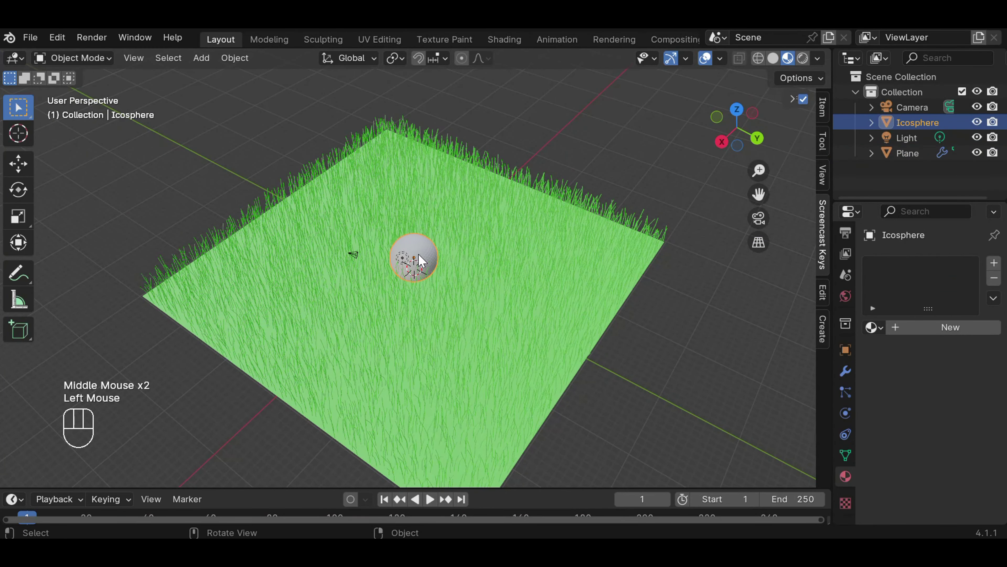
key(g)
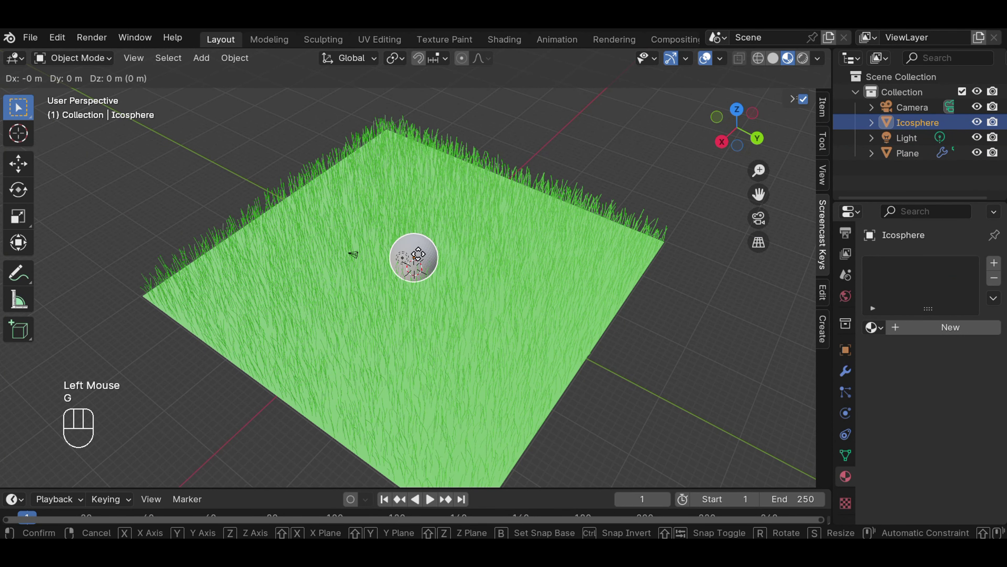
key(g)
key(z)
key(z)
key(z)
key(z)
key(z)
key(z)
click(418, 249)
scroll(625, 297, down, 1)
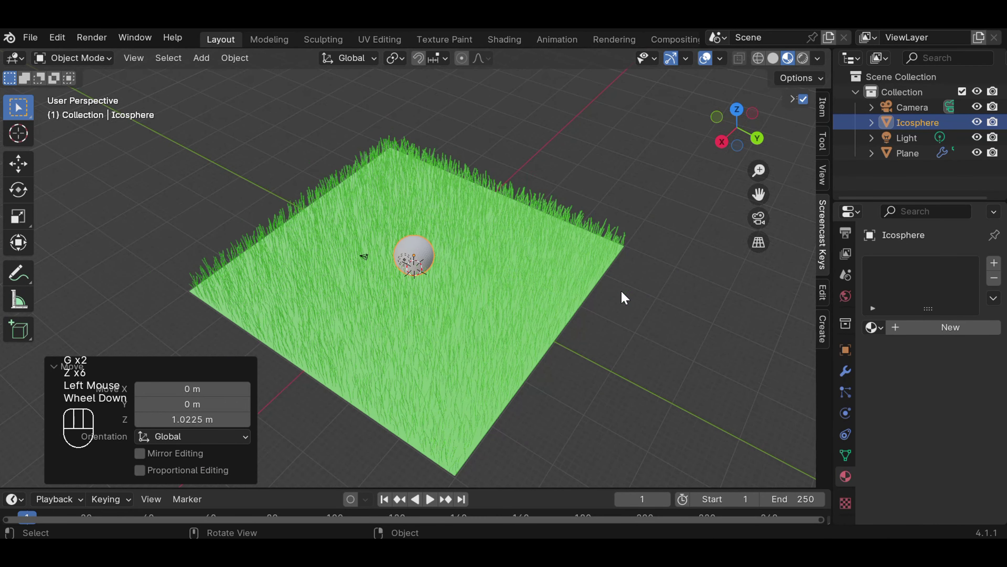
Set the number of emitted hair strands on the grass plane to 50000.
click(846, 392)
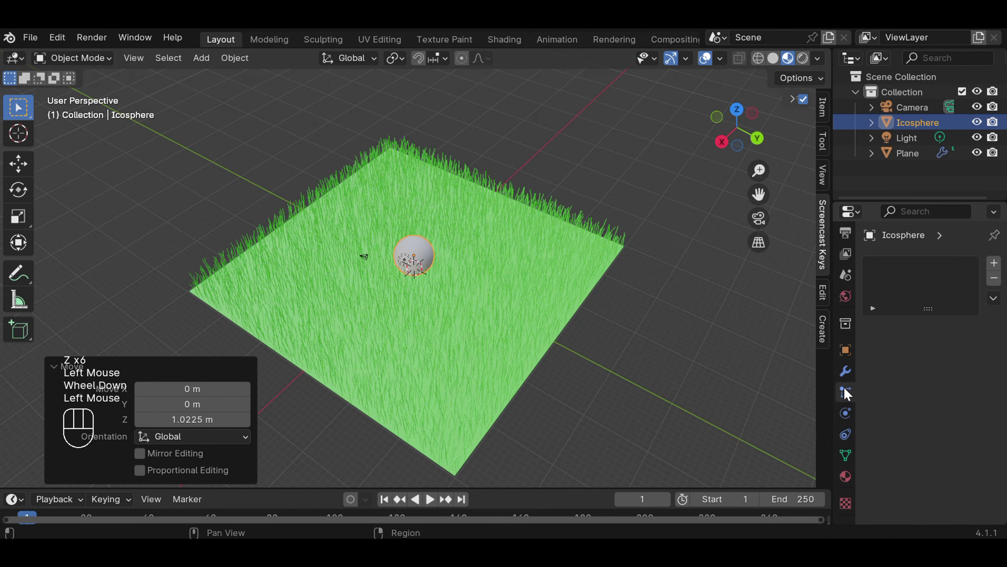
click(846, 392)
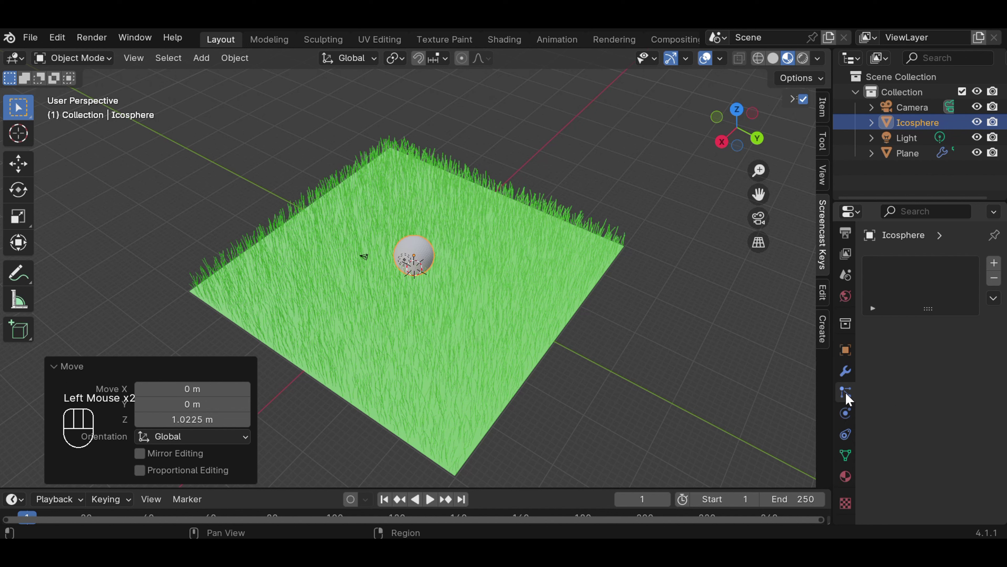
click(527, 253)
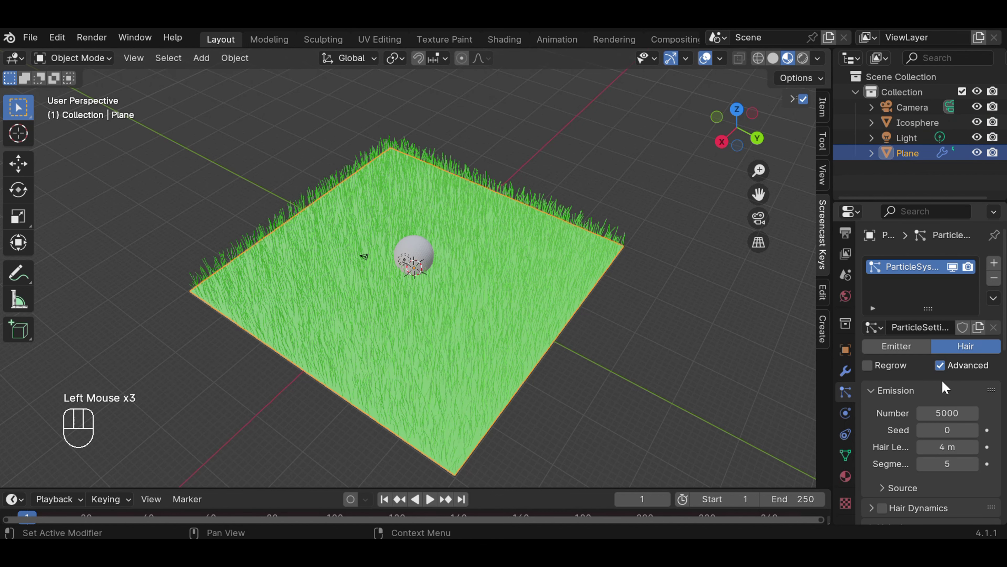
scroll(948, 391, down, 5)
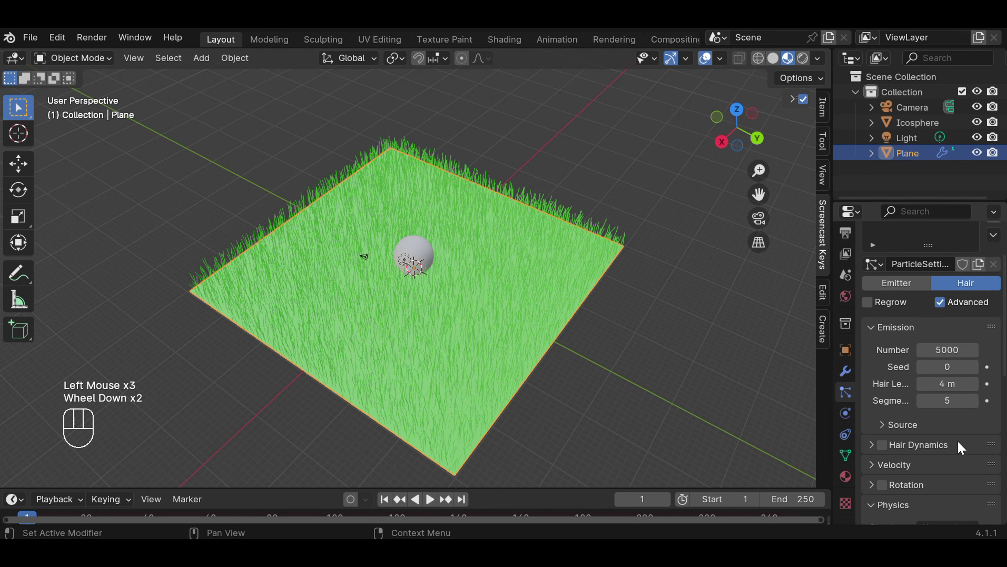
scroll(960, 445, down, 3)
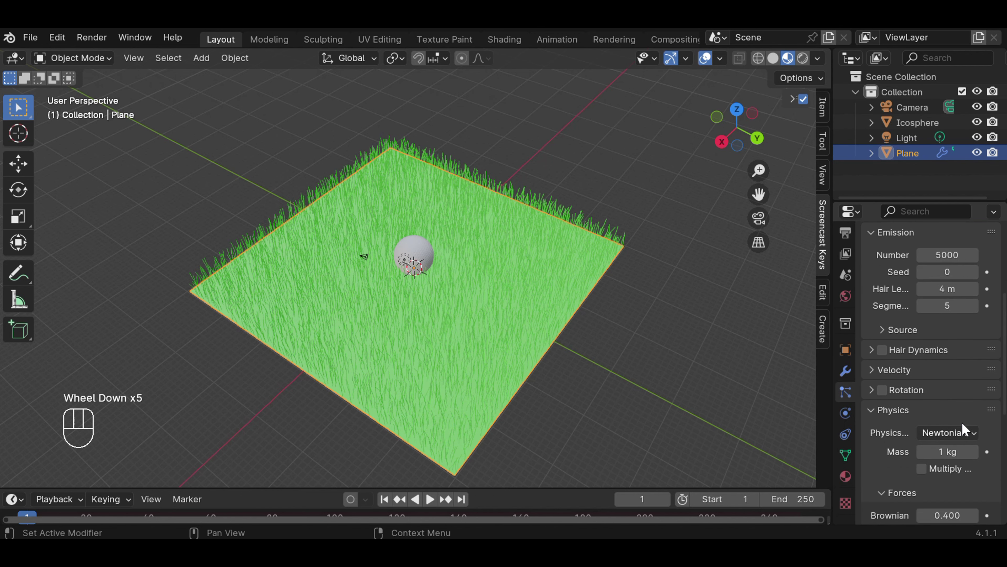
scroll(963, 428, down, 2)
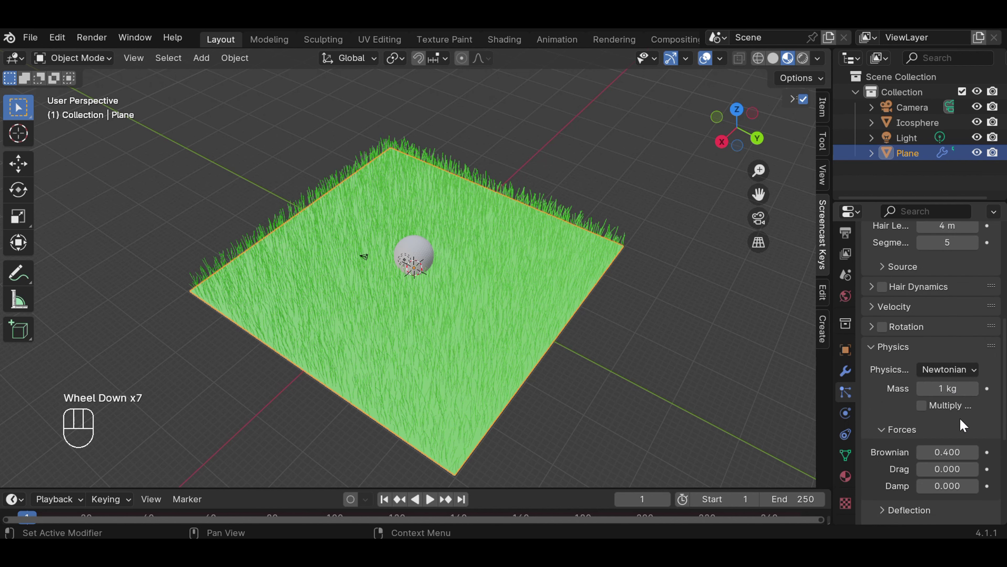
scroll(959, 417, up, 4)
click(955, 317)
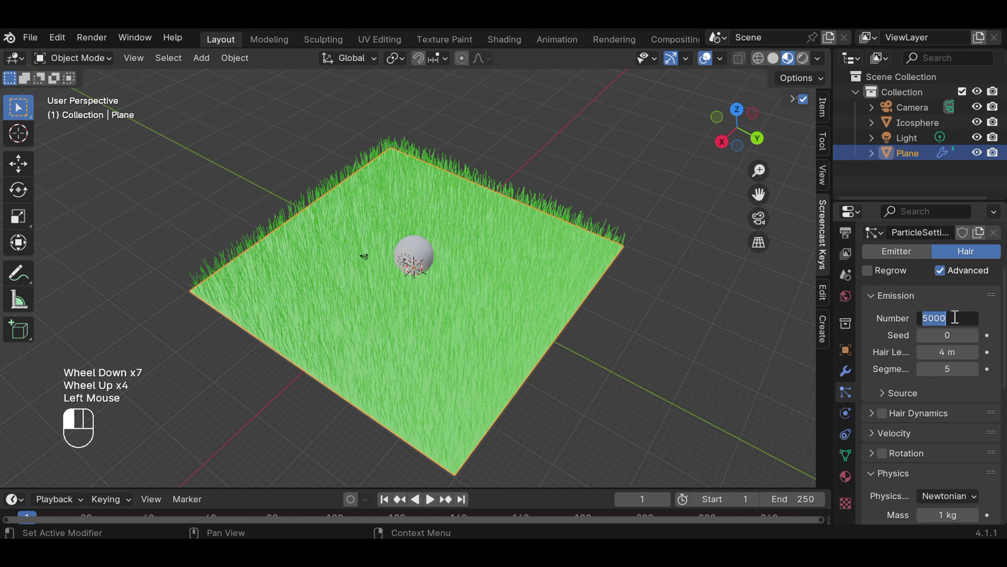
click(955, 318)
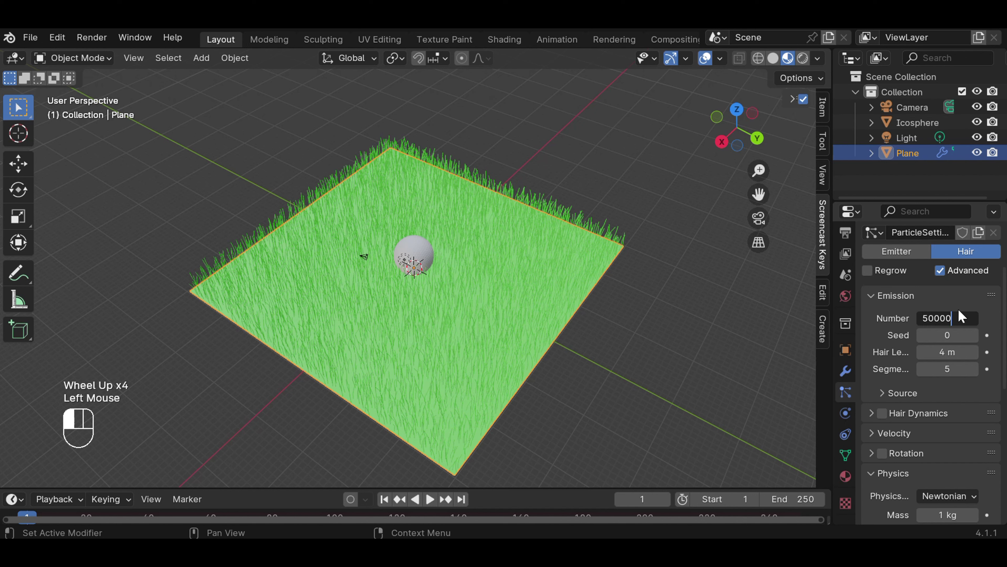
text(0)
key(Return)
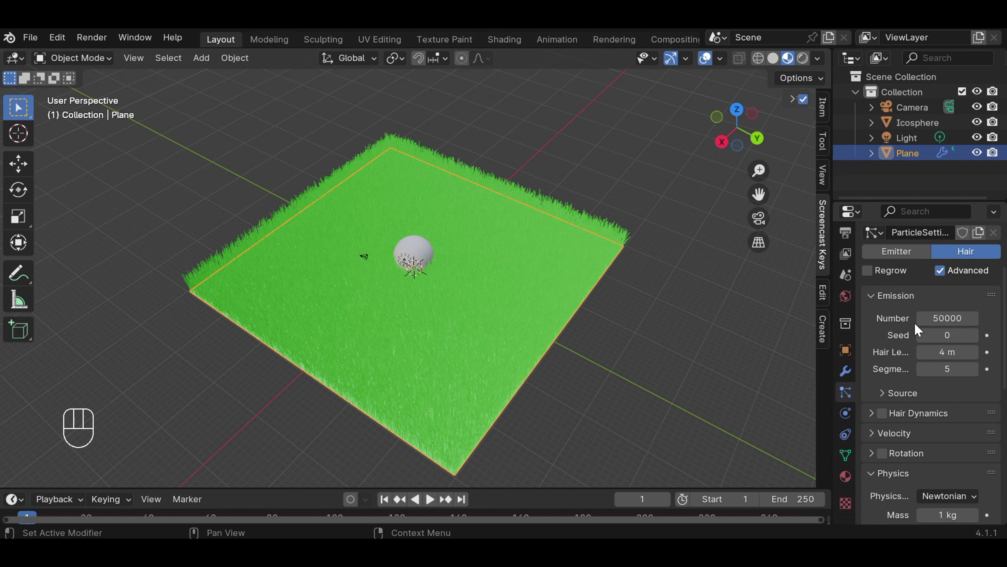
Try a Brownian force of 0.2 in the physics of the plane's hair particles.
scroll(915, 322, down, 6)
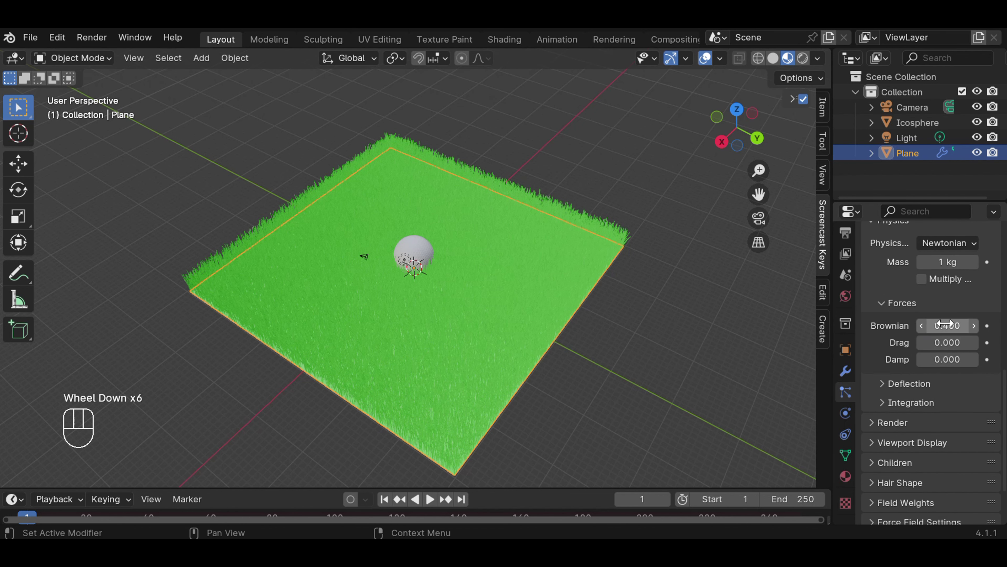
click(946, 323)
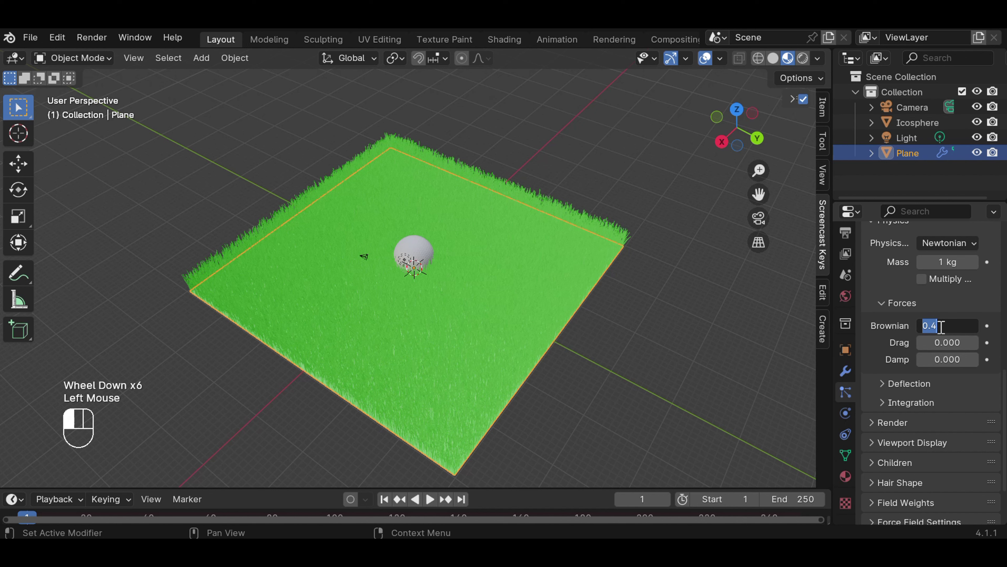
click(942, 326)
text(2)
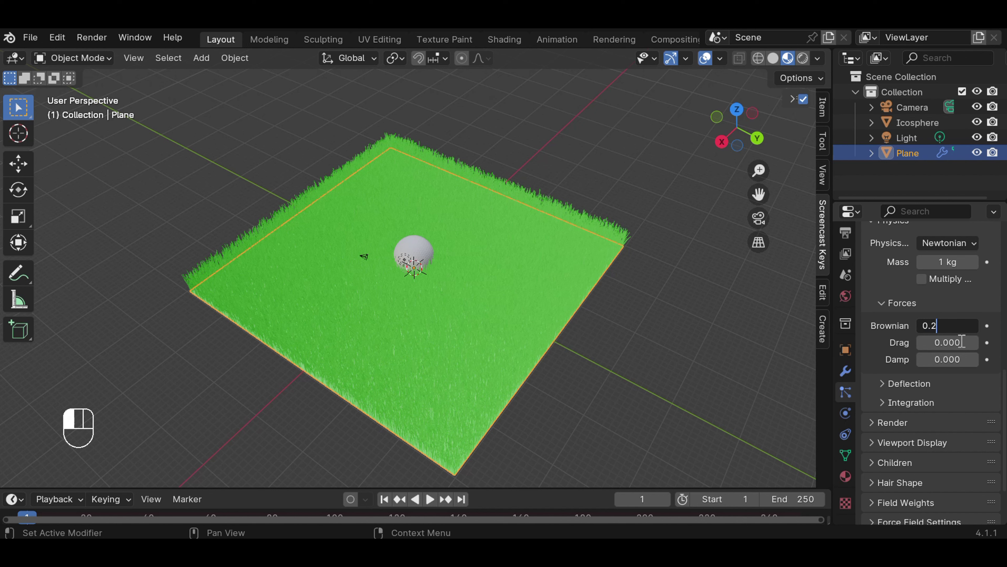
key(Return)
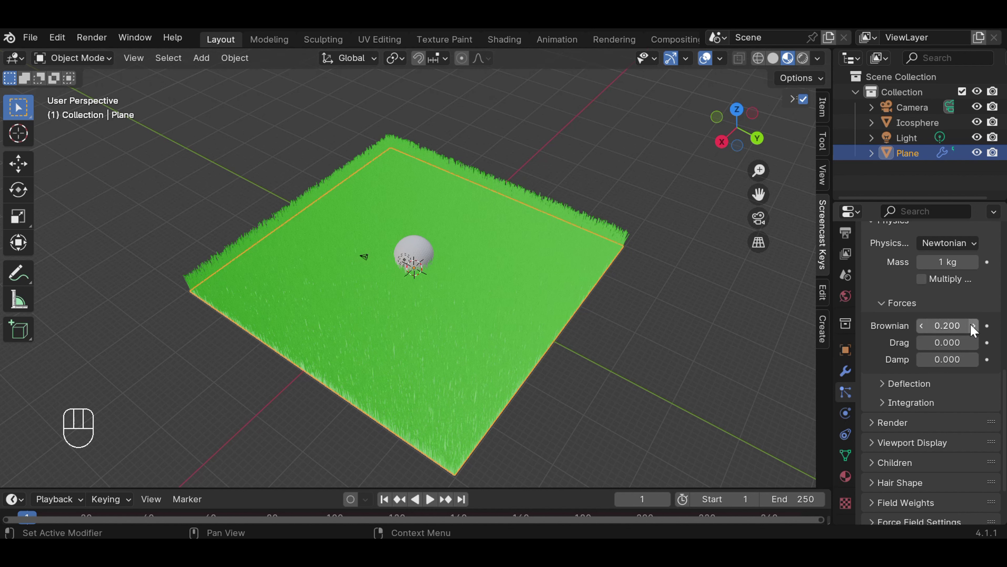
Set the Brownian force of the plane's hair particles to 0.5.
click(946, 326)
click(946, 328)
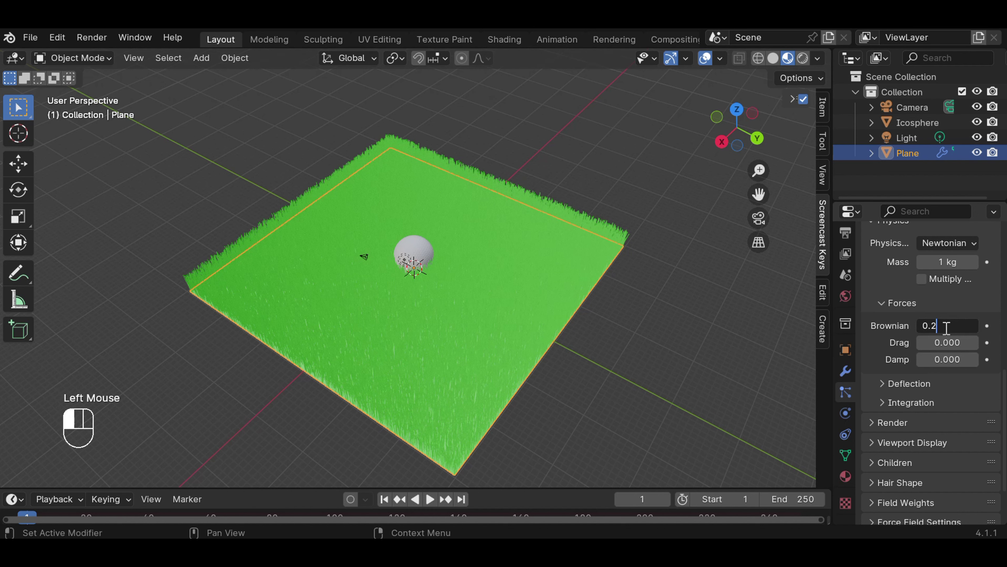
key(Return)
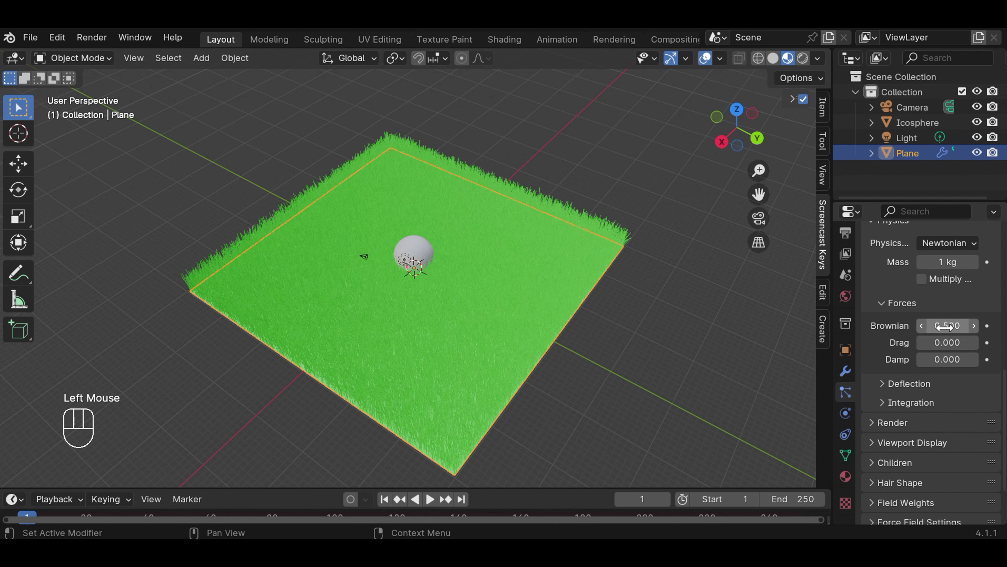
scroll(962, 274, up, 3)
scroll(962, 274, up, 1)
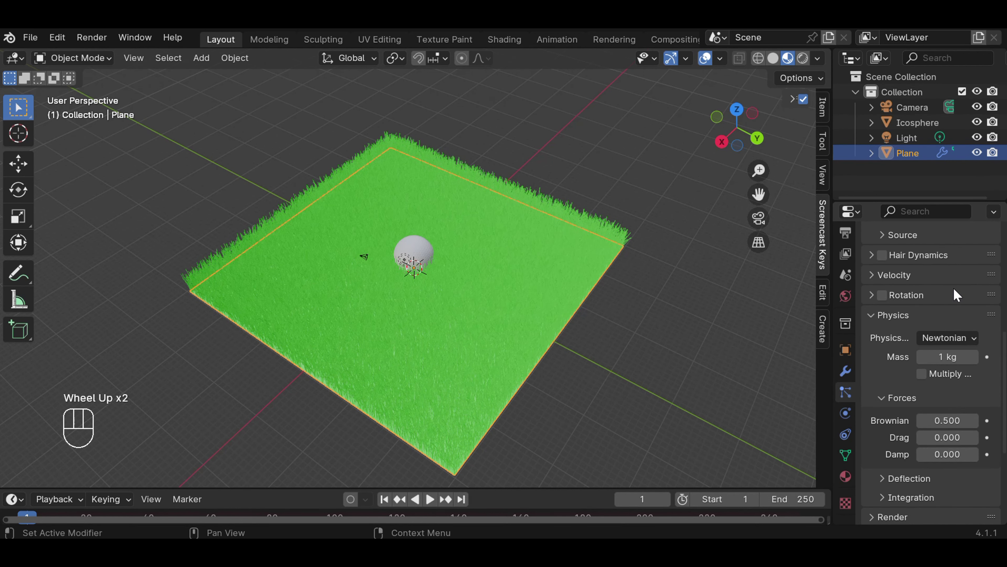
Raise the golf ball about 2.02 m along the global Z axis and deselect it.
scroll(529, 302, up, 4)
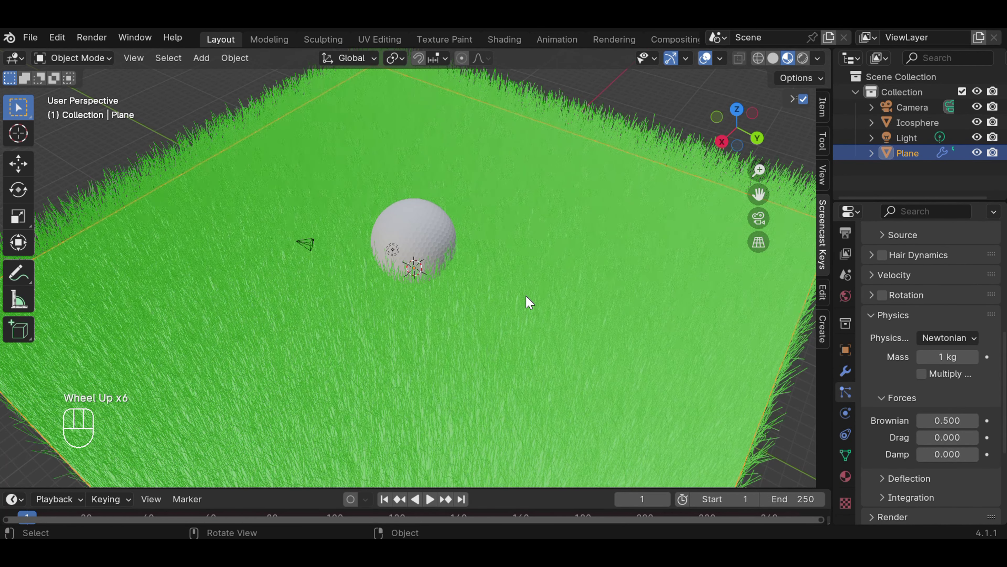
scroll(530, 302, down, 1)
click(422, 242)
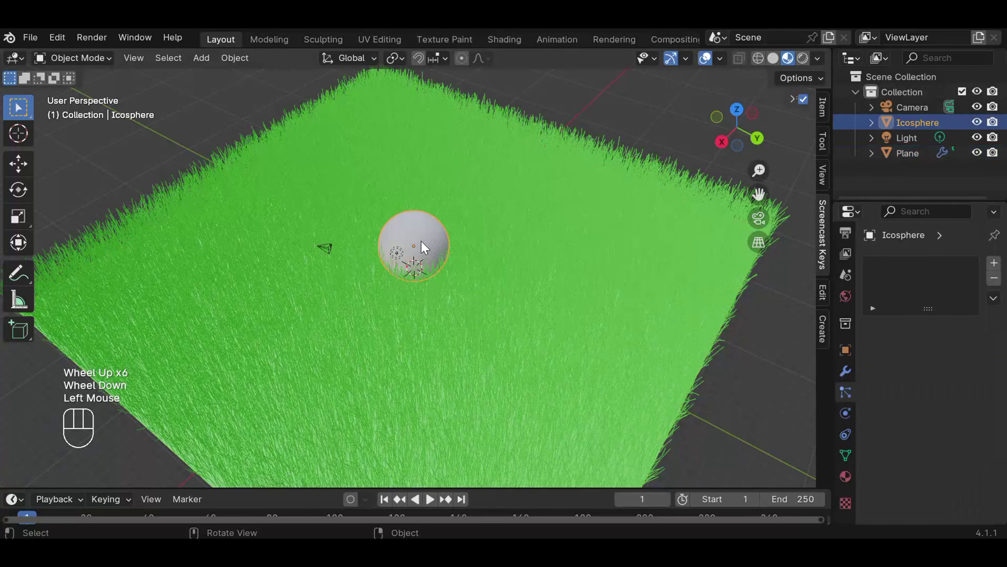
key(g)
key(z)
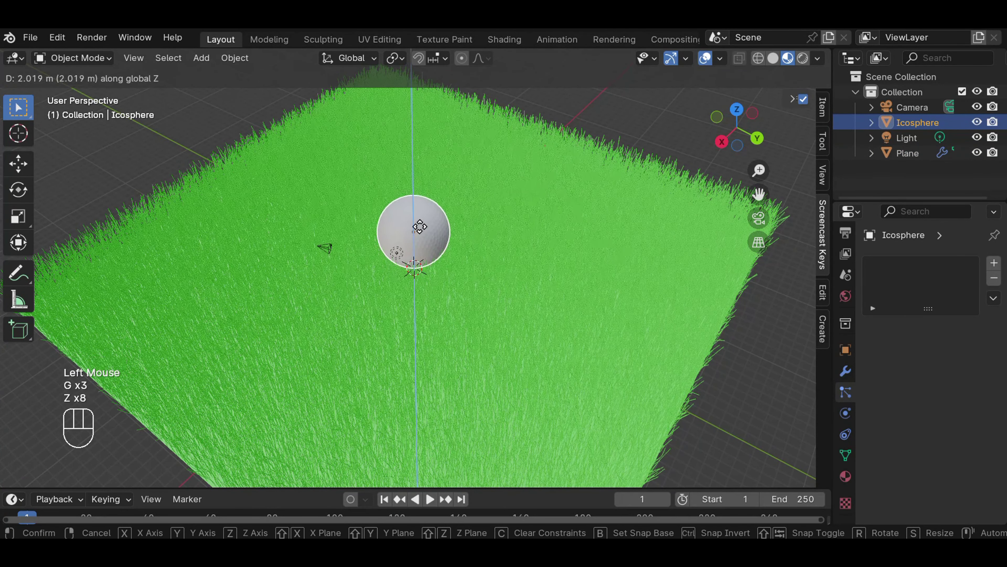
click(419, 226)
click(739, 356)
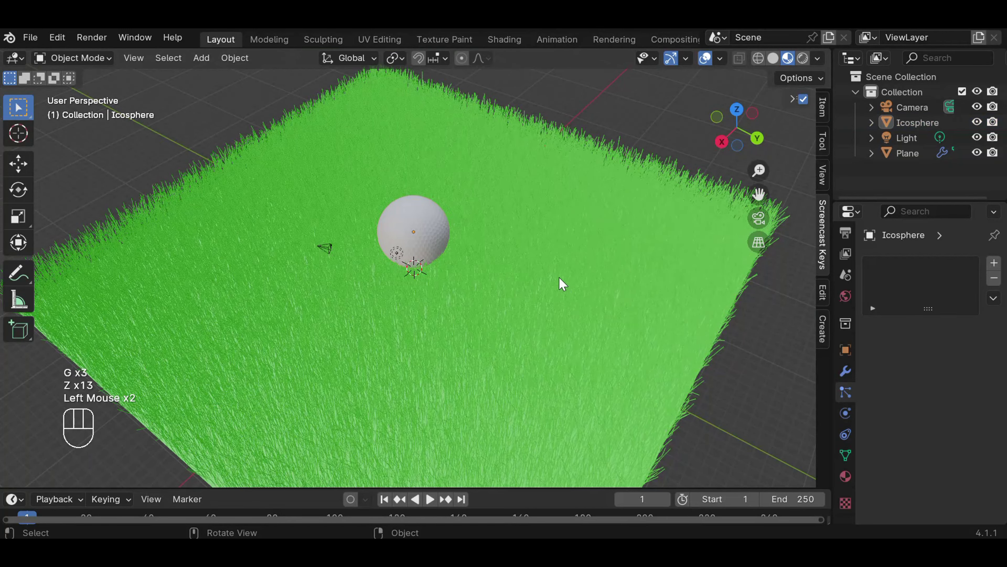
Add a new material to the golf ball with a dark green base color of hue 0.342, saturation 0.992 and value 0.292.
scroll(562, 282, up, 2)
scroll(562, 283, down, 2)
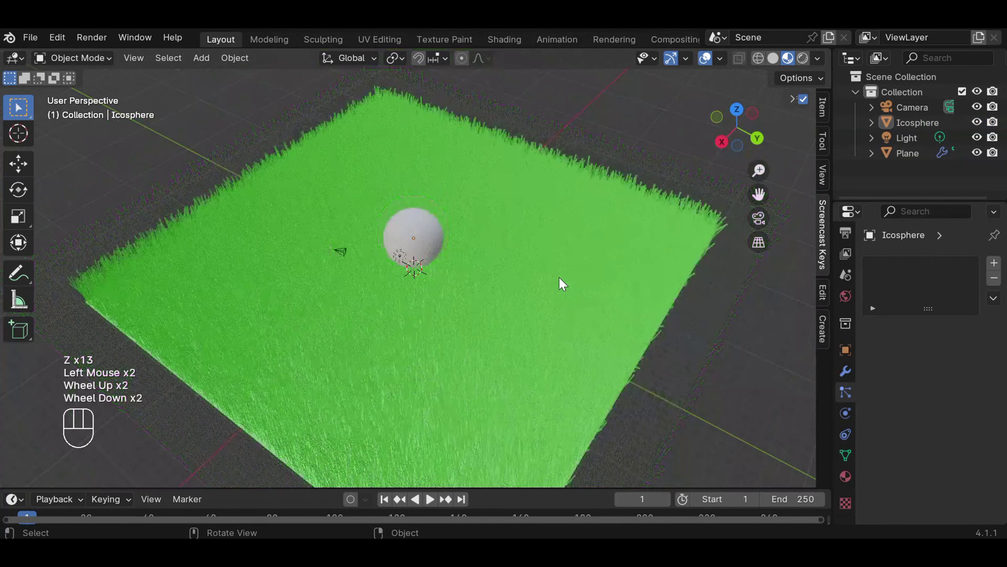
click(845, 476)
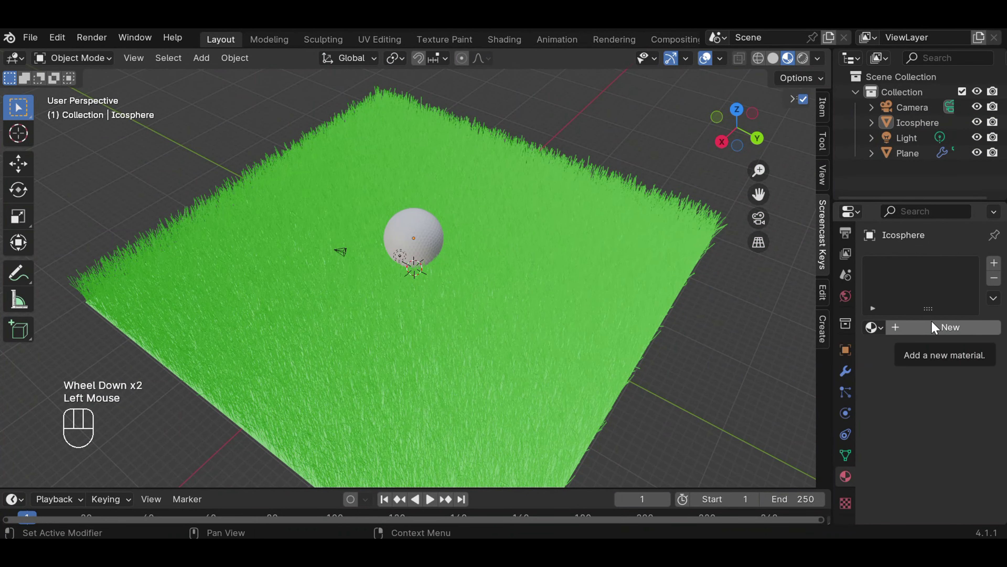
click(936, 328)
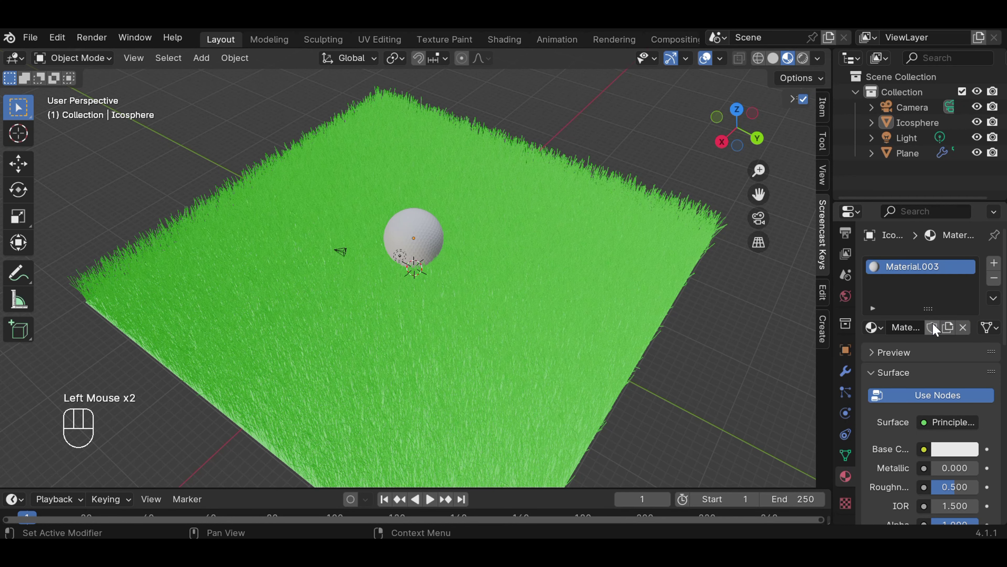
click(963, 449)
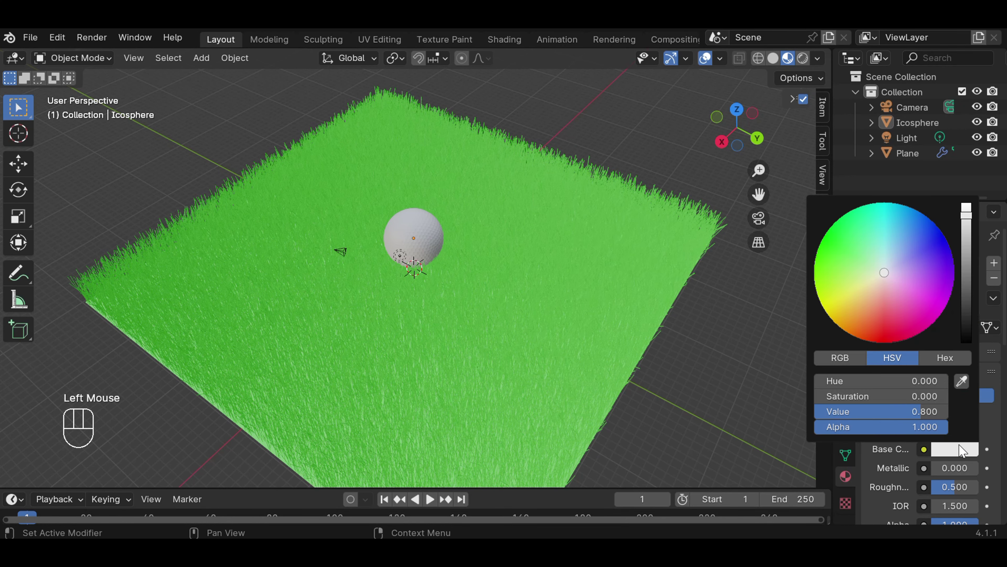
click(834, 238)
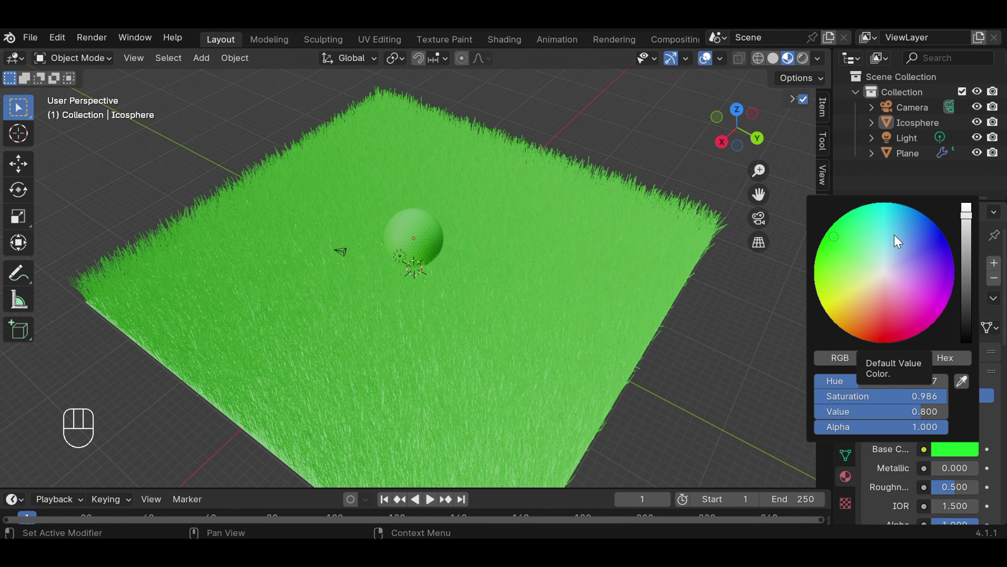
click(835, 229)
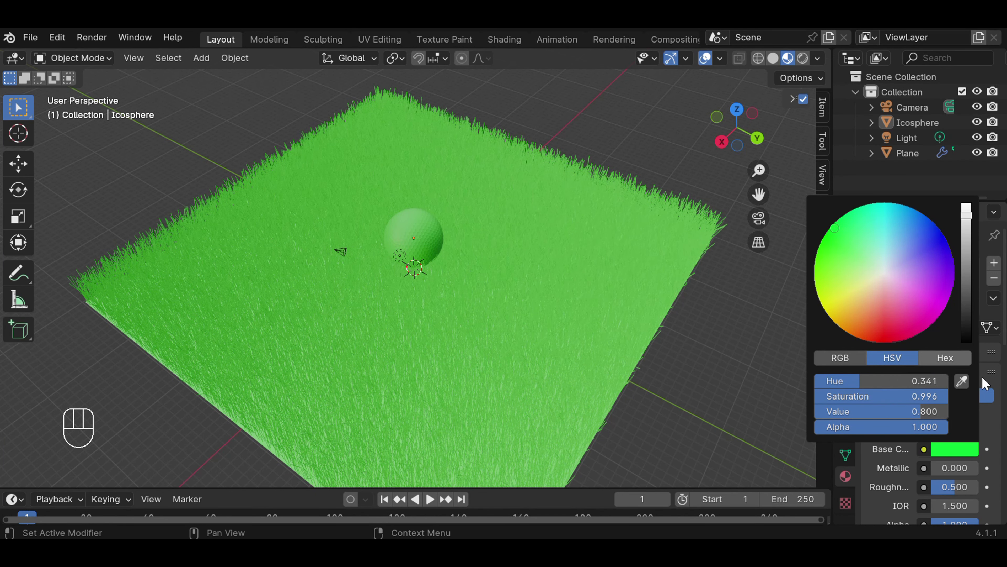
drag(966, 231, 967, 262)
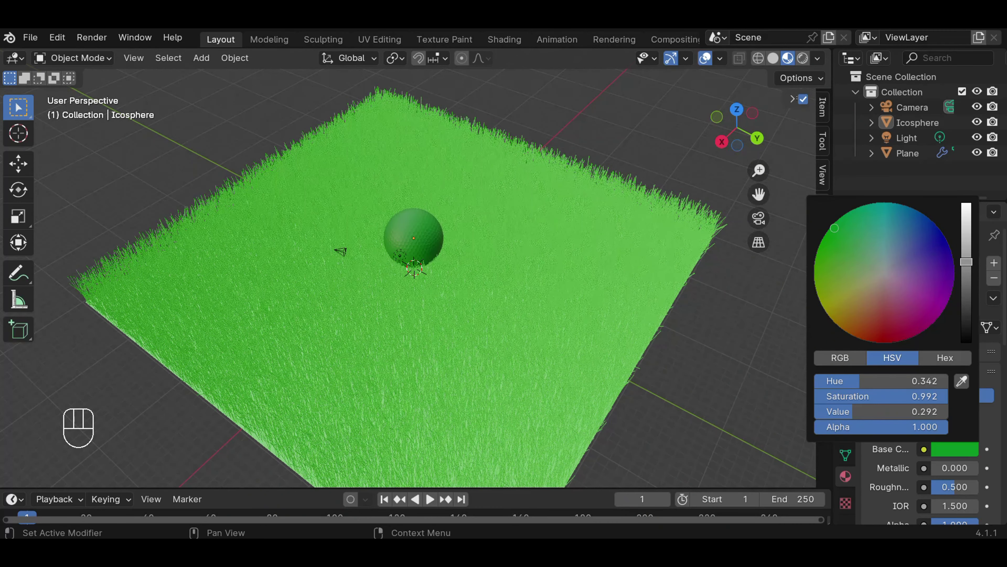
click(734, 329)
Add a second material slot with a new pure white material and apply that material to the golf ball.
click(994, 262)
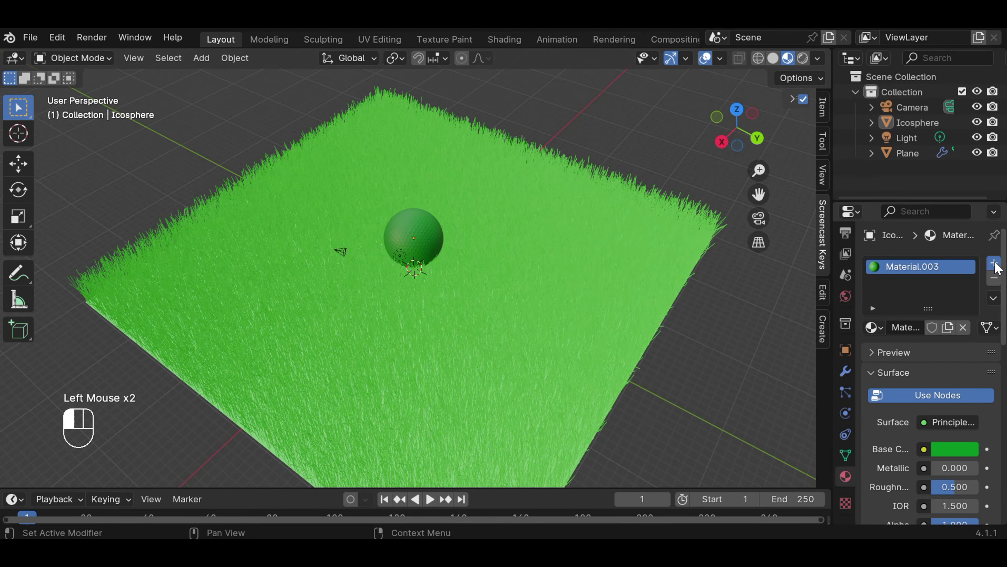
click(943, 357)
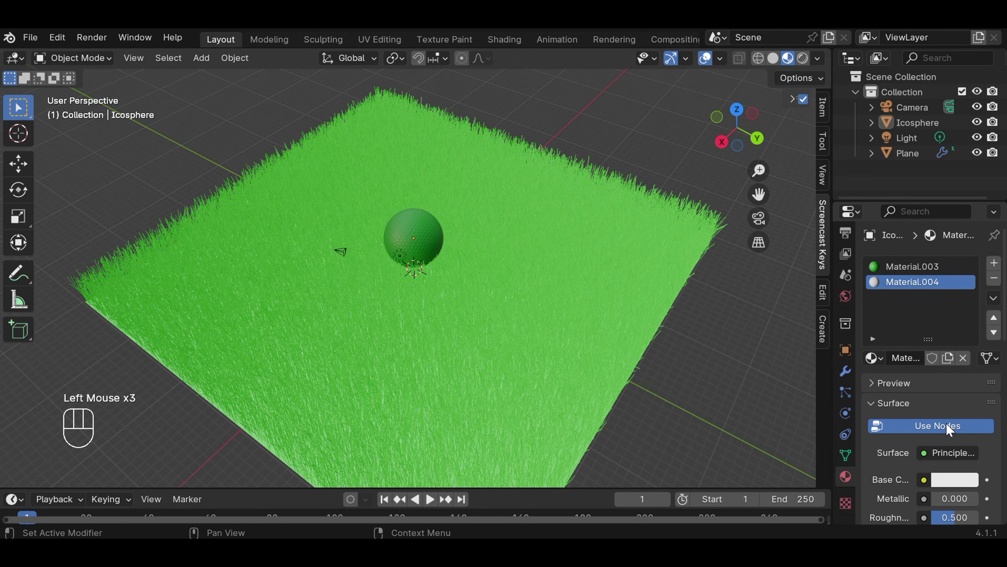
click(958, 485)
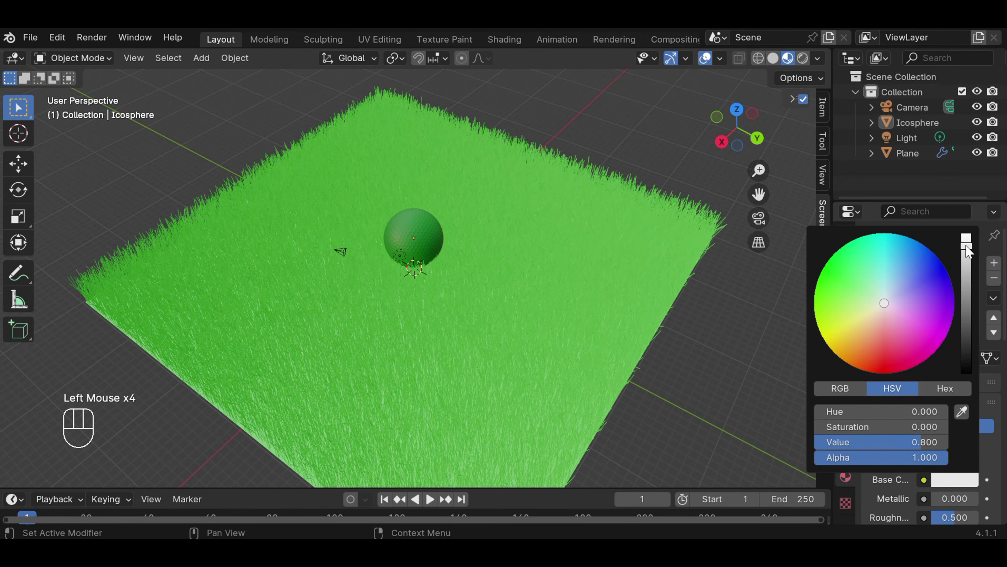
drag(965, 245, 965, 234)
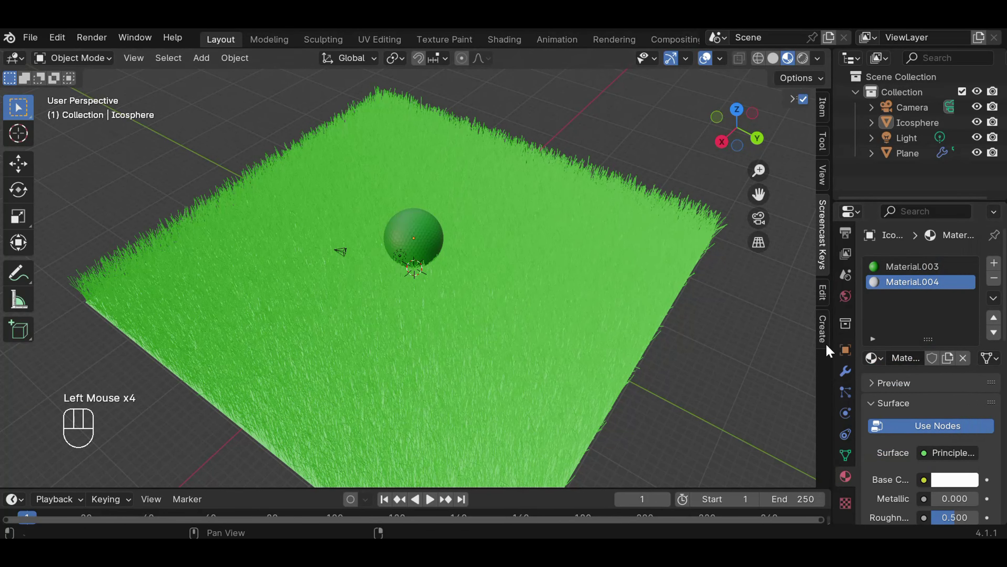
click(899, 287)
drag(873, 358, 418, 244)
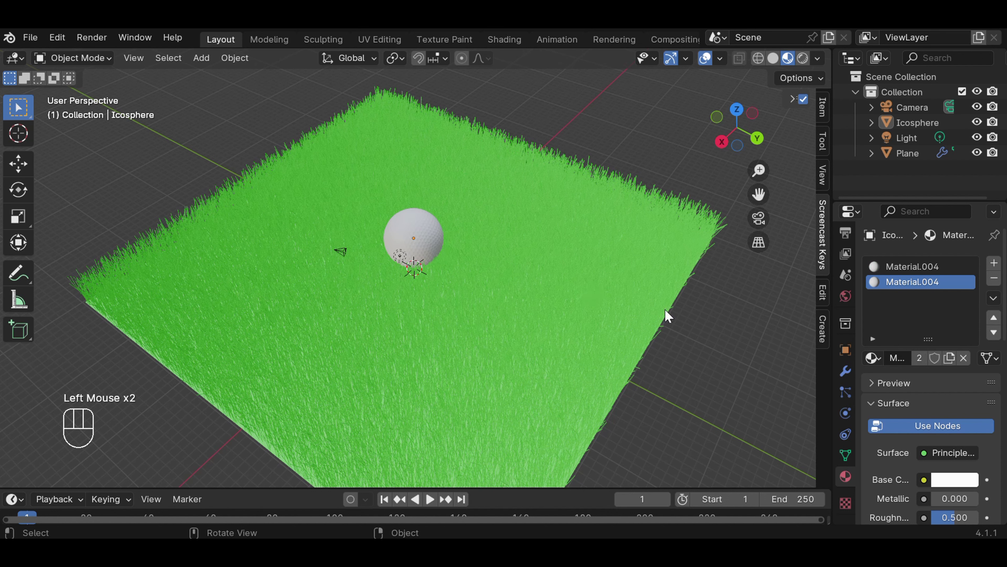
Assign the green Material.003 back to the golf ball's first material slot.
click(908, 273)
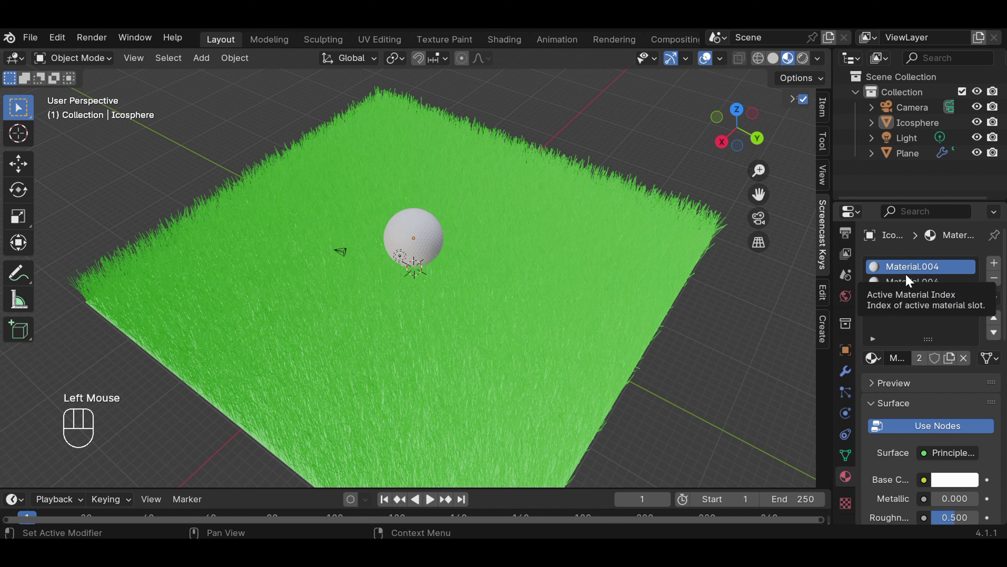
click(931, 289)
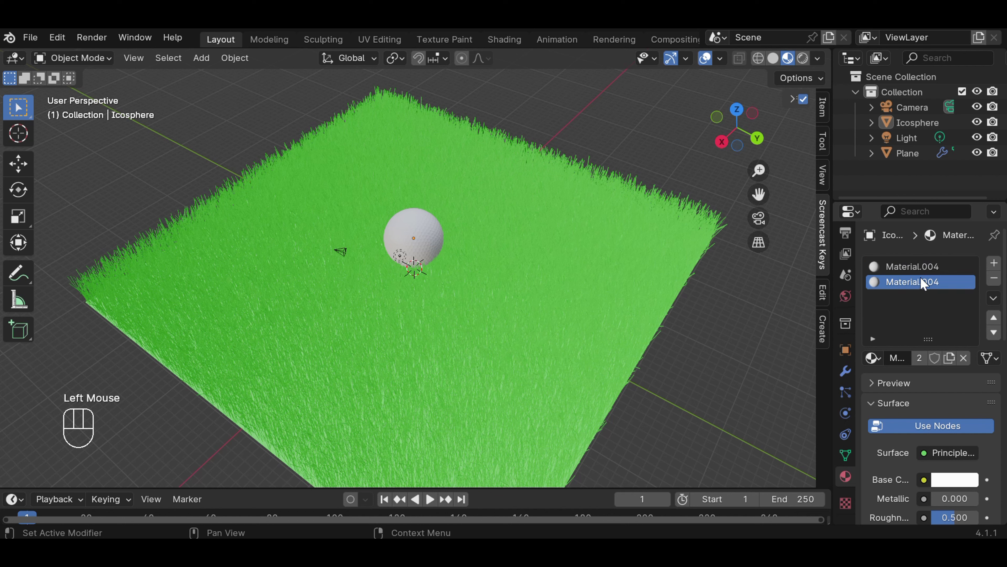
click(922, 266)
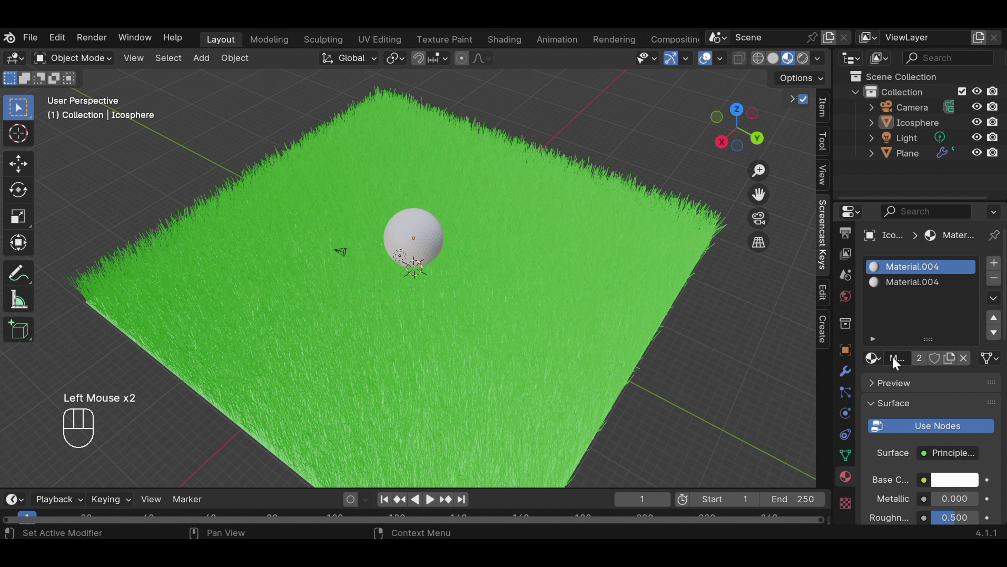
click(878, 358)
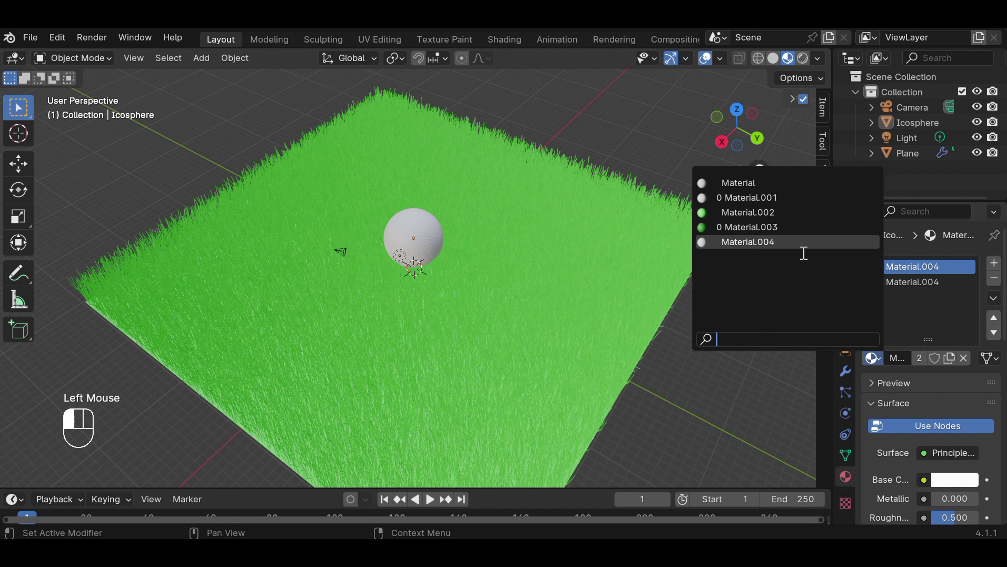
click(799, 229)
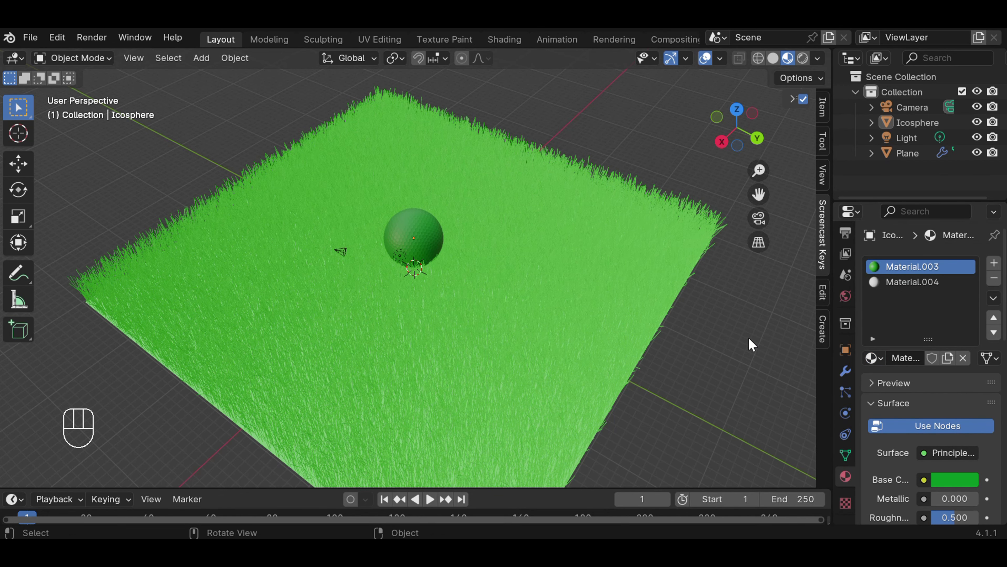
Open the golf ball in Edit Mode and try to assign the green Material.003 to its mesh.
scroll(730, 338, down, 2)
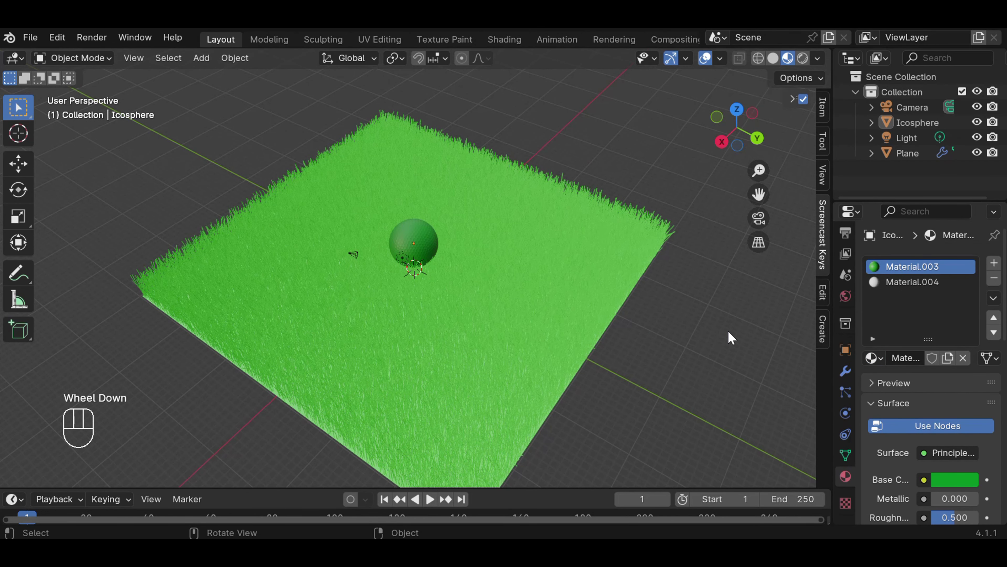
click(629, 317)
click(412, 238)
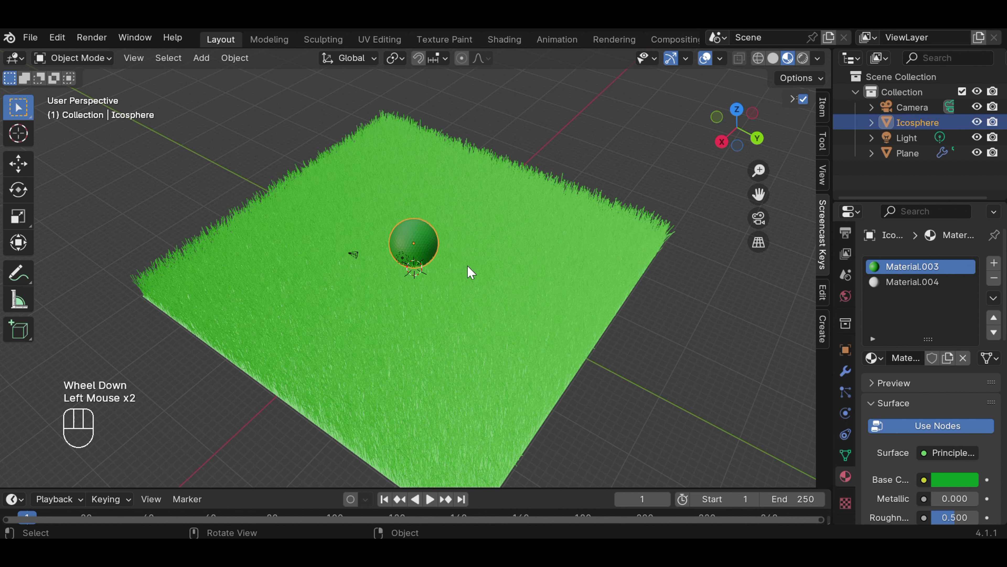
click(86, 54)
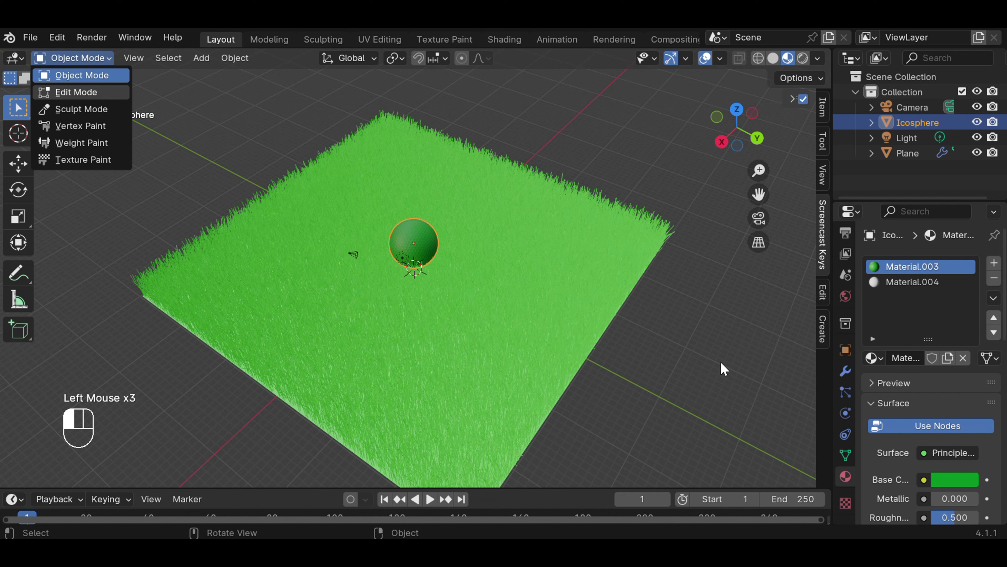
click(97, 93)
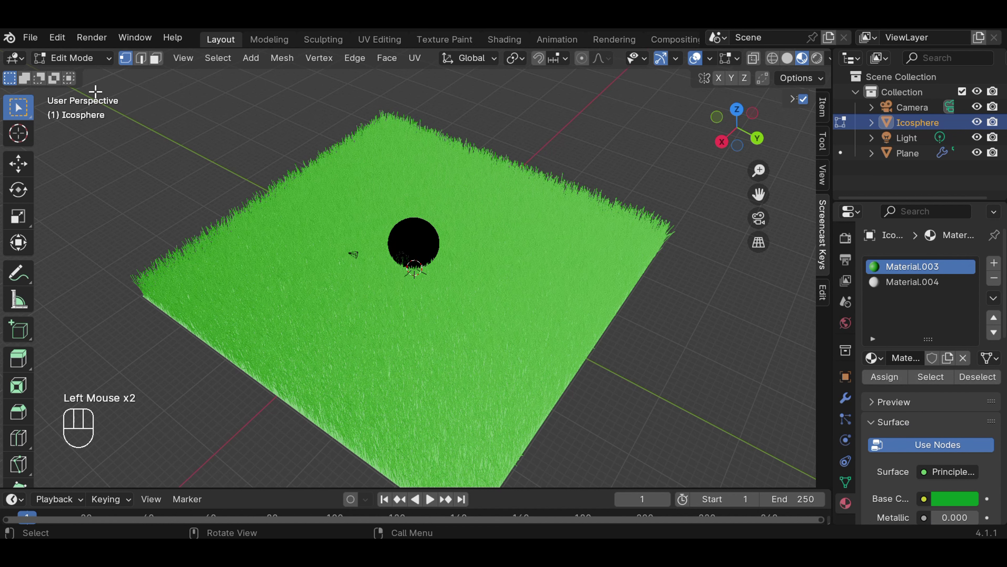
click(616, 342)
click(487, 271)
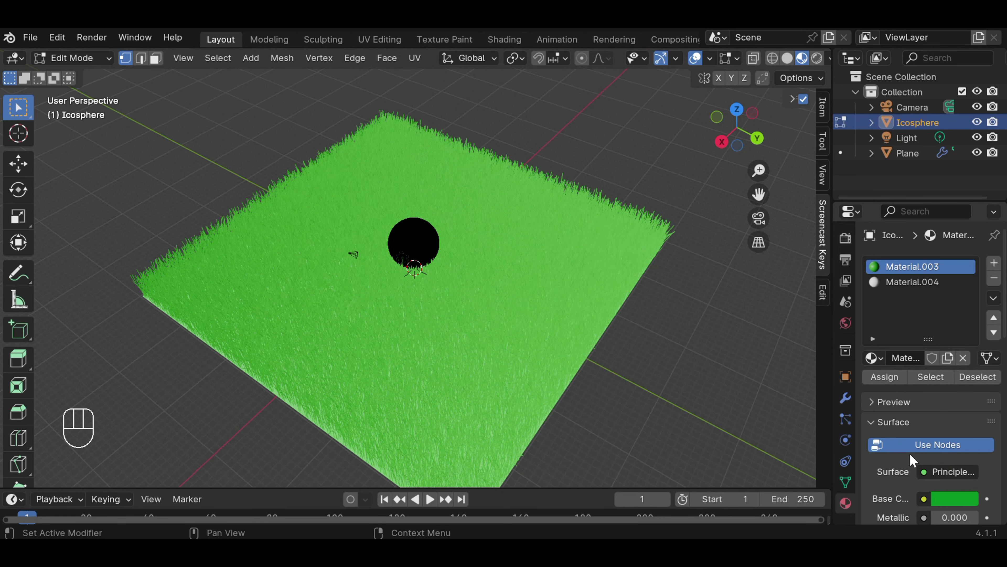
drag(872, 359, 506, 311)
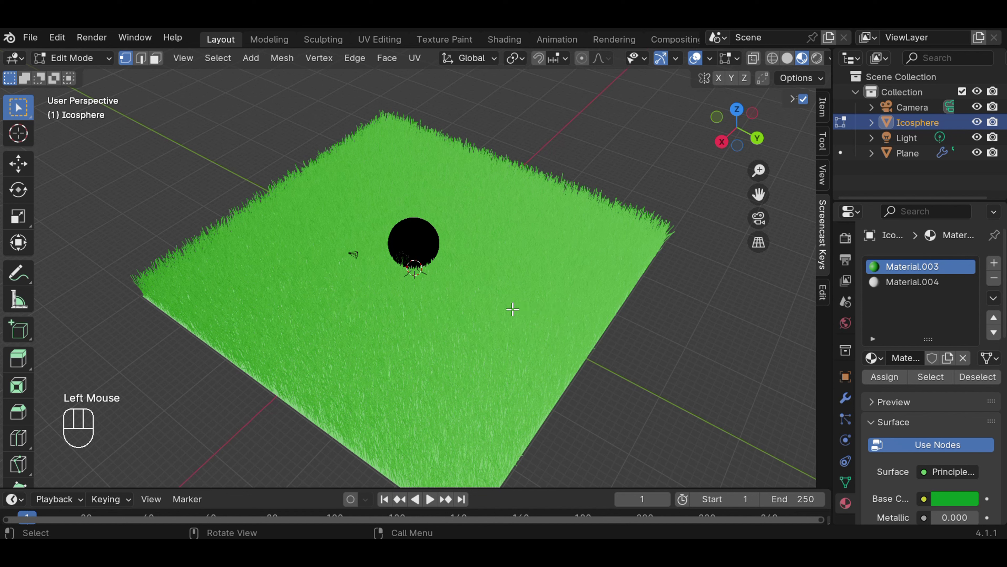
scroll(911, 285, up, 1)
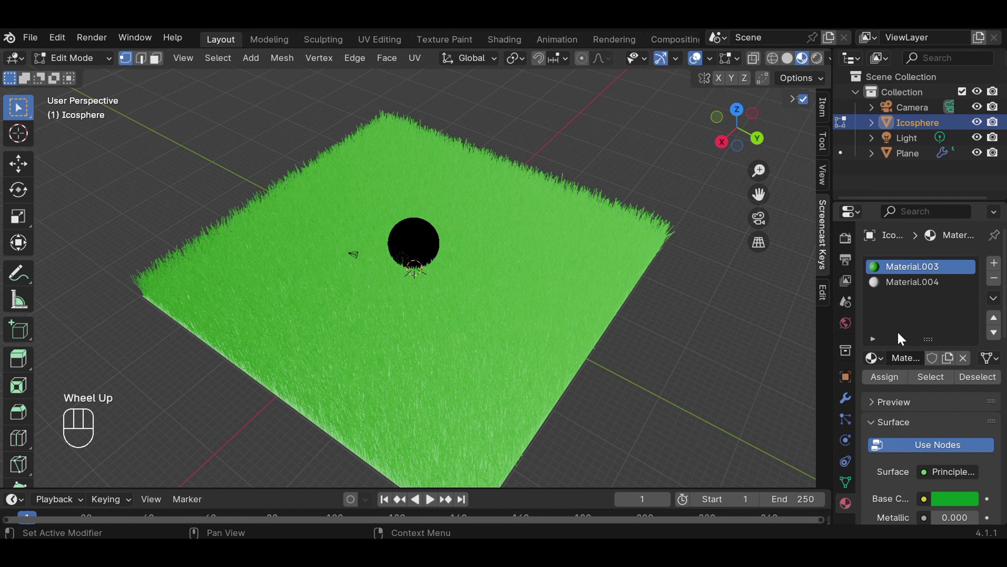
click(884, 379)
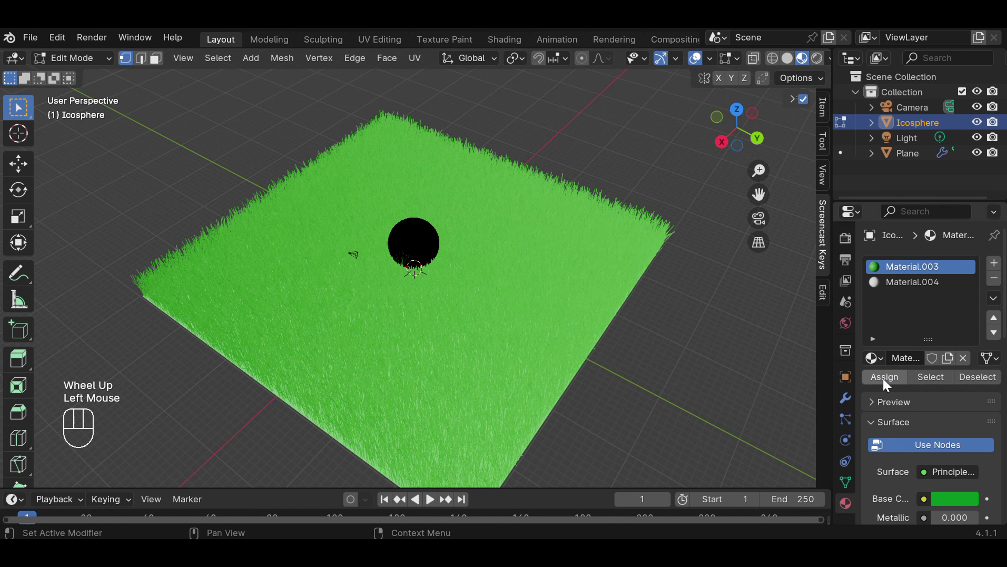
Try to assign the white Material.004 to the golf ball's mesh in Edit Mode and return to Object Mode.
click(896, 283)
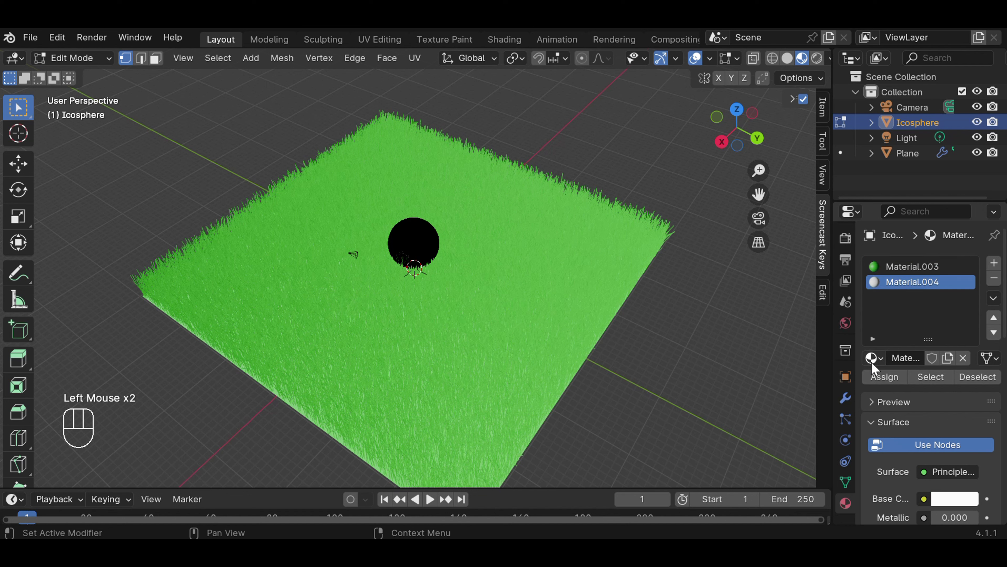
drag(871, 365, 420, 251)
click(872, 358)
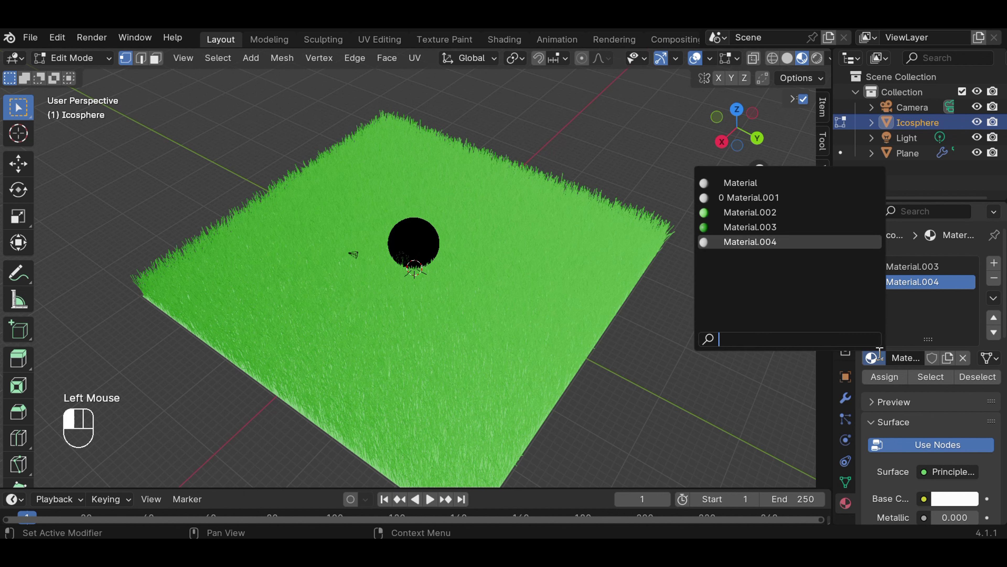
click(804, 242)
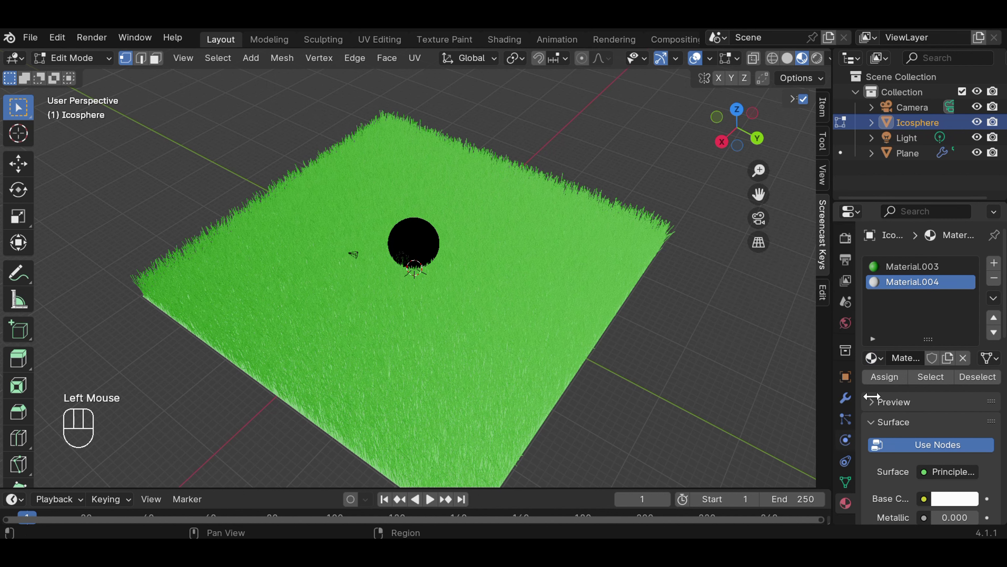
click(881, 377)
click(407, 244)
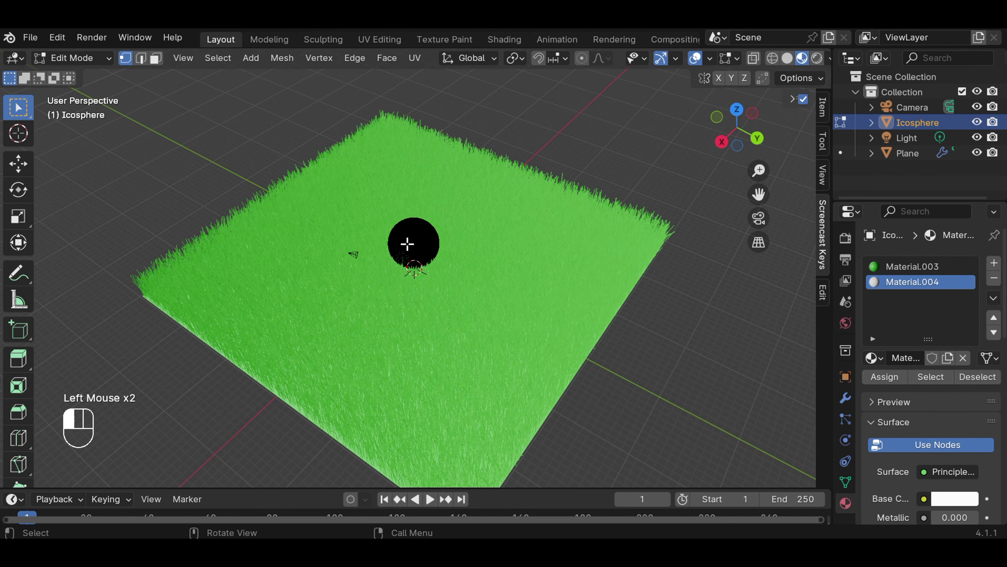
middle_drag(568, 351, 540, 322)
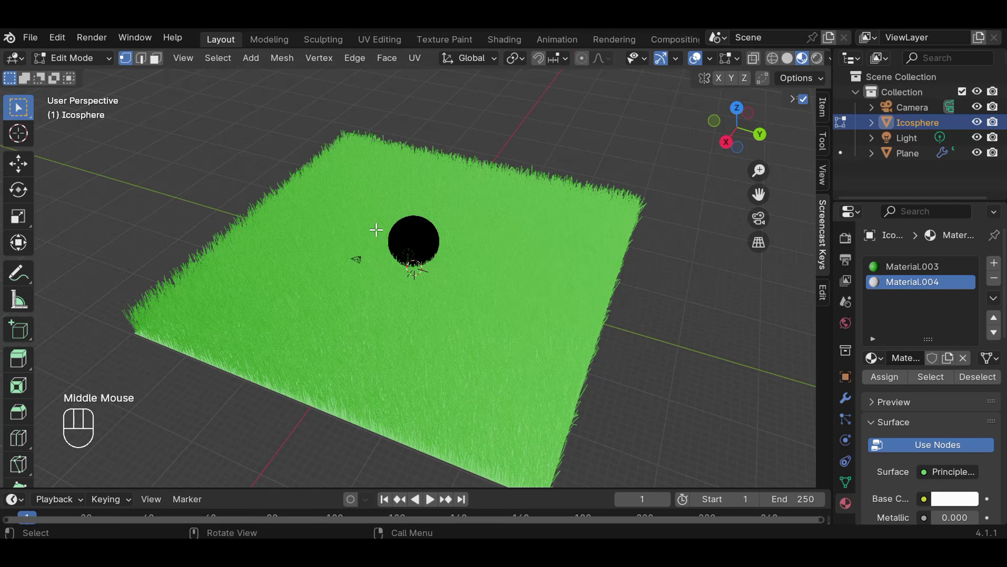
click(100, 60)
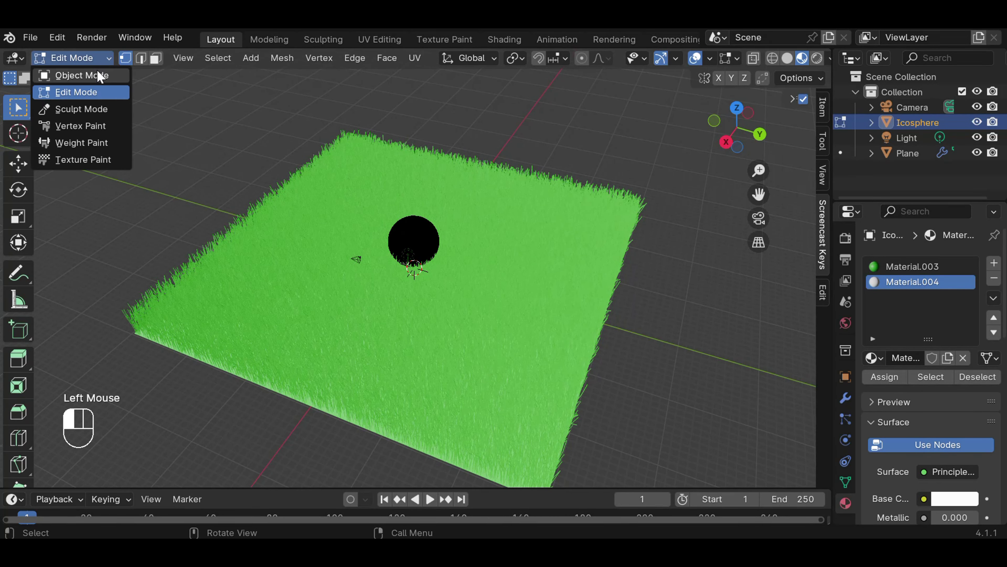
click(97, 71)
click(707, 317)
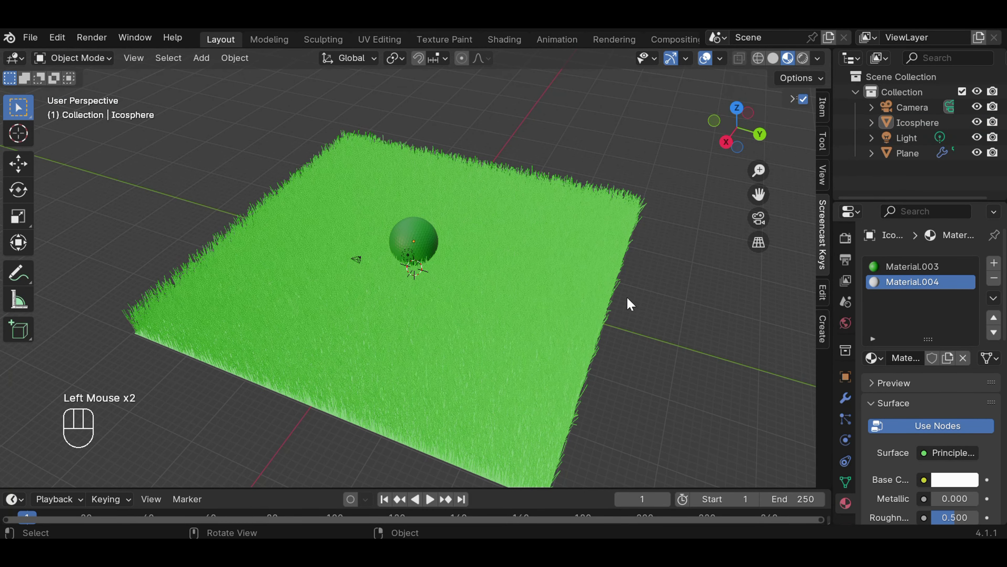
Apply the white Material.004 to the golf ball in place of the green material in its first slot.
click(422, 244)
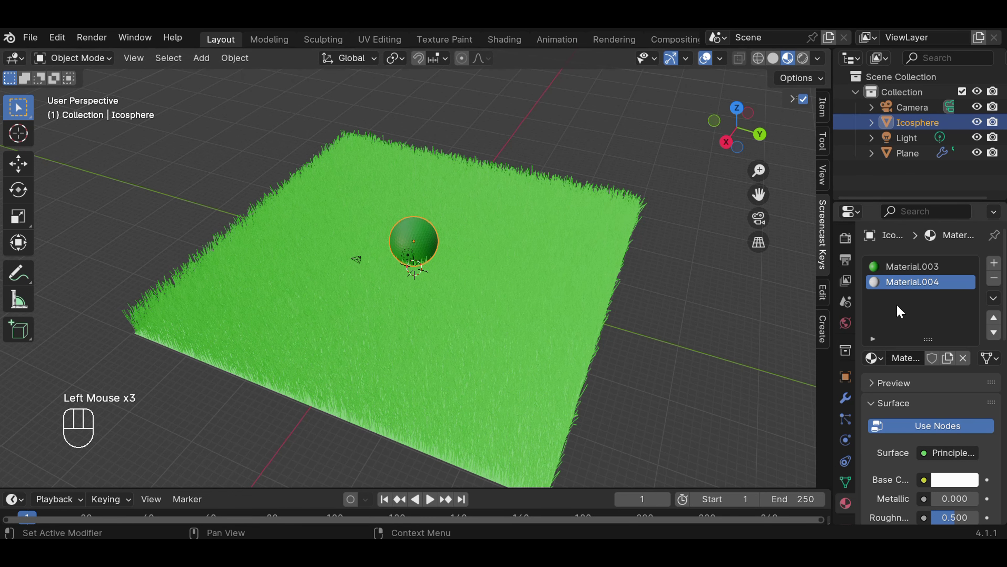
click(874, 358)
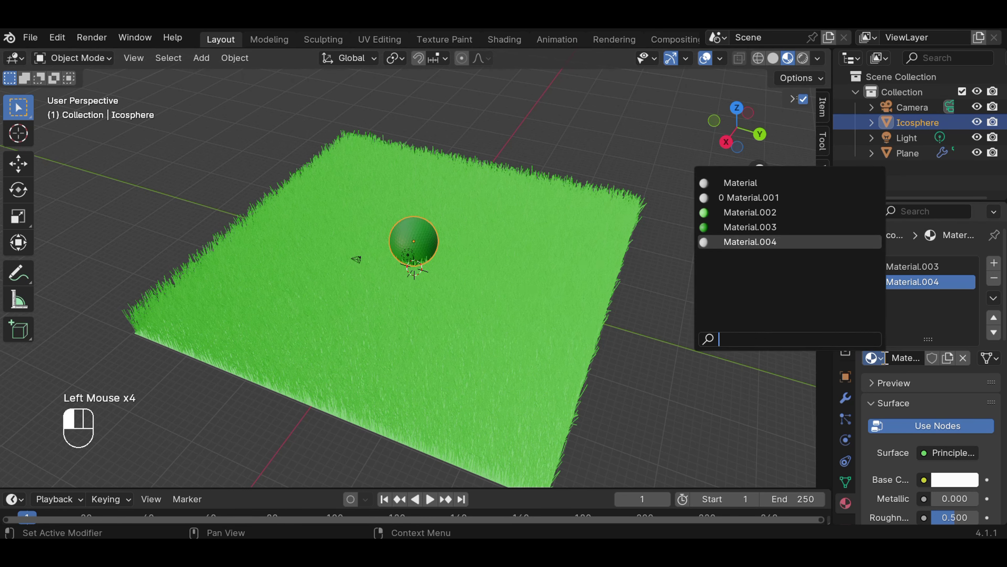
click(786, 243)
drag(873, 358, 421, 238)
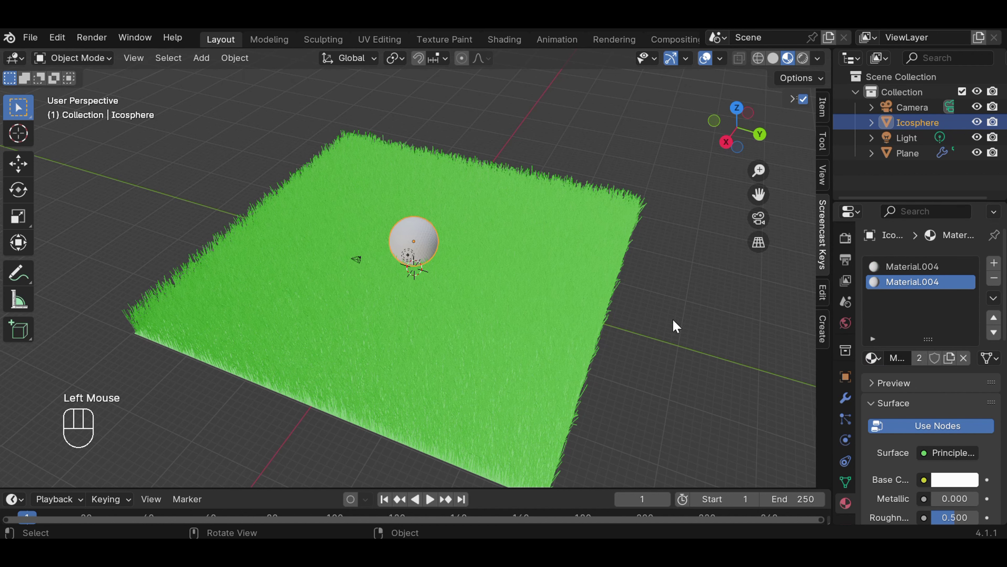
Deselect the golf ball and examine it and the surrounding grass from closer and different angles.
click(695, 324)
scroll(649, 310, up, 2)
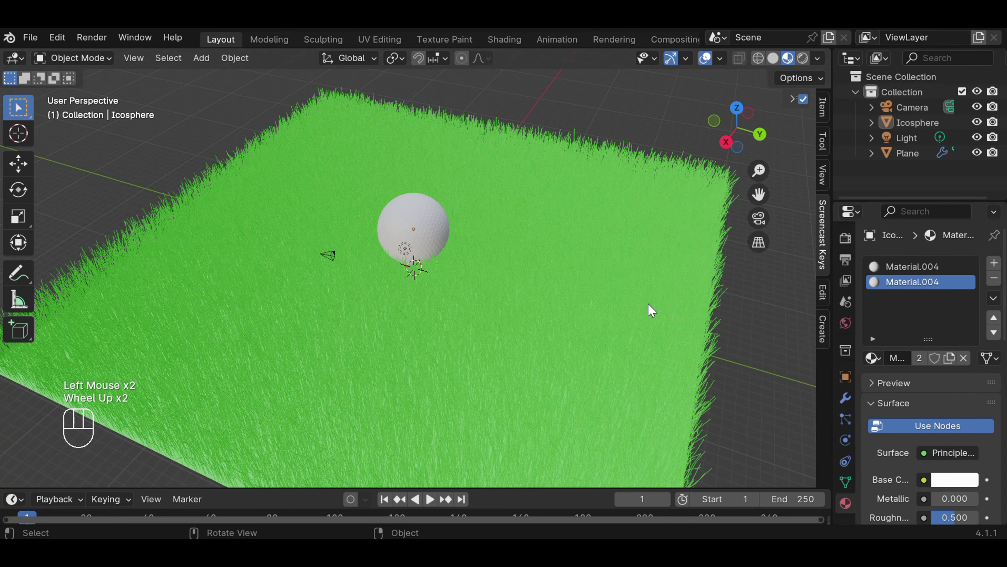
scroll(650, 309, up, 2)
middle_drag(639, 299, 659, 289)
scroll(659, 290, down, 2)
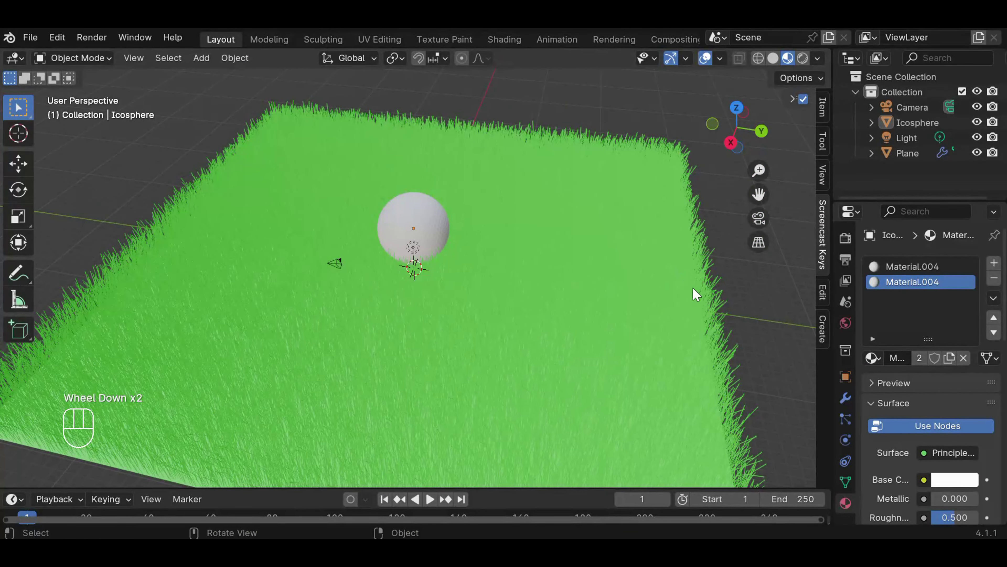
drag(758, 193, 735, 161)
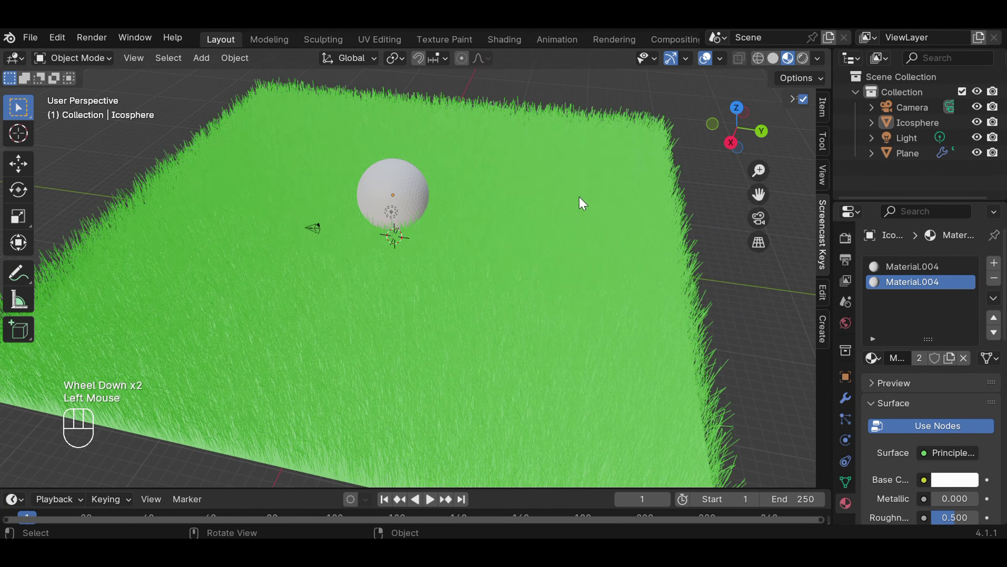
scroll(580, 201, up, 2)
scroll(580, 201, down, 1)
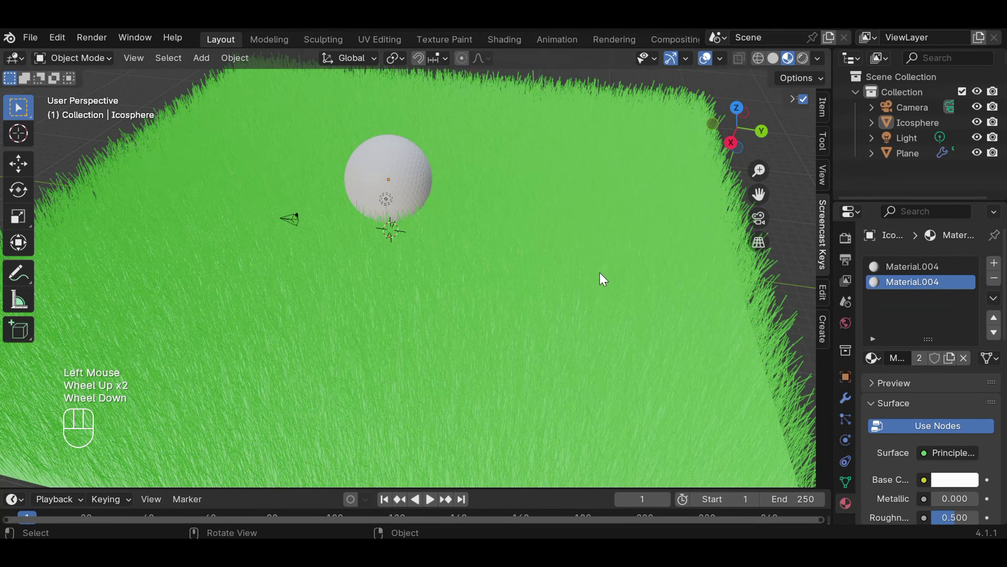
mouse_move(599, 272)
middle_down()
mouse_move(578, 279)
mouse_move(596, 279)
middle_up()
Scale the golf ball up uniformly by about 2.117, and enlarge it again by about 1.44.
click(407, 171)
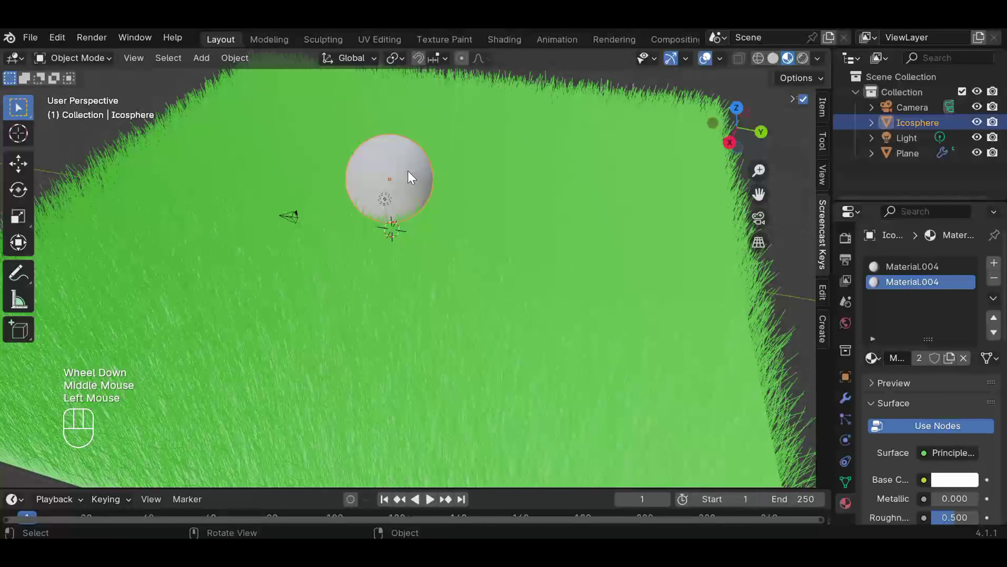
key(s)
key(s)
key(s)
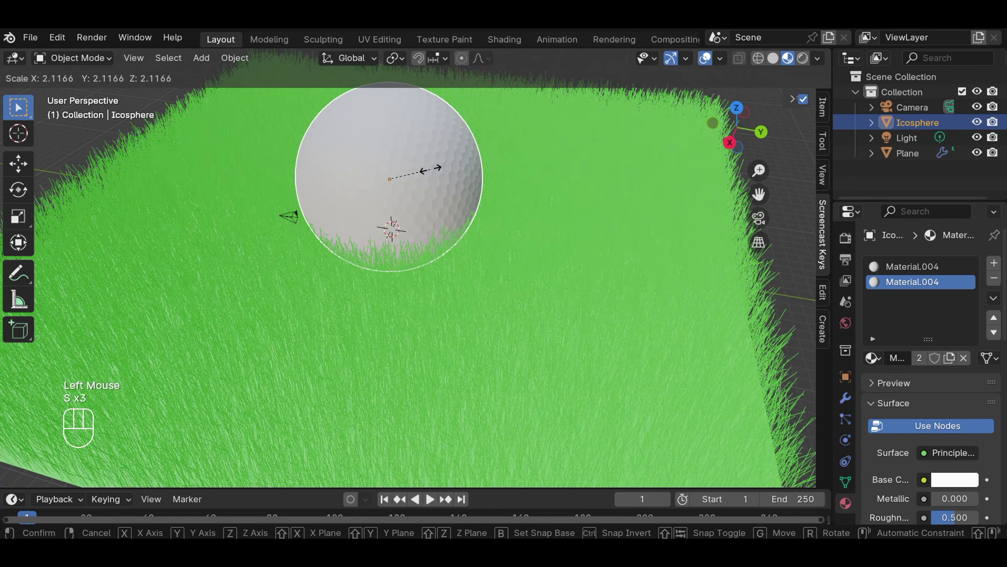
click(431, 170)
scroll(435, 170, down, 1)
key(s)
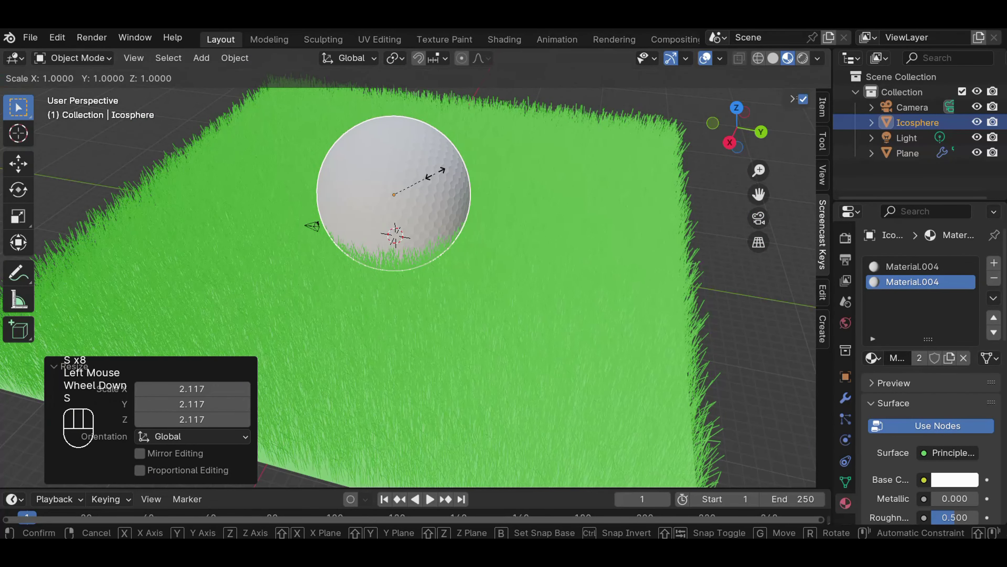
click(458, 173)
Raise the golf ball about 3.7 m along the global Z axis so it rests on the grass, and deselect it.
scroll(457, 174, down, 2)
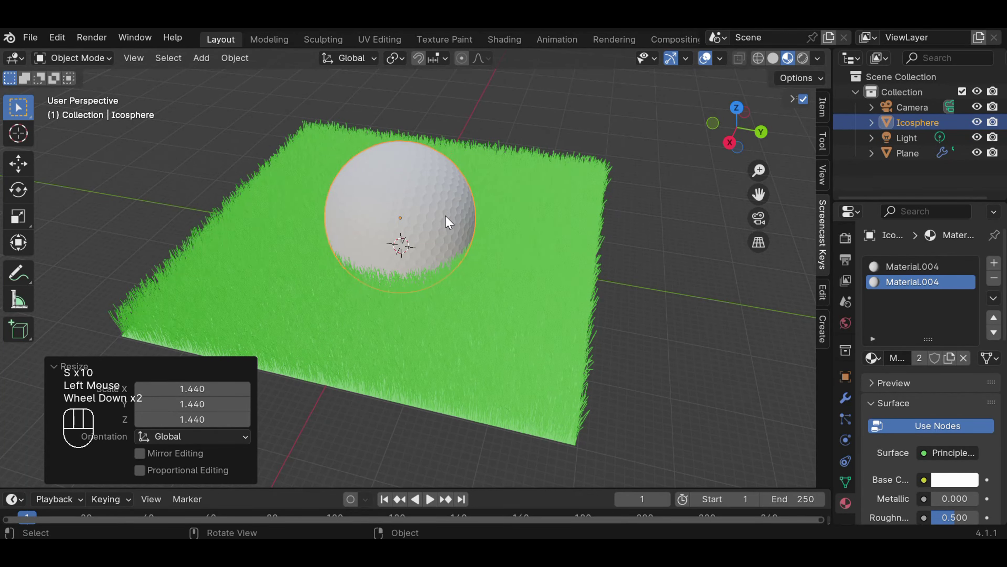
key(g)
key(g)
key(g)
key(z)
key(z)
key(z)
key(z)
key(z)
key(z)
key(z)
key(z)
key(z)
key(z)
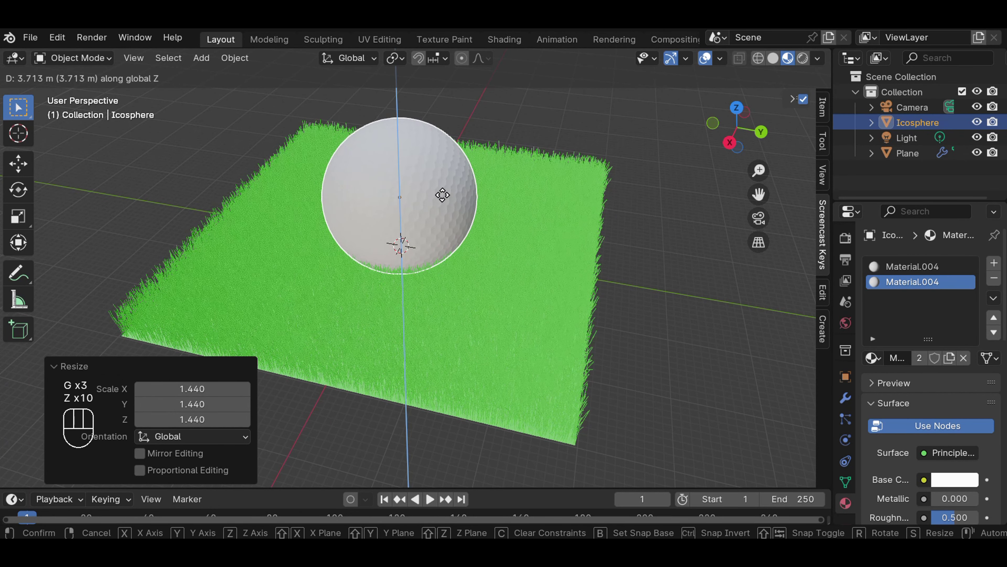
click(442, 195)
click(667, 298)
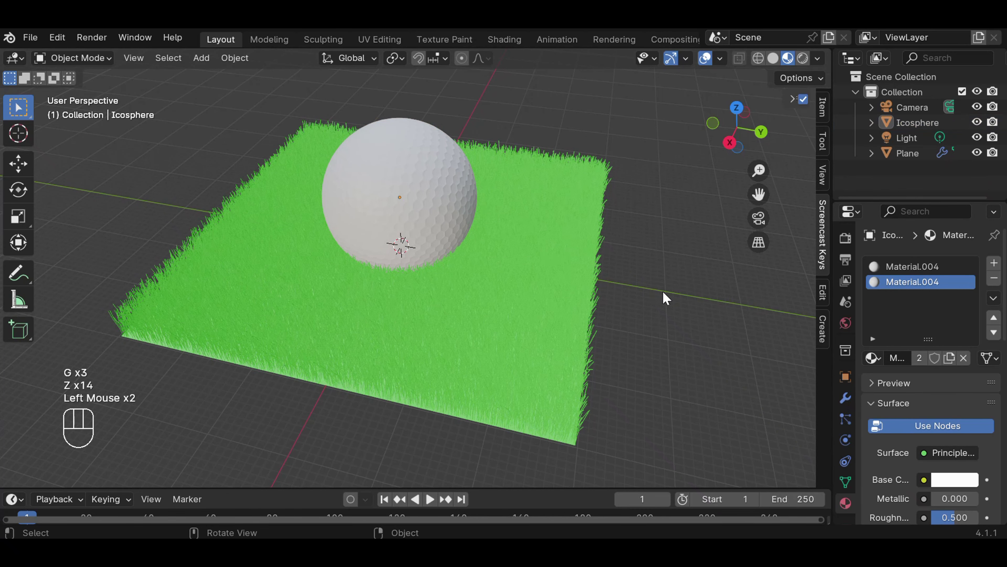
Hide the X and Y axis lines and the floor grid in the viewport overlays.
middle_drag(558, 261, 619, 234)
click(720, 59)
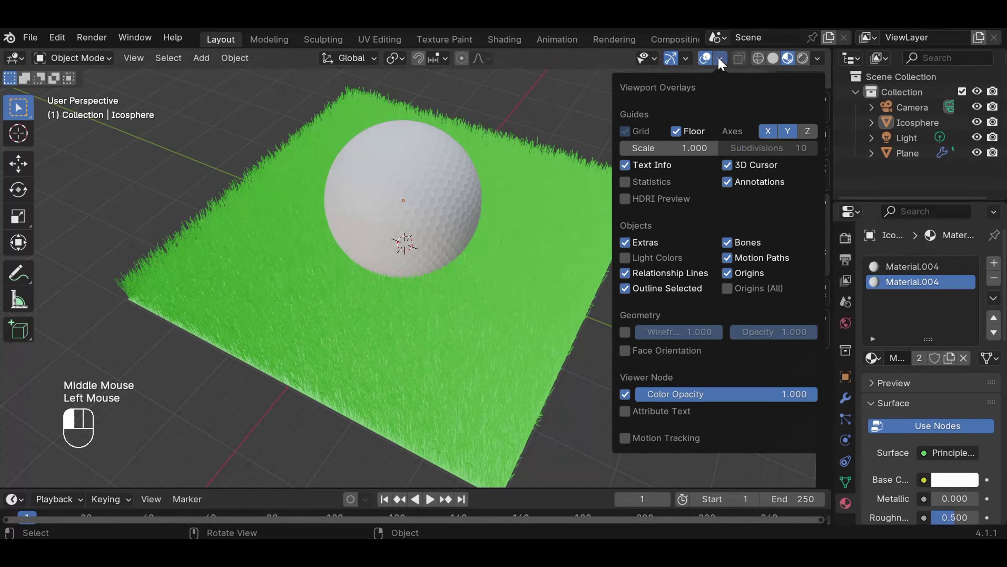
click(770, 131)
click(785, 131)
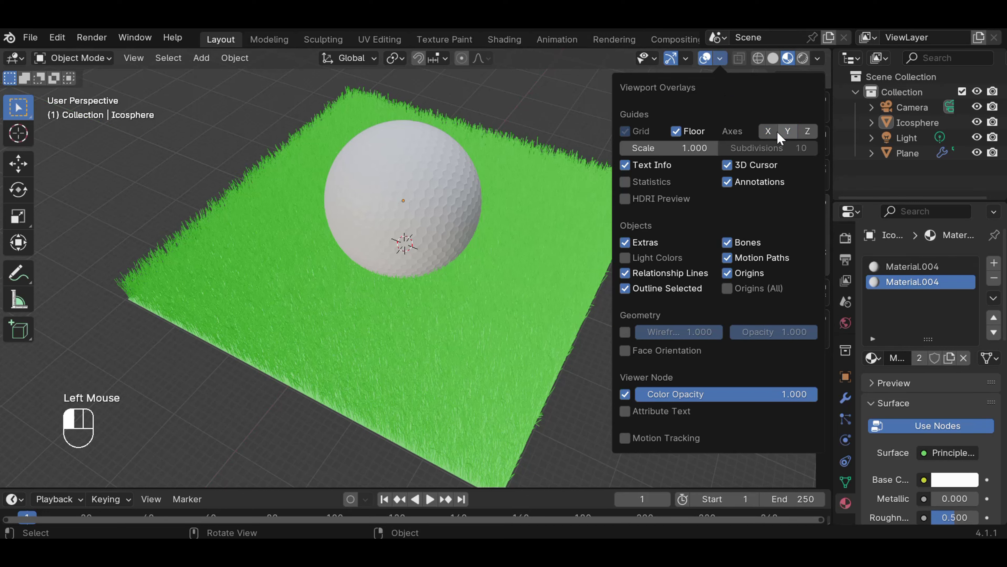
click(676, 133)
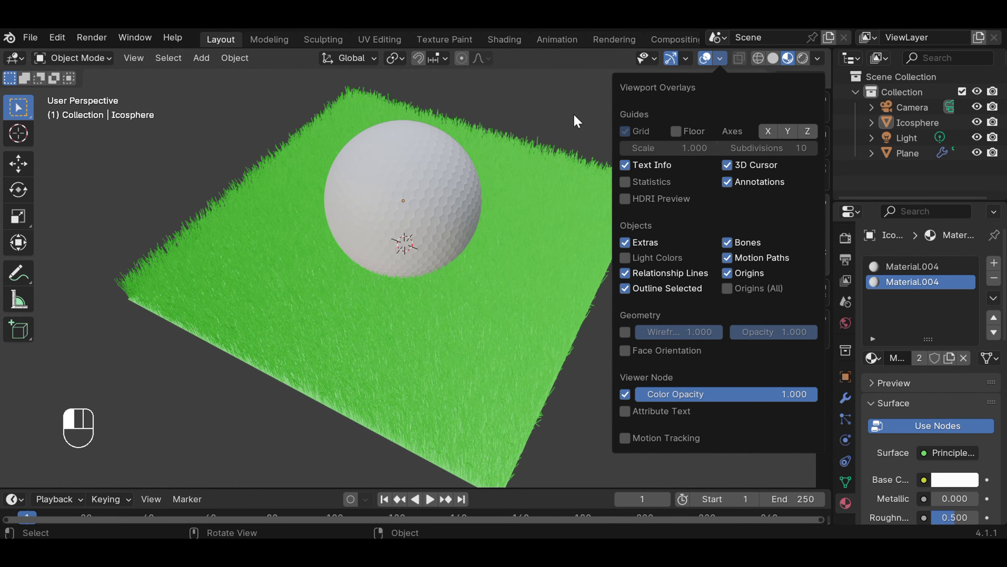
Examine the enlarged golf ball on the grass without the grid, and check its material preview.
scroll(612, 277, down, 3)
middle_drag(614, 268, 633, 250)
scroll(623, 231, up, 2)
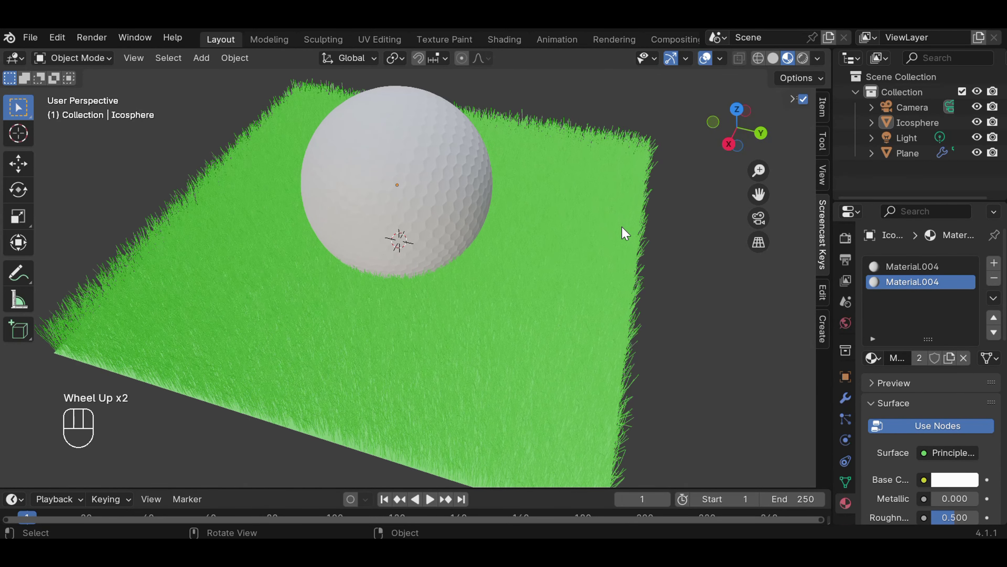
scroll(622, 227, down, 1)
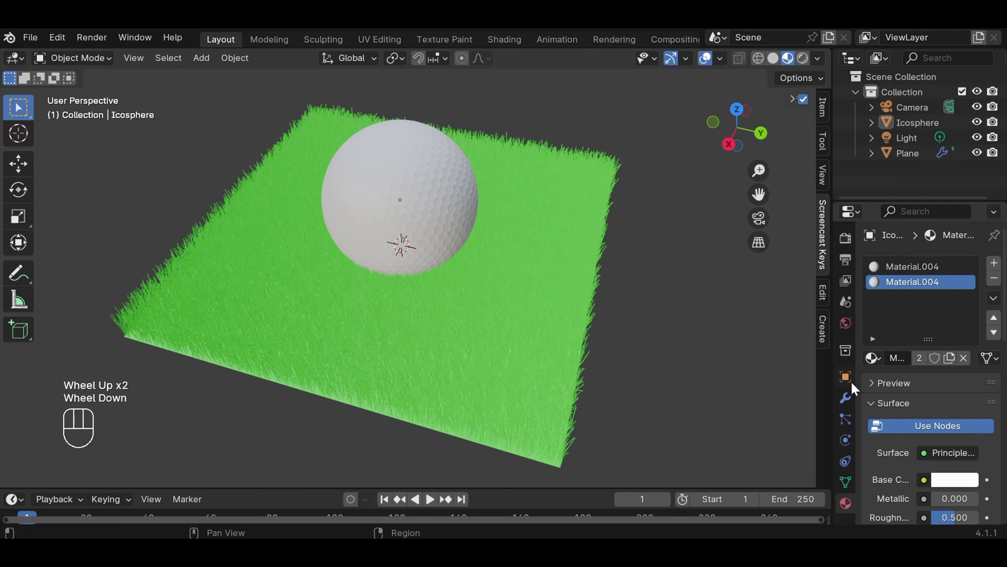
click(871, 385)
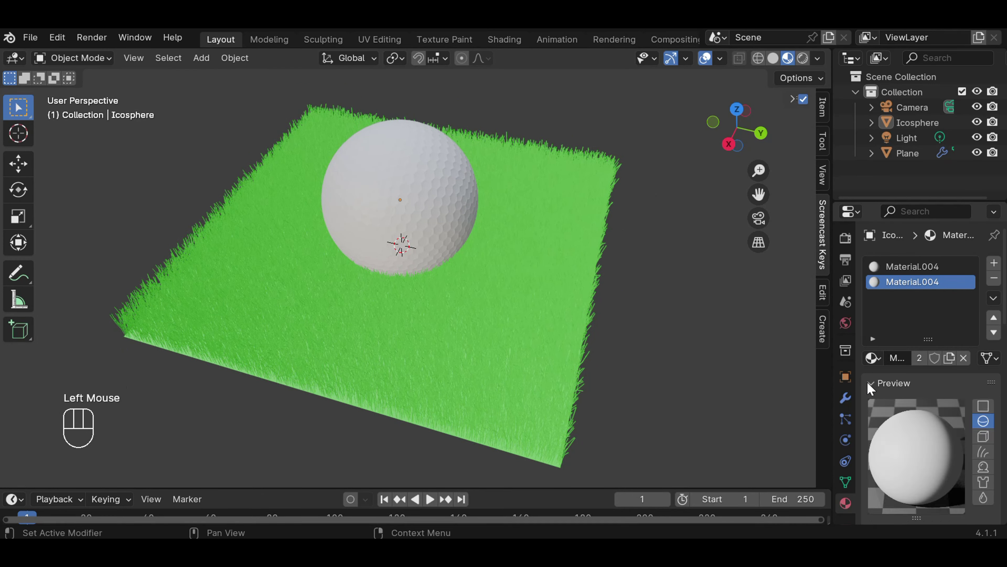
click(872, 387)
scroll(582, 270, up, 1)
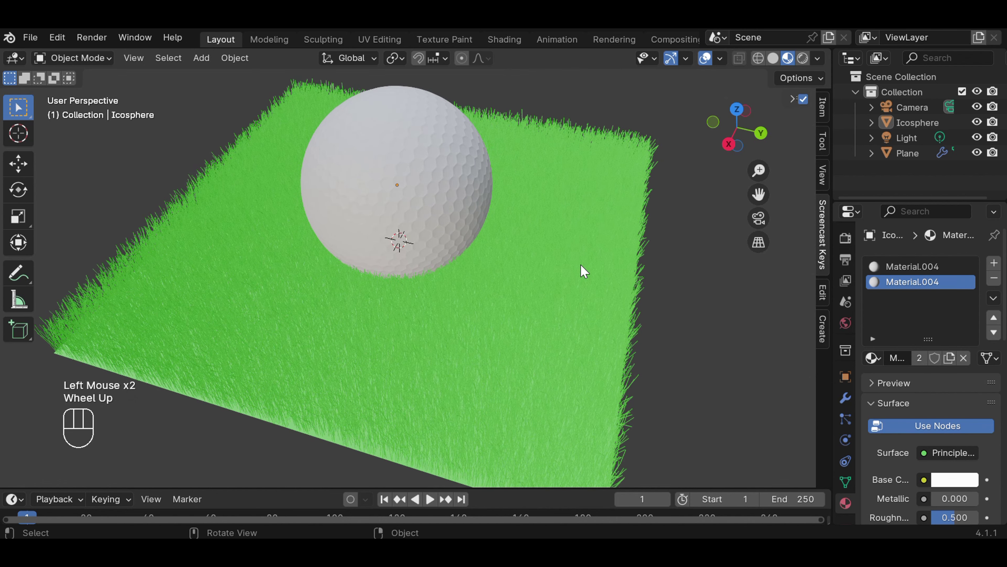
scroll(583, 272, down, 1)
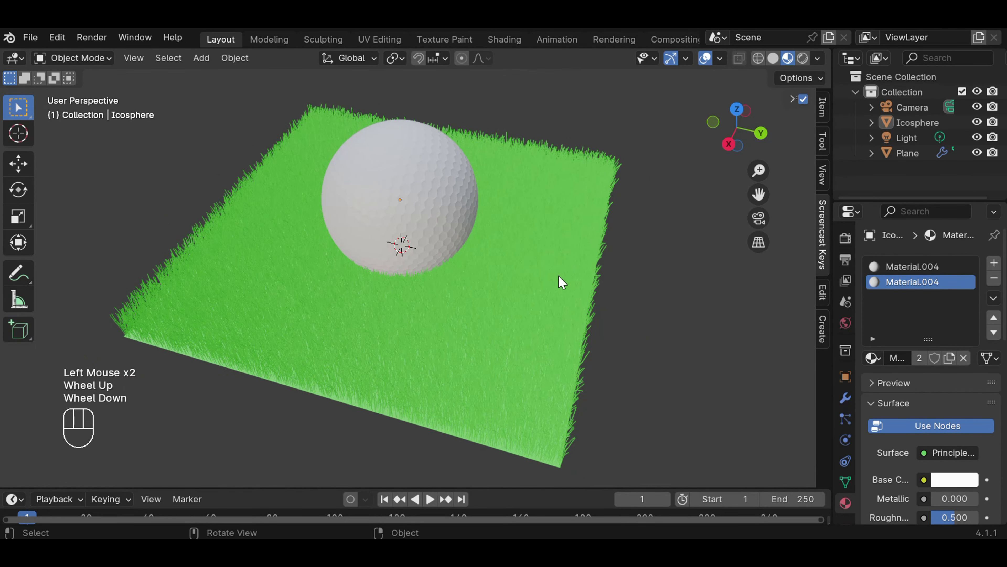